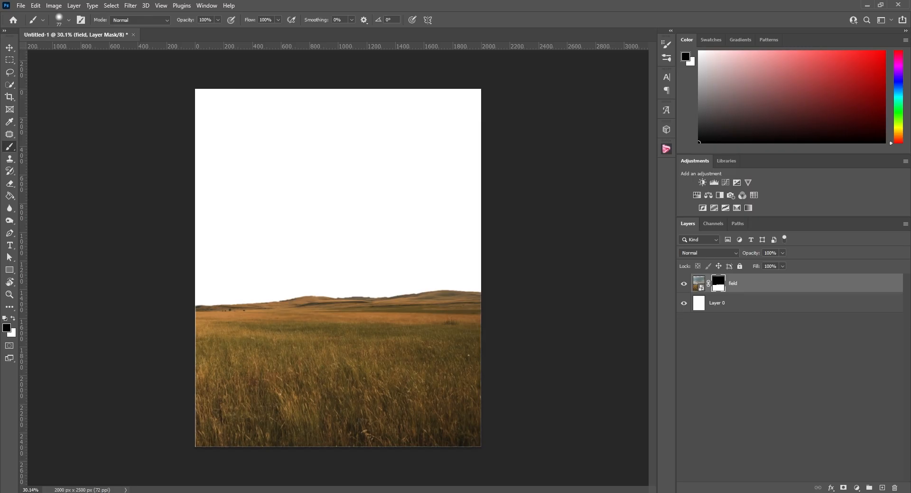
# Place the mountain landscape photo as a layer named Mountains beneath the field layer, aligning its hills above the field's horizon
pyautogui.moveTo(84, 374); pyautogui.dragTo(385, 299)
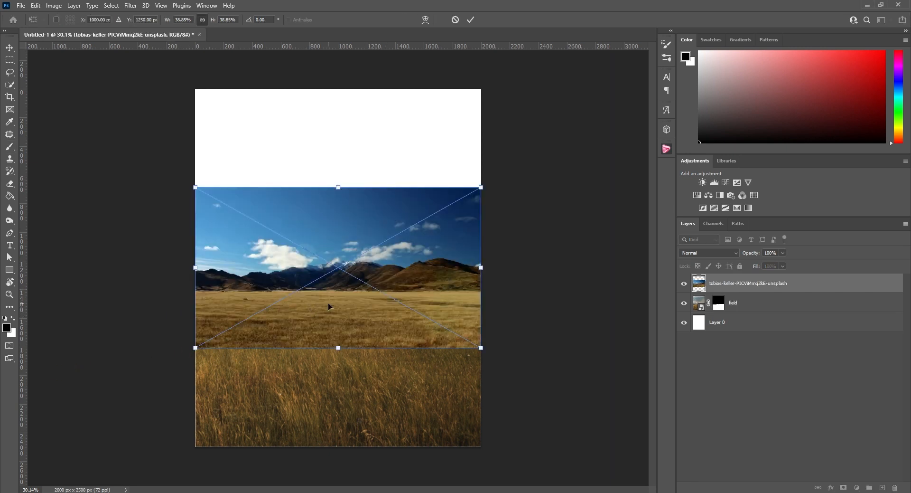
pyautogui.click(470, 20)
pyautogui.press('b')
pyautogui.moveTo(730, 284); pyautogui.dragTo(739, 314)
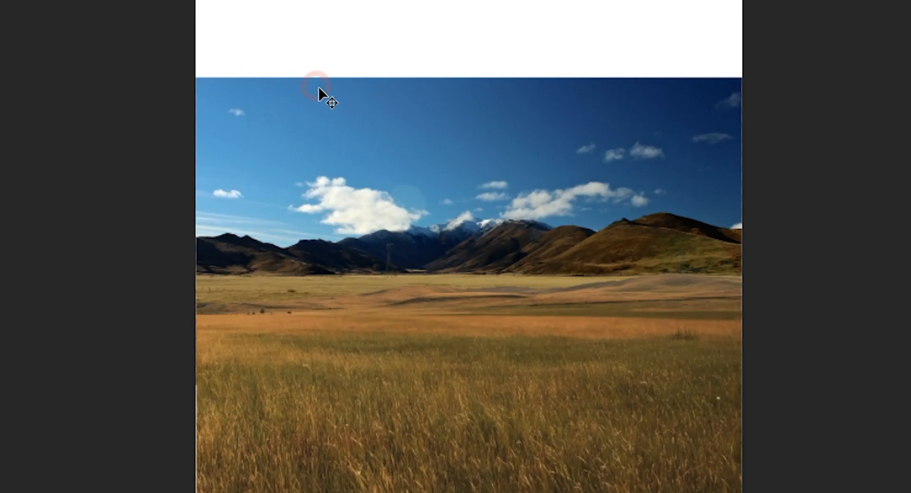
pyautogui.moveTo(319, 88); pyautogui.dragTo(417, 142)
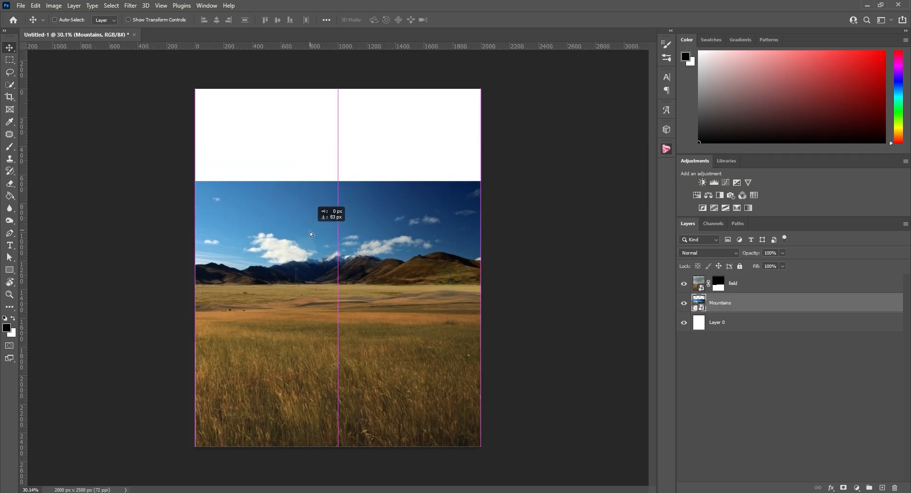
pyautogui.moveTo(310, 231); pyautogui.dragTo(306, 220)
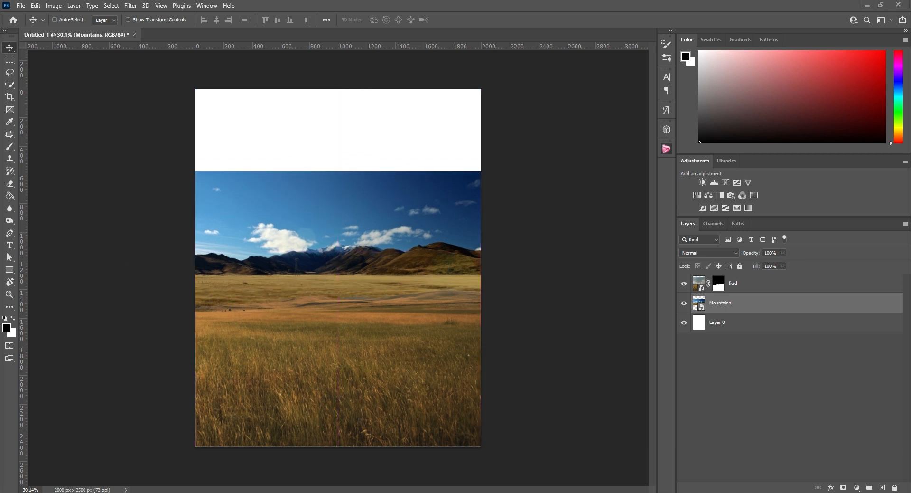
# Paint black on the field layer's mask with a soft 337 px brush to blend its horizon into the mountain photo's grassland
pyautogui.scroll(1, 245, 322)
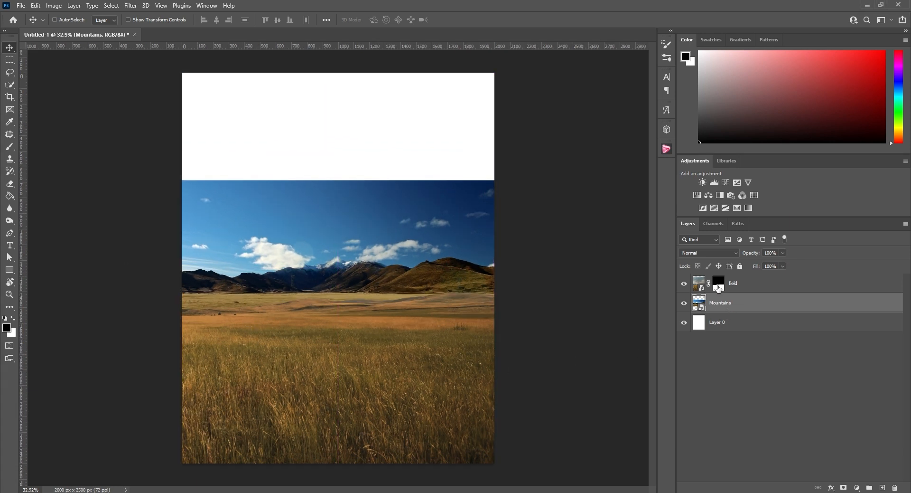
pyautogui.click(719, 285)
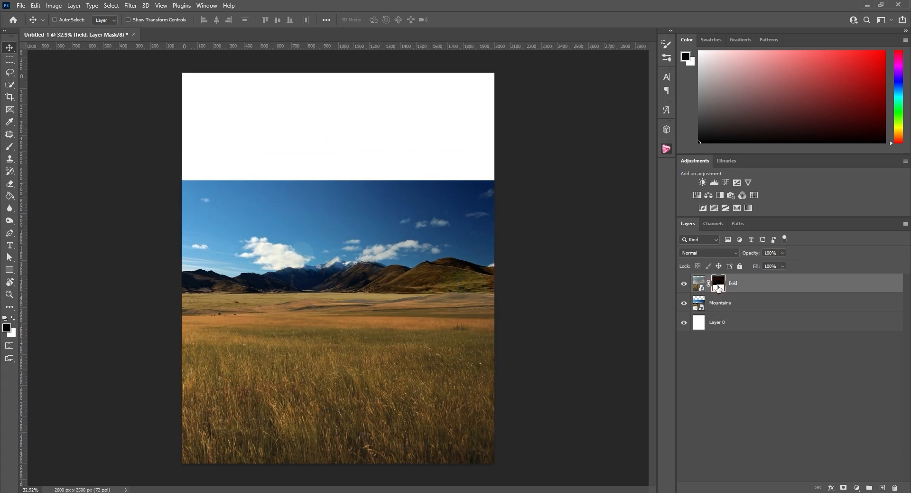
pyautogui.click(9, 146)
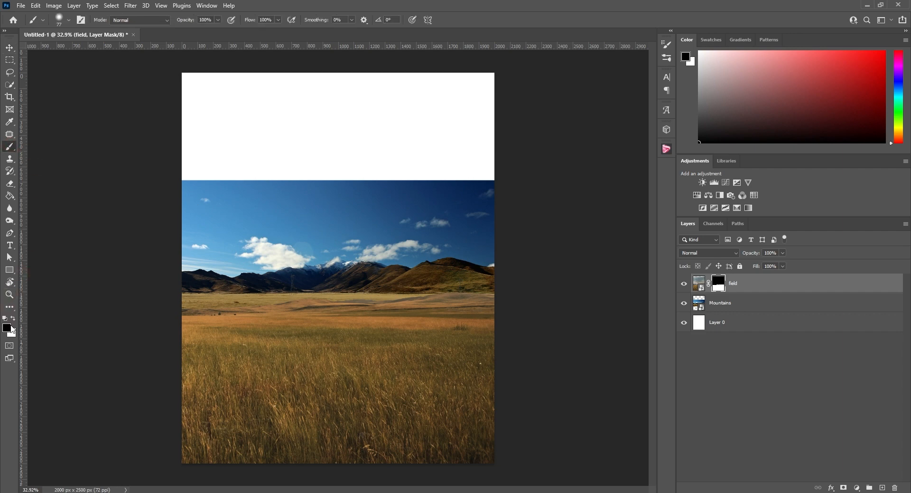
pyautogui.scroll(9, 232, 333)
pyautogui.moveTo(201, 338)
pyautogui.mouseDown()
pyautogui.moveTo(250, 336)
pyautogui.moveTo(268, 280)
pyautogui.moveTo(271, 189)
pyautogui.mouseUp()
pyautogui.moveTo(174, 302)
pyautogui.mouseDown()
pyautogui.moveTo(149, 298)
pyautogui.moveTo(232, 291)
pyautogui.moveTo(335, 240)
pyautogui.moveTo(434, 232)
pyautogui.moveTo(581, 241)
pyautogui.mouseUp()
pyautogui.scroll(-7, 271, 302)
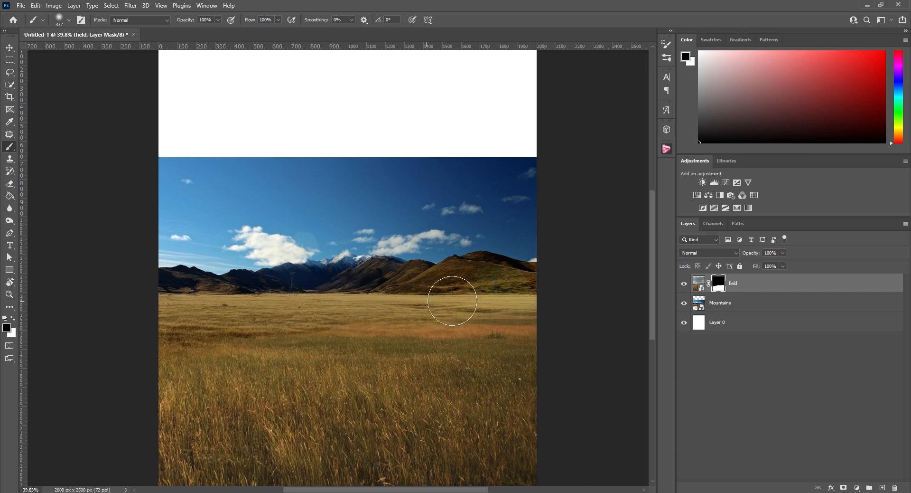
pyautogui.scroll(-3, 452, 300)
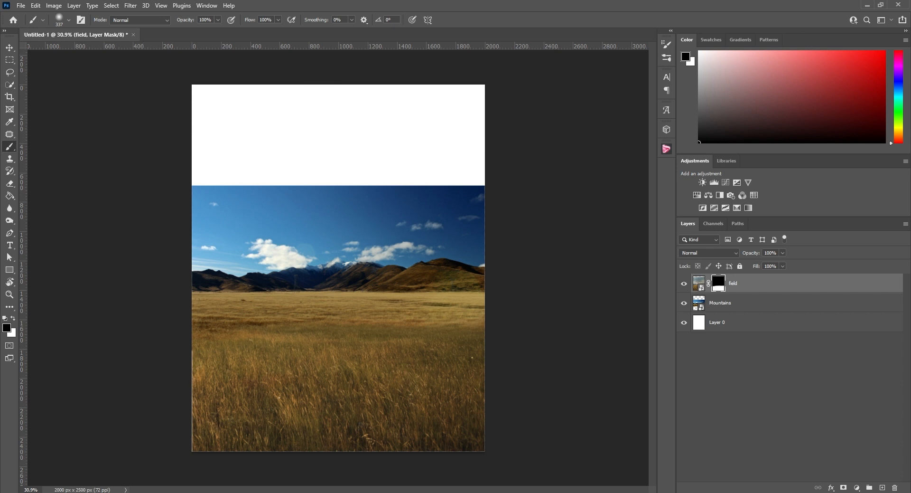
# Place the teal cloudy sky photo in the document and enlarge it to cover the full canvas width
pyautogui.moveTo(285, 305); pyautogui.dragTo(349, 309)
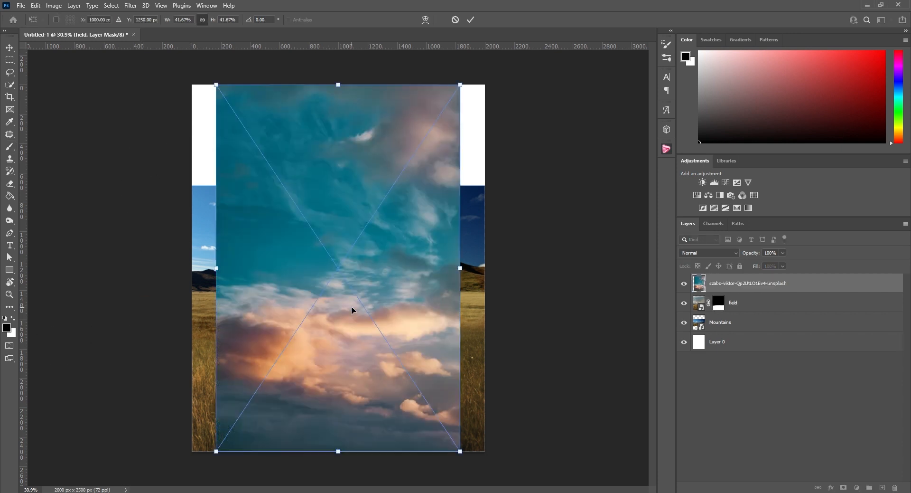
pyautogui.moveTo(462, 83); pyautogui.dragTo(485, 62)
pyautogui.moveTo(212, 453); pyautogui.dragTo(186, 489)
pyautogui.moveTo(482, 66); pyautogui.dragTo(501, 49)
pyautogui.click(471, 20)
# Move the cloudy sky layer beneath the Mountains layer and shift the sky upward to fill the empty area
pyautogui.moveTo(747, 284); pyautogui.dragTo(734, 336)
pyautogui.press('v')
pyautogui.moveTo(373, 171); pyautogui.dragTo(366, 93)
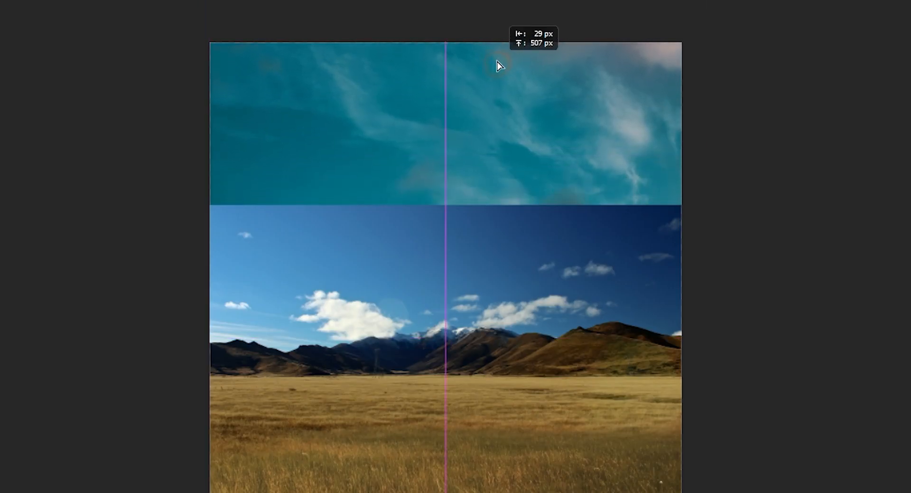
pyautogui.moveTo(491, 55); pyautogui.dragTo(495, 63)
# Add a layer mask to Mountains and paint out its hard upper sky edge with a soft black 629 px brush
pyautogui.click(719, 308)
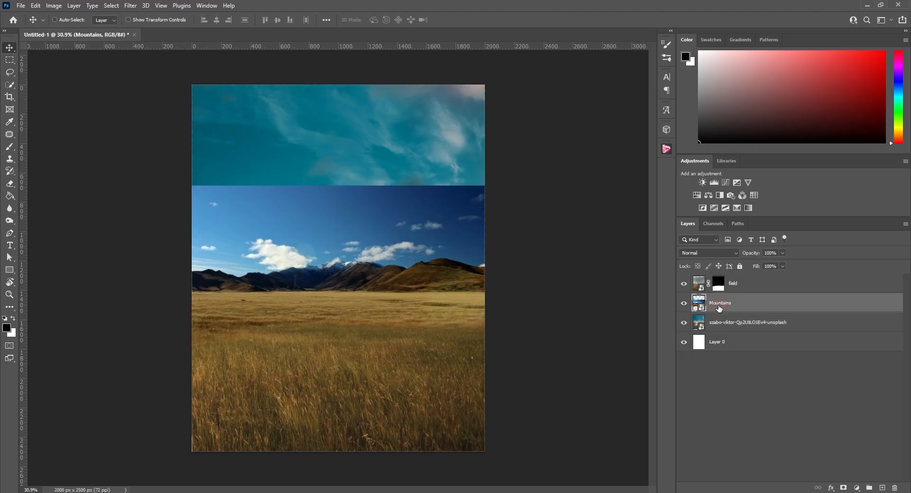
pyautogui.click(843, 487)
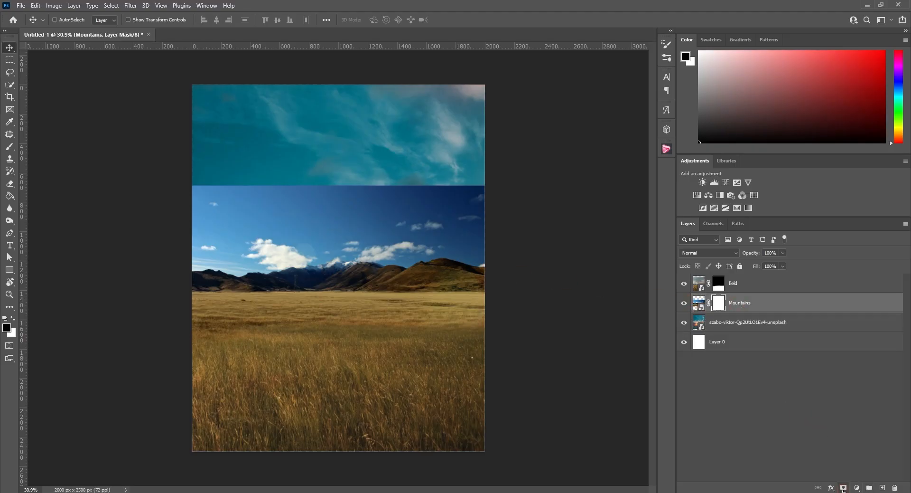
pyautogui.click(11, 148)
pyautogui.moveTo(240, 182); pyautogui.dragTo(261, 182)
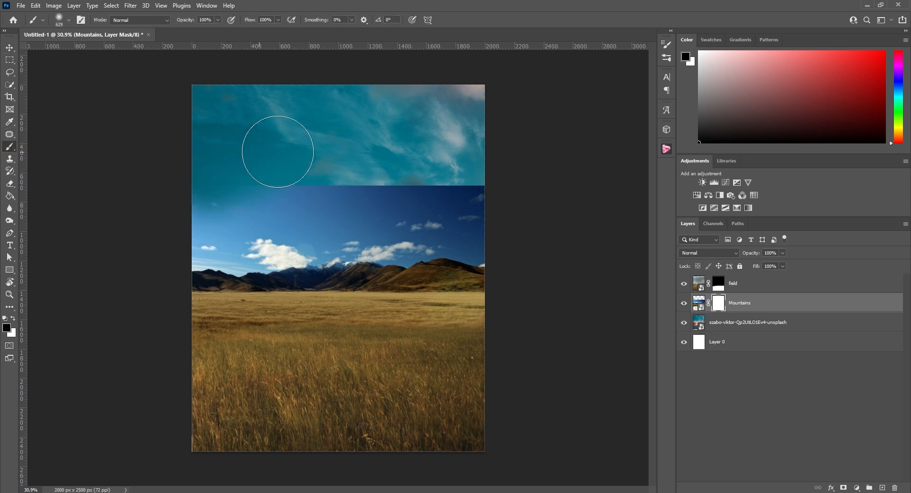
pyautogui.moveTo(277, 152)
pyautogui.mouseDown()
pyautogui.moveTo(335, 153)
pyautogui.moveTo(229, 153)
pyautogui.moveTo(468, 153)
pyautogui.moveTo(483, 163)
pyautogui.mouseUp()
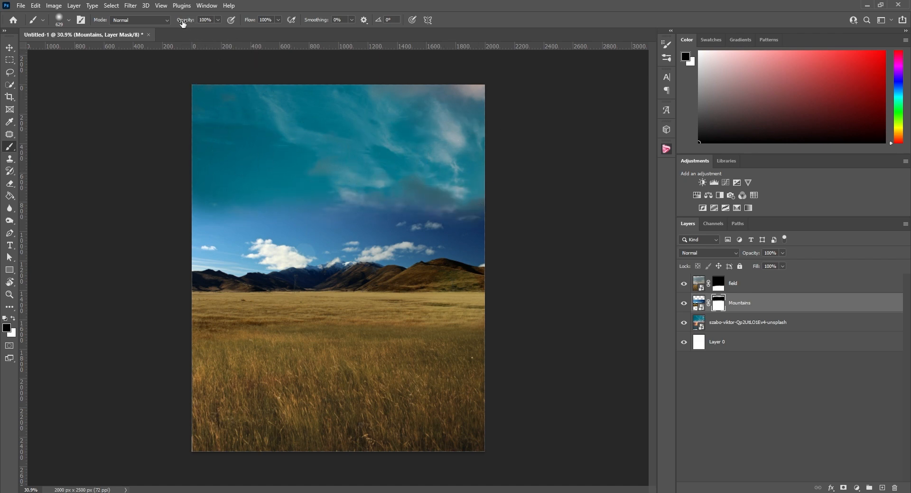
# Lower the brush opacity to 50% and soften the transition between the mountain photo's sky and the cloudy sky
pyautogui.moveTo(183, 23); pyautogui.dragTo(166, 22)
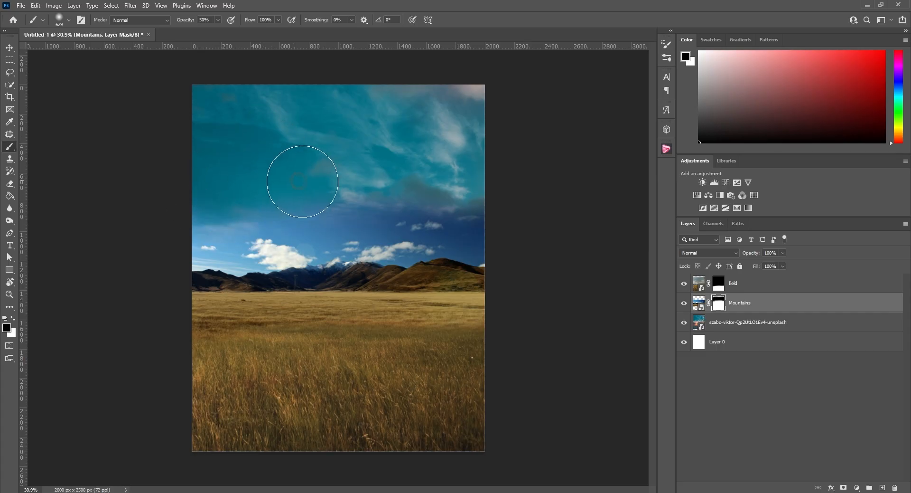
pyautogui.moveTo(302, 181)
pyautogui.mouseDown()
pyautogui.moveTo(453, 176)
pyautogui.moveTo(212, 215)
pyautogui.moveTo(423, 175)
pyautogui.mouseUp()
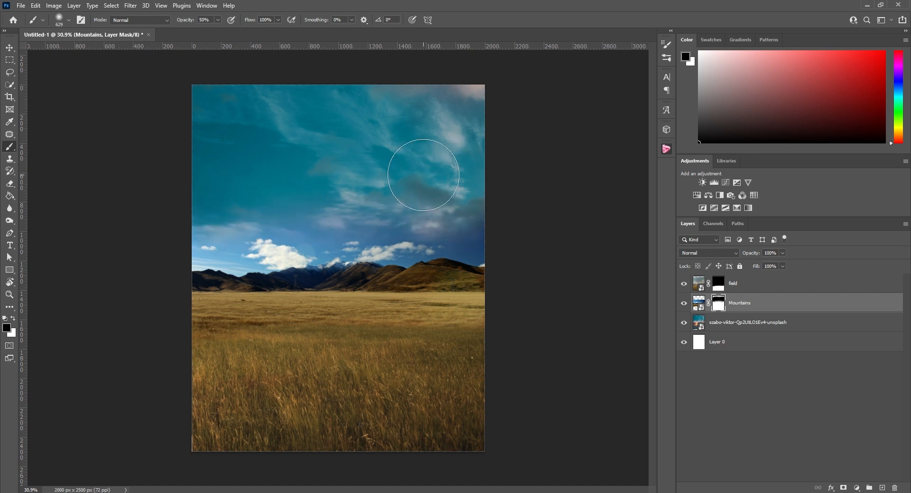
pyautogui.scroll(8, 240, 238)
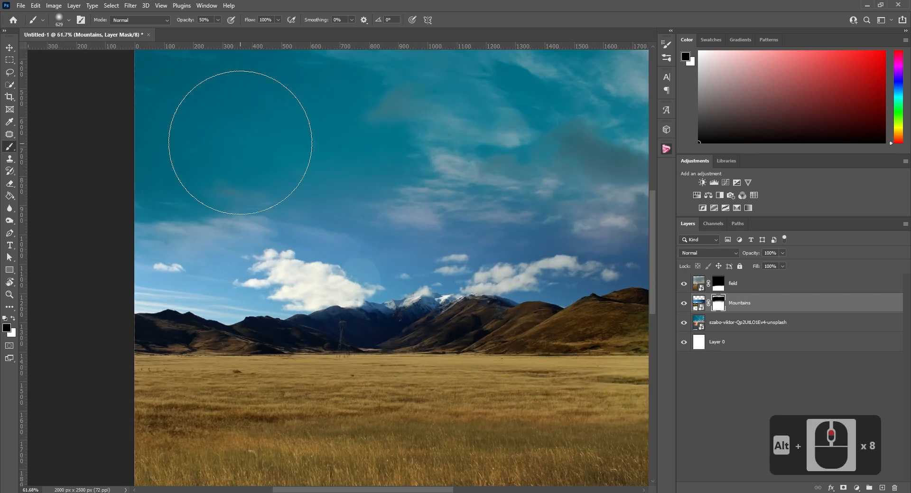
pyautogui.scroll(3, 275, 136)
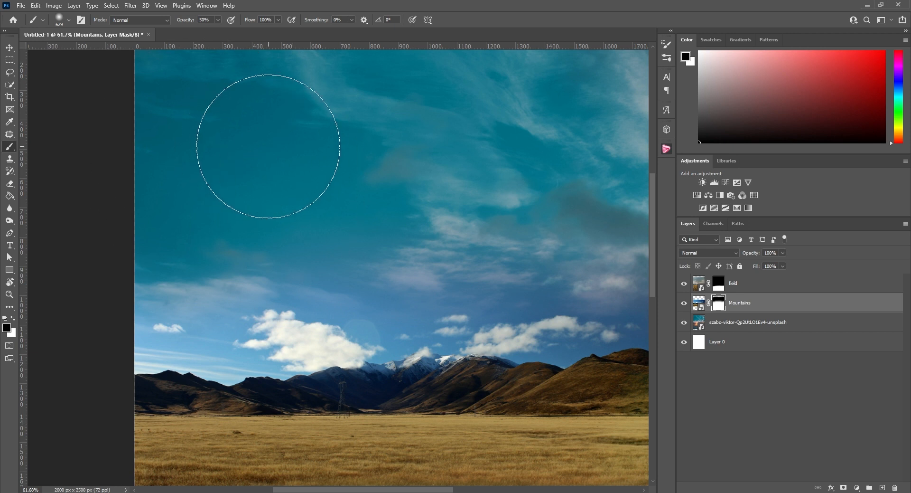
pyautogui.scroll(-3, 268, 146)
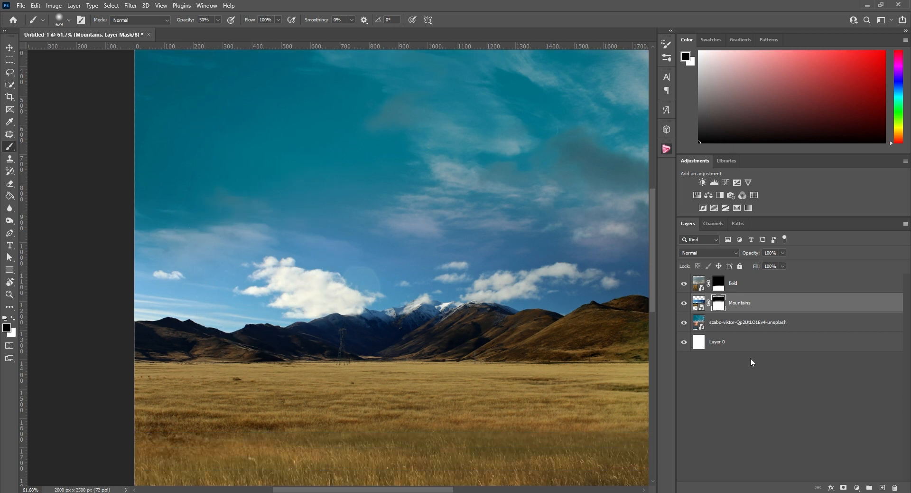
# Rename the cloudy sky photo's layer as sky
pyautogui.click(726, 325)
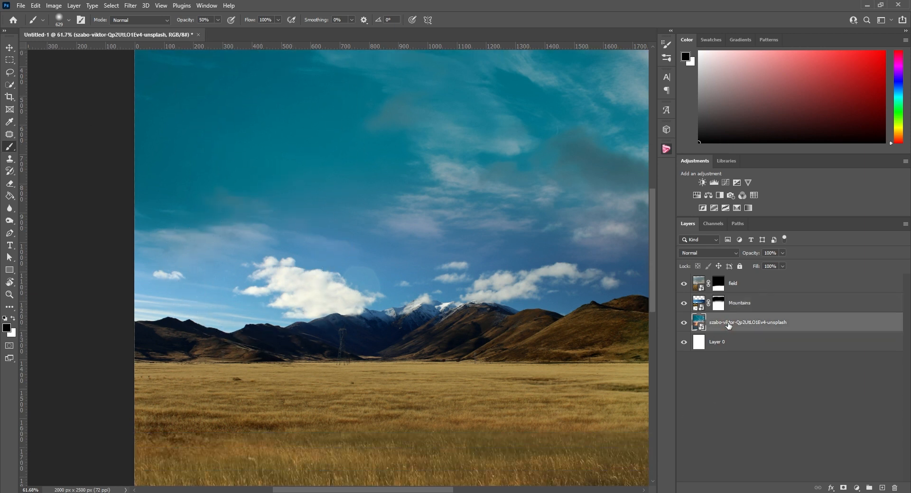
pyautogui.write('sky')
pyautogui.press('Return')
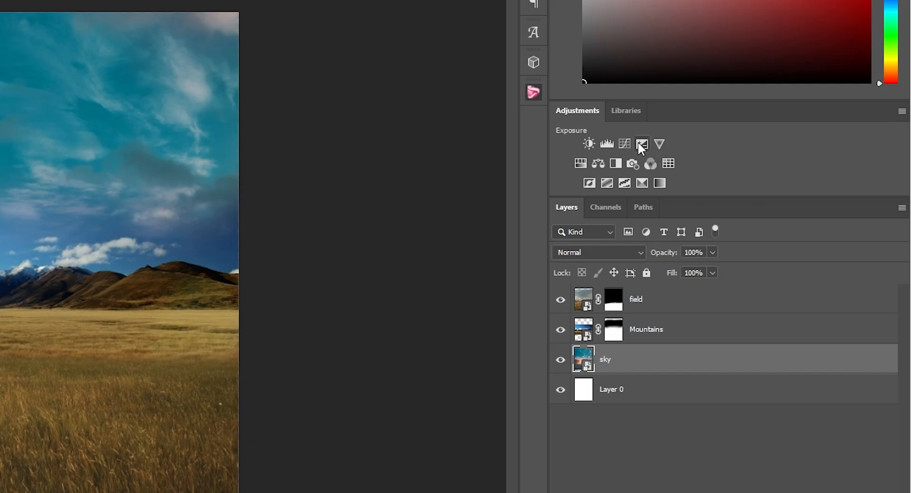
# Add an Exposure adjustment clipped to the sky layer with exposure +0.97, offset -0.0345 and gamma correction 0.86
pyautogui.click(643, 144)
pyautogui.rightClick(659, 454)
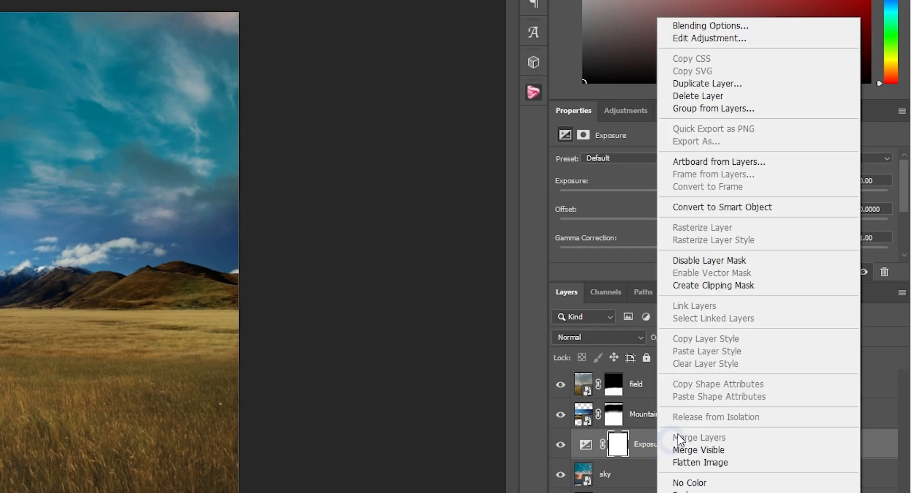
pyautogui.click(713, 284)
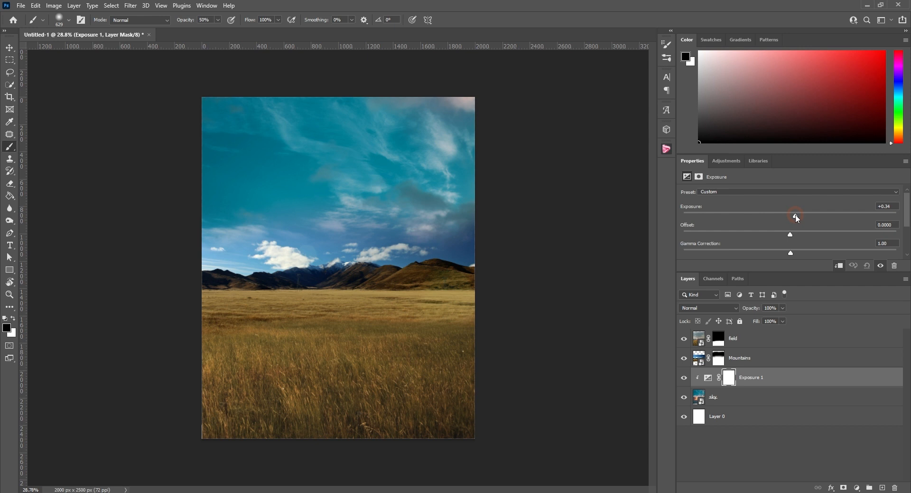
pyautogui.moveTo(724, 195); pyautogui.dragTo(742, 196)
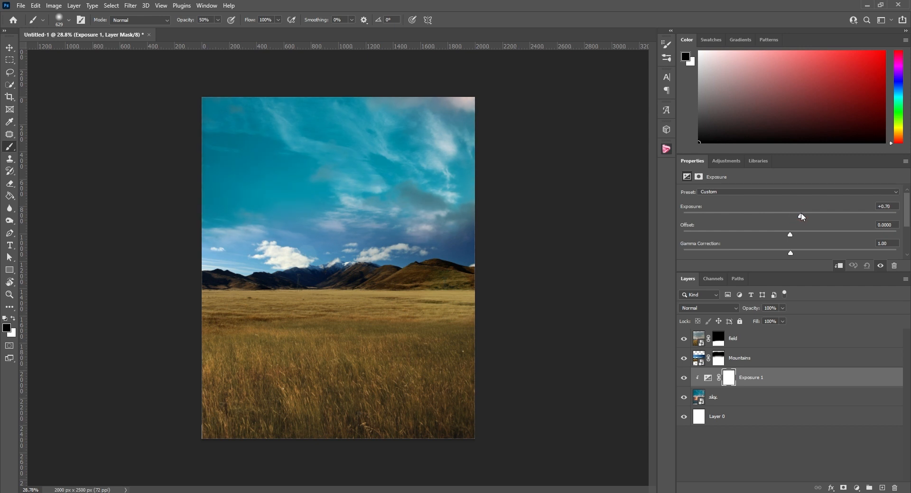
pyautogui.hotkey('ctrl', 'z')
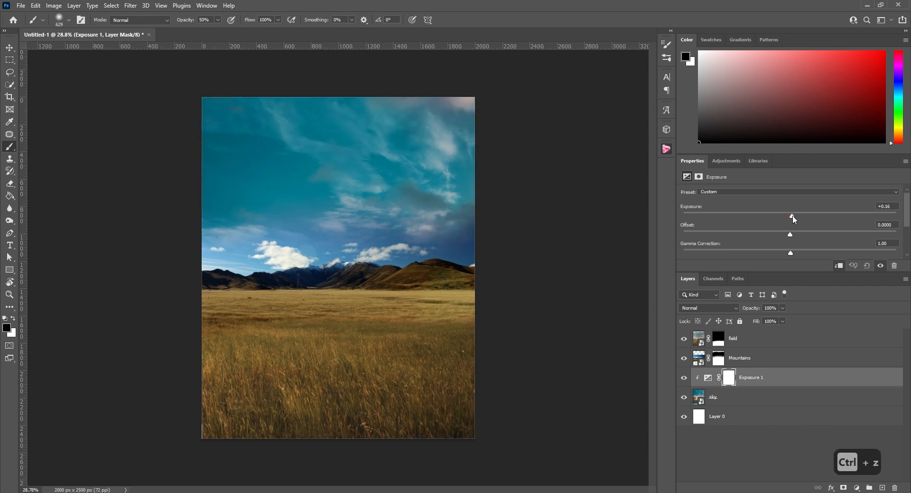
pyautogui.moveTo(794, 218); pyautogui.dragTo(783, 235)
pyautogui.moveTo(790, 253); pyautogui.dragTo(794, 254)
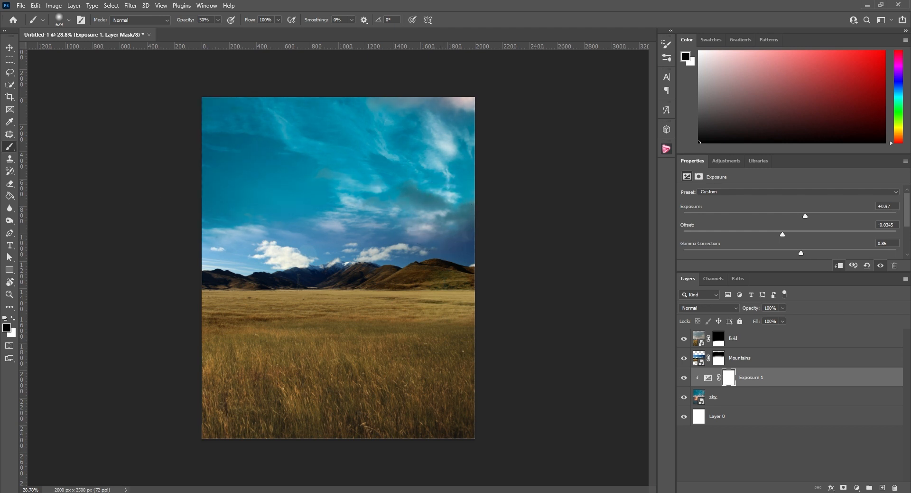
# Add a Hue/Saturation adjustment above Exposure 1, clip it to the sky layer and set its hue to +11
pyautogui.click(726, 161)
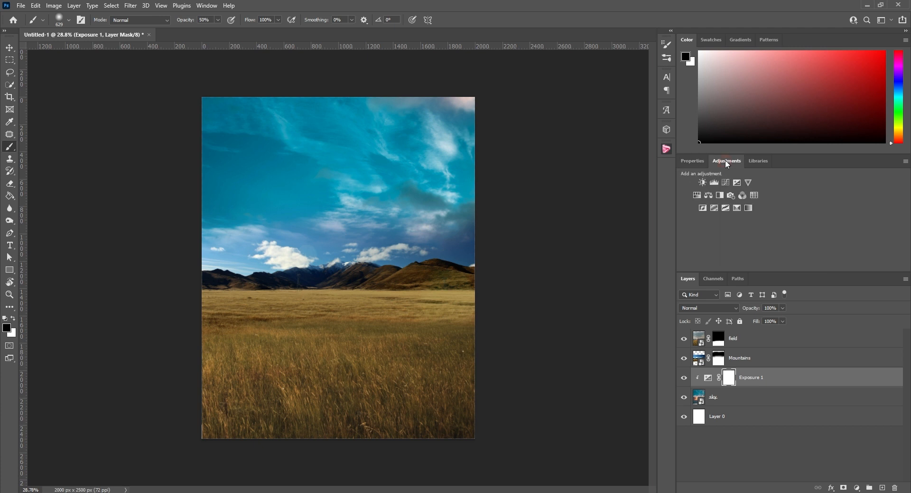
pyautogui.click(698, 195)
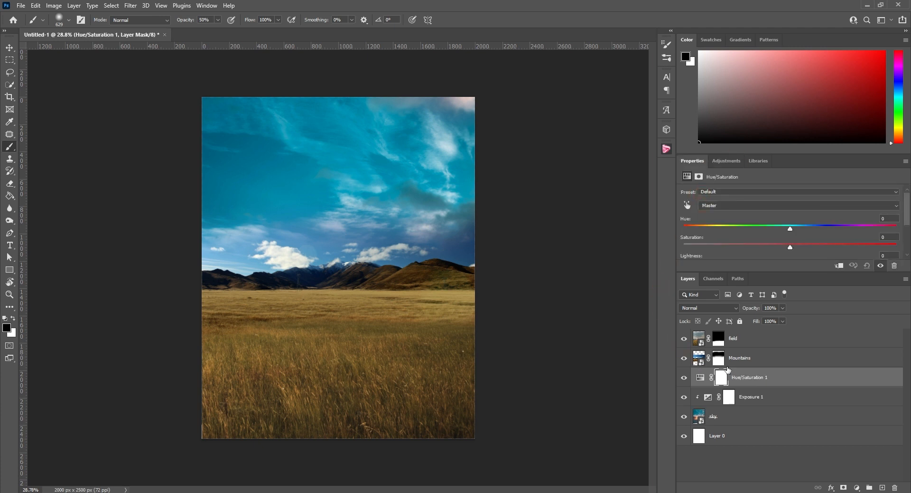
pyautogui.rightClick(753, 379)
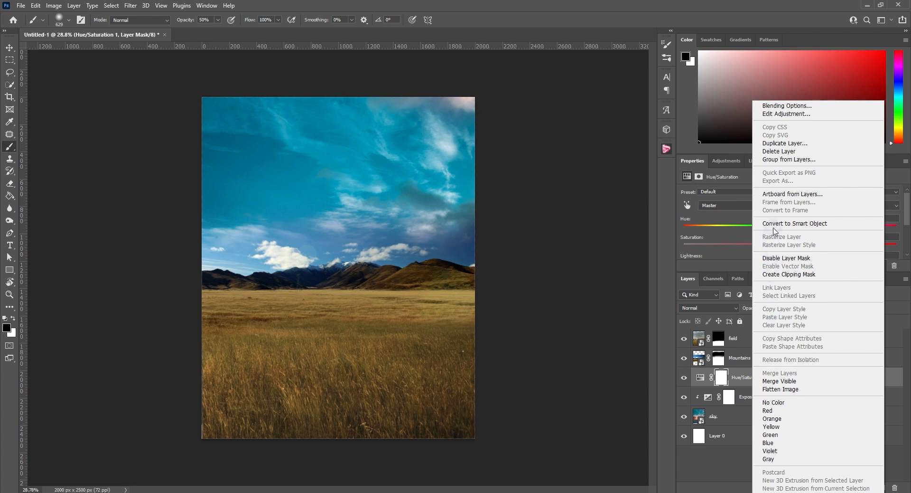
pyautogui.click(781, 274)
pyautogui.moveTo(791, 218); pyautogui.dragTo(804, 221)
pyautogui.scroll(12, 333, 228)
pyautogui.scroll(-11, 362, 208)
# Place the starry night photo above the Hue/Saturation adjustment and name its layer milky way
pyautogui.press('v')
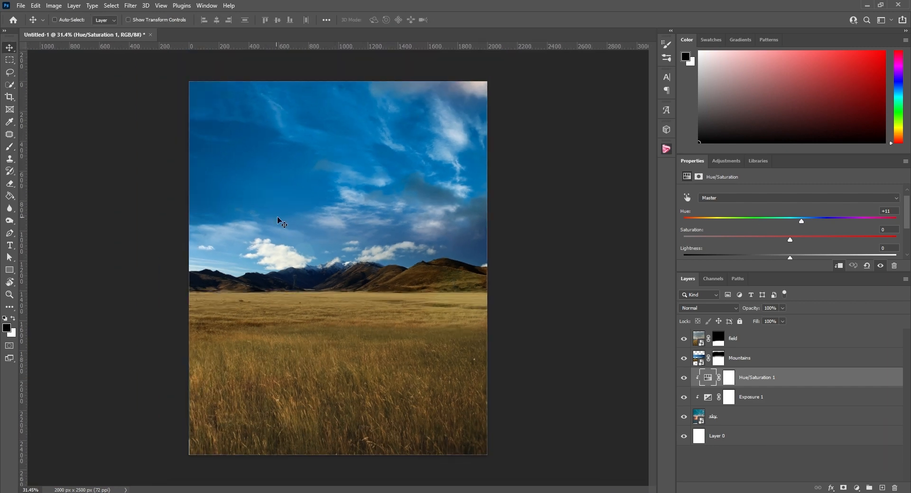
pyautogui.moveTo(290, 76); pyautogui.dragTo(355, 121)
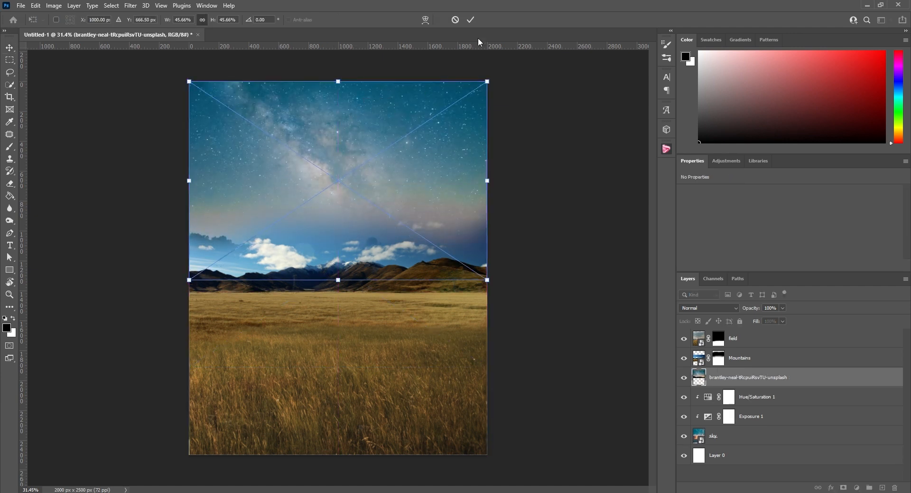
pyautogui.click(469, 22)
pyautogui.write('milky wa')
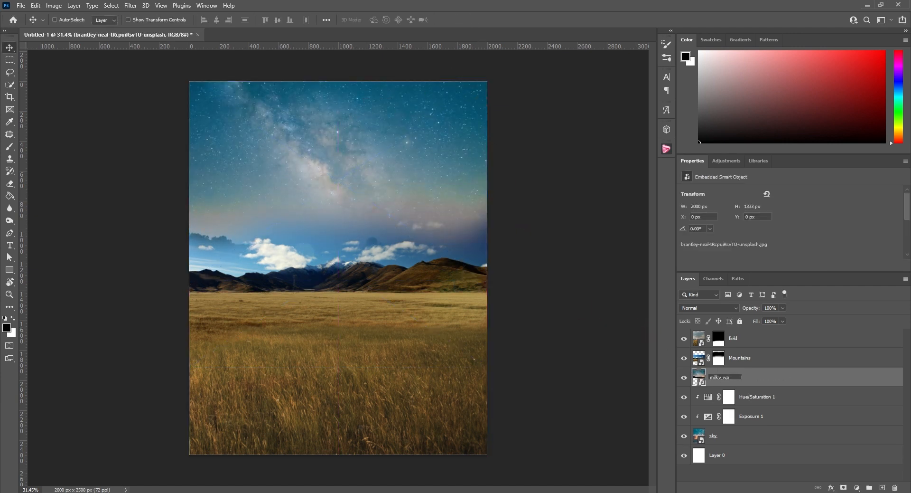
pyautogui.write('y')
pyautogui.press('Return')
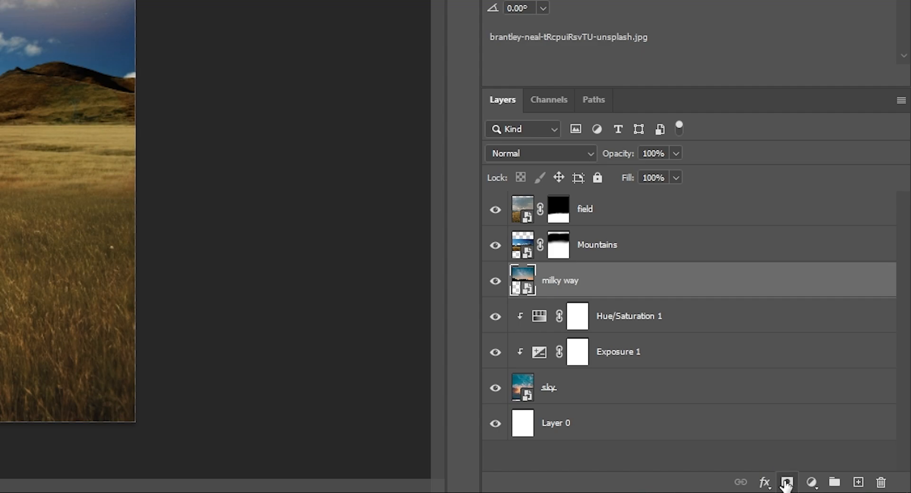
# Add a layer mask to the milky way layer and paint black at 50% opacity above the mountains to blend in the clouds
pyautogui.click(787, 482)
pyautogui.press('b')
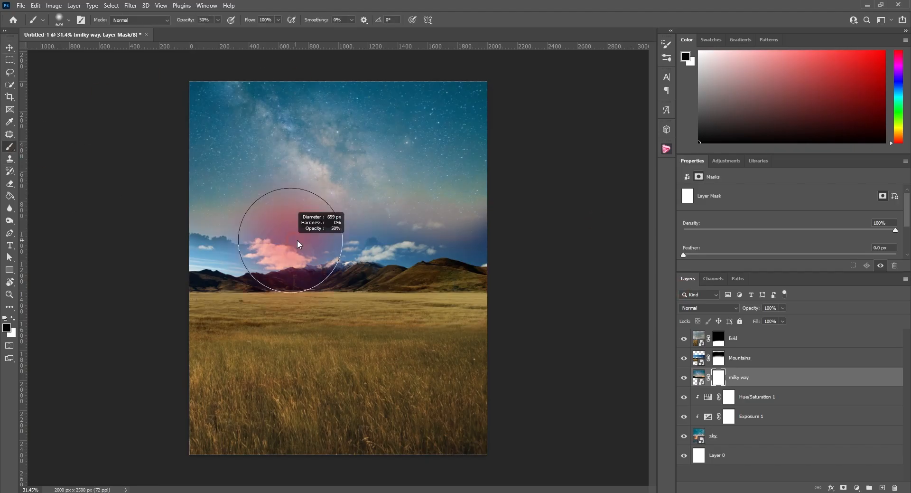
pyautogui.moveTo(298, 241)
pyautogui.mouseDown()
pyautogui.moveTo(322, 229)
pyautogui.moveTo(274, 208)
pyautogui.moveTo(180, 209)
pyautogui.moveTo(383, 230)
pyautogui.moveTo(470, 214)
pyautogui.moveTo(390, 225)
pyautogui.mouseUp()
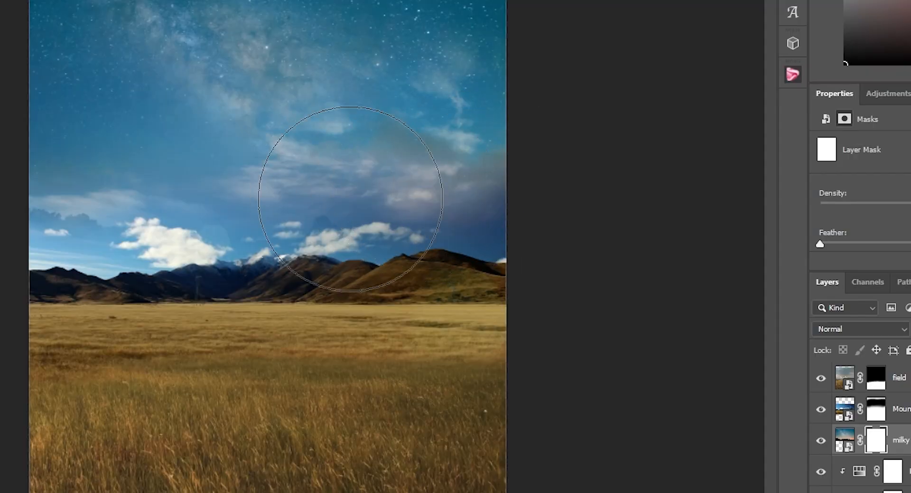
pyautogui.moveTo(350, 199)
pyautogui.mouseDown()
pyautogui.moveTo(62, 197)
pyautogui.moveTo(159, 218)
pyautogui.moveTo(429, 198)
pyautogui.moveTo(444, 213)
pyautogui.mouseUp()
pyautogui.scroll(4, 269, 265)
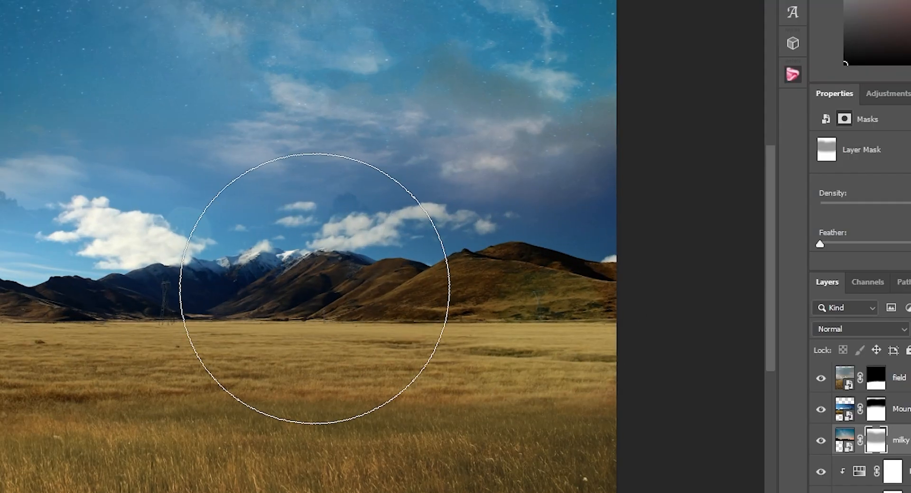
pyautogui.scroll(4, 447, 295)
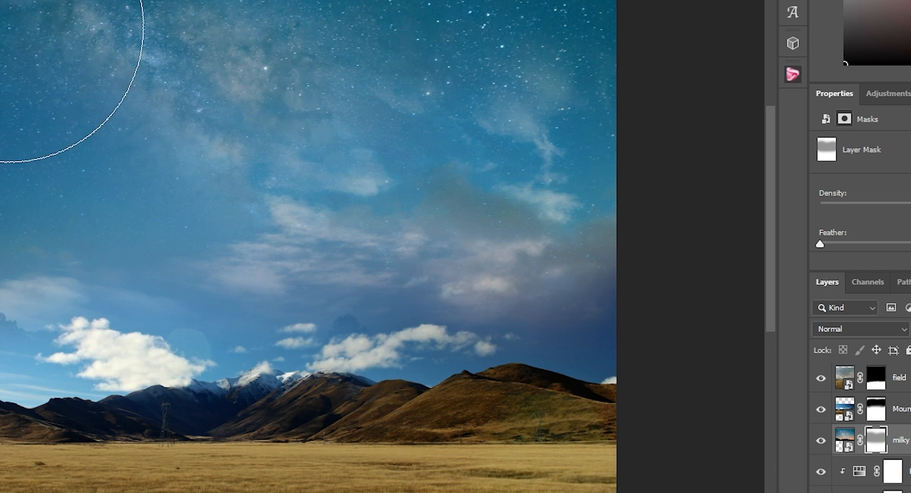
pyautogui.scroll(-6, 237, 190)
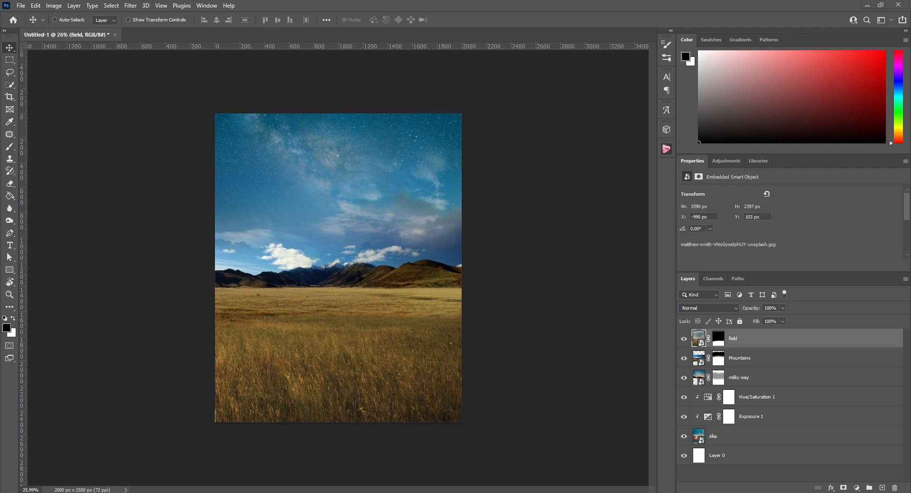
# Place the Earth photo above the field layer, scaled to 54.23%, rotated 37.77° and centred horizontally over the horizon, and name its layer earth
pyautogui.moveTo(129, 312); pyautogui.dragTo(329, 261)
pyautogui.moveTo(475, 163); pyautogui.dragTo(511, 267)
pyautogui.moveTo(356, 252); pyautogui.dragTo(356, 223)
pyautogui.moveTo(495, 240); pyautogui.dragTo(382, 238)
pyautogui.moveTo(308, 210); pyautogui.dragTo(359, 212)
pyautogui.moveTo(432, 227); pyautogui.dragTo(426, 229)
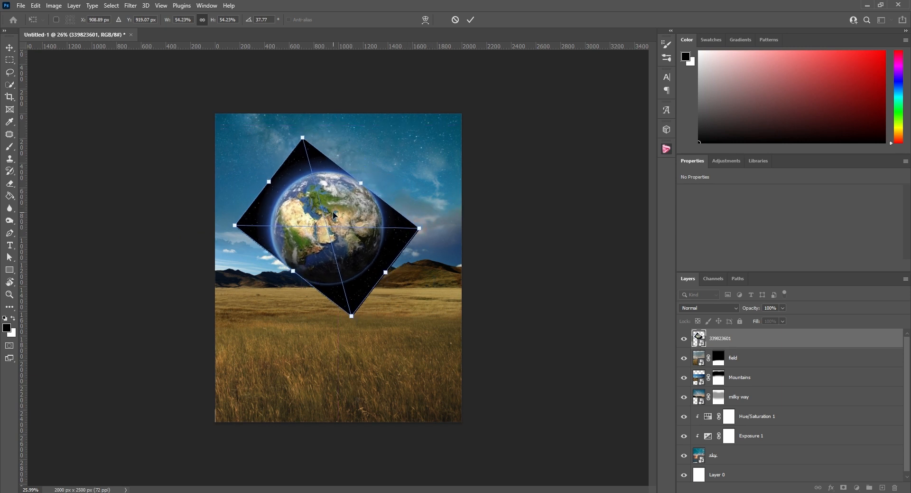
pyautogui.moveTo(340, 217); pyautogui.dragTo(345, 218)
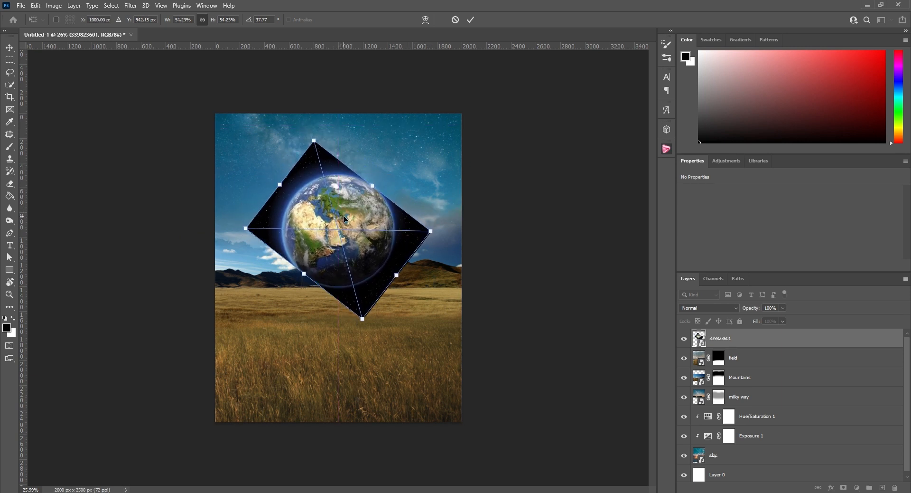
pyautogui.click(468, 21)
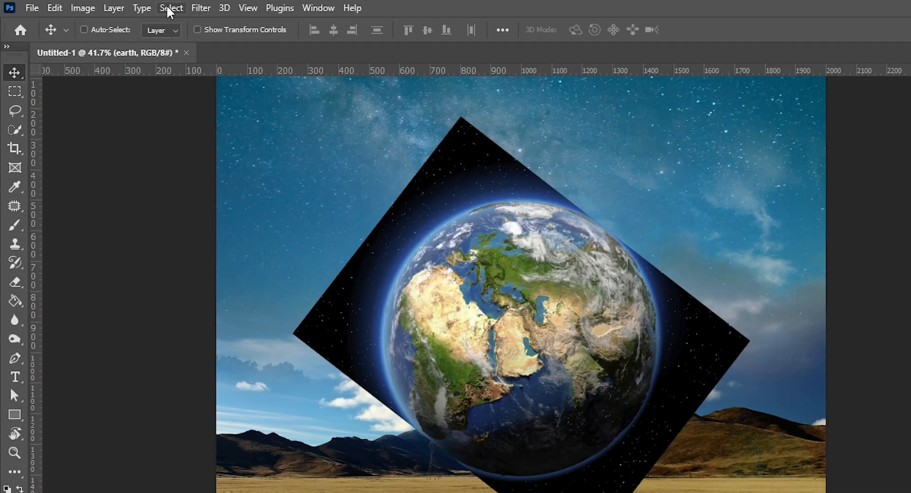
# Try to select the globe on the earth layer with Select Subject, and clear the selection
pyautogui.click(110, 5)
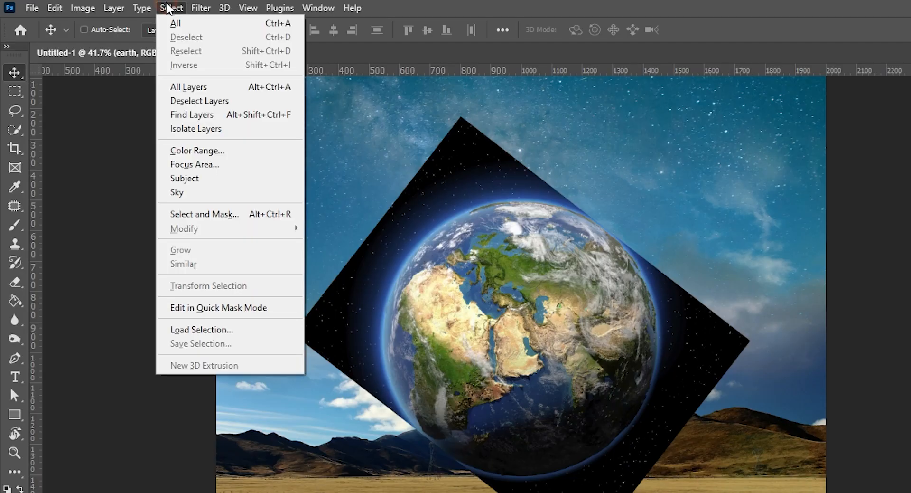
pyautogui.click(185, 179)
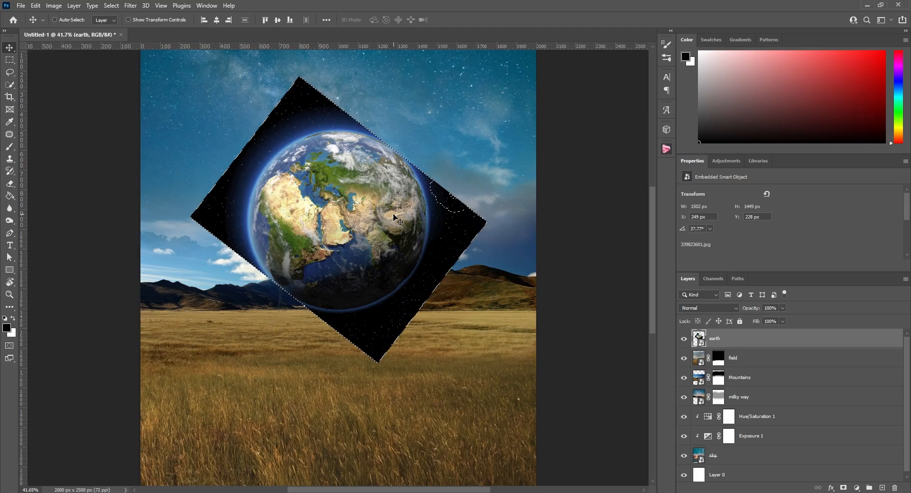
pyautogui.press('ctrl')
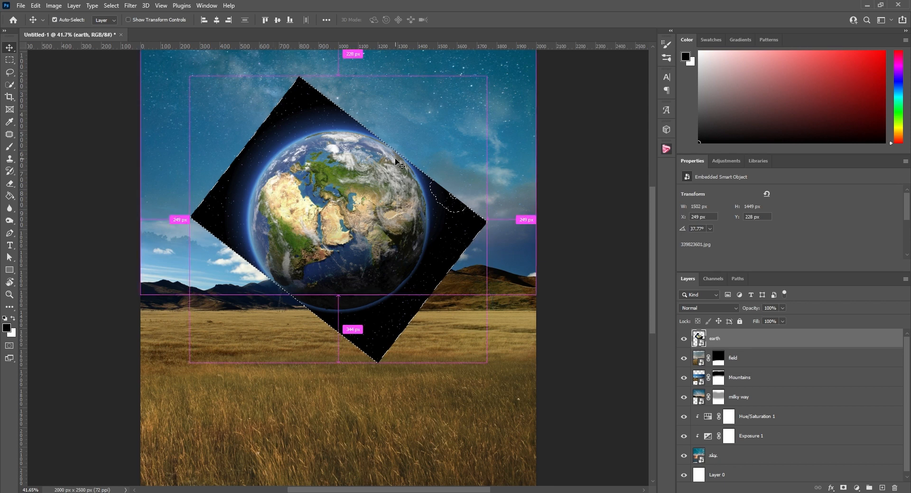
pyautogui.hotkey('ctrl', 'd')
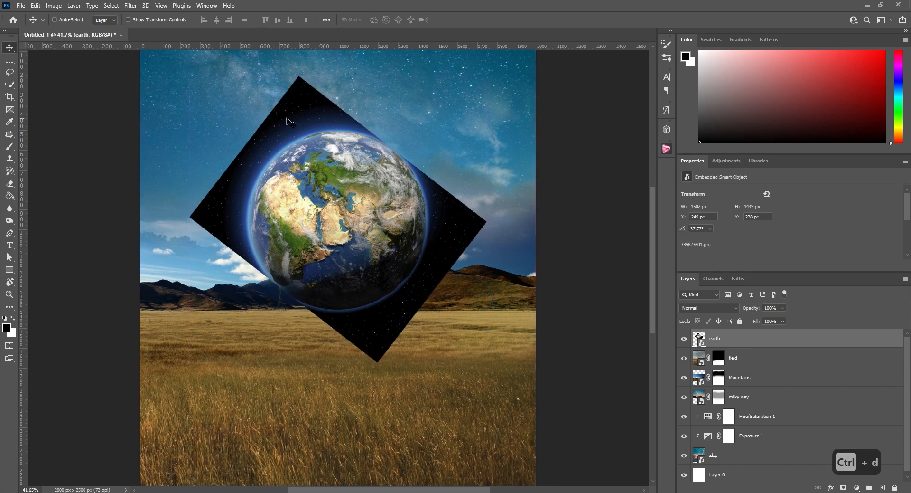
# Draw a circular selection around the globe with the Elliptical Marquee and turn it into the earth layer's mask
pyautogui.click(10, 61)
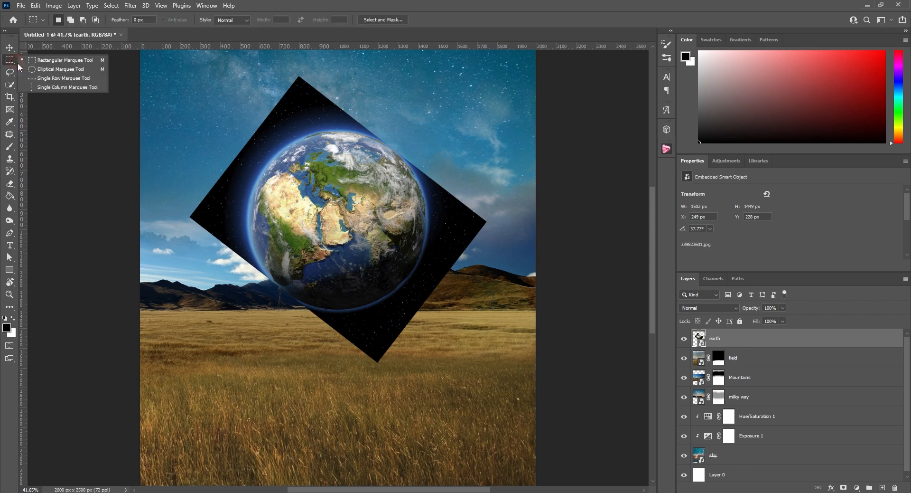
pyautogui.click(34, 69)
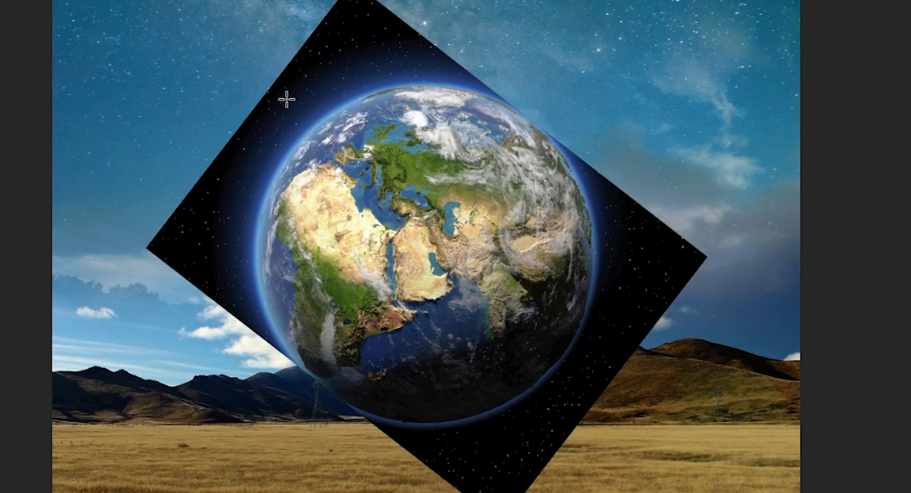
pyautogui.moveTo(264, 137); pyautogui.dragTo(423, 303)
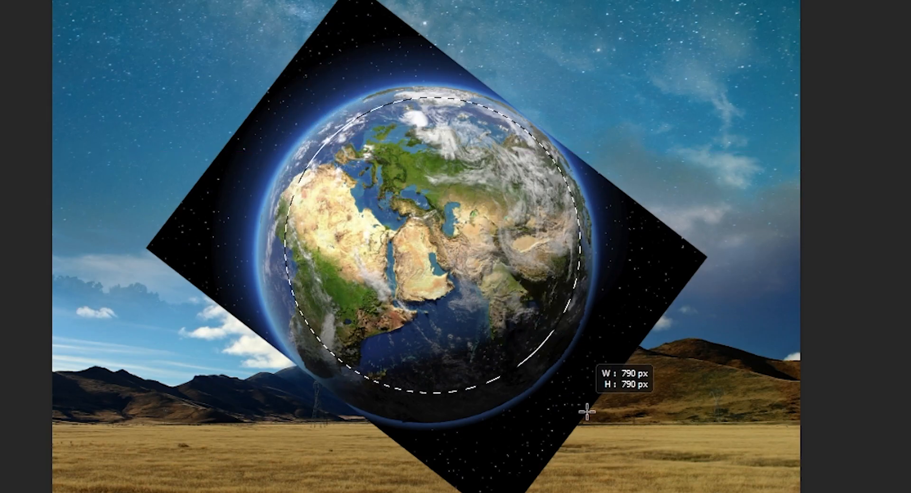
pyautogui.moveTo(587, 411); pyautogui.dragTo(614, 443)
pyautogui.moveTo(467, 249); pyautogui.dragTo(445, 241)
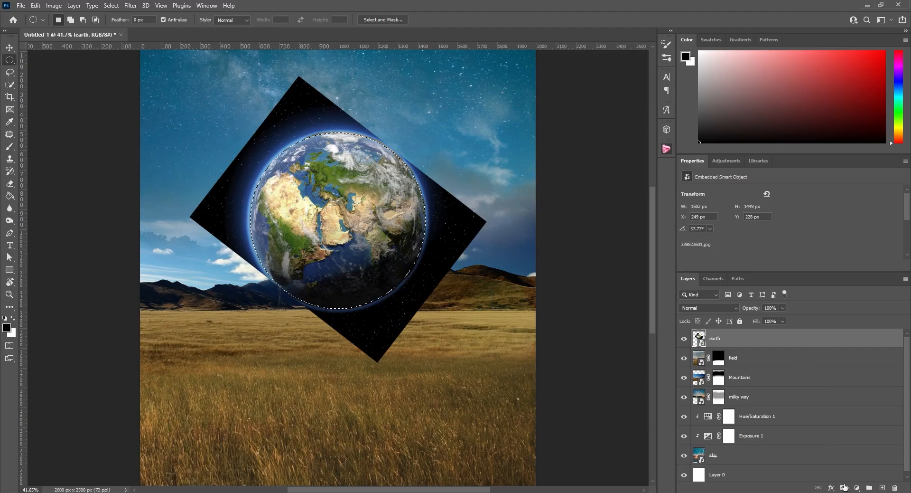
pyautogui.click(844, 487)
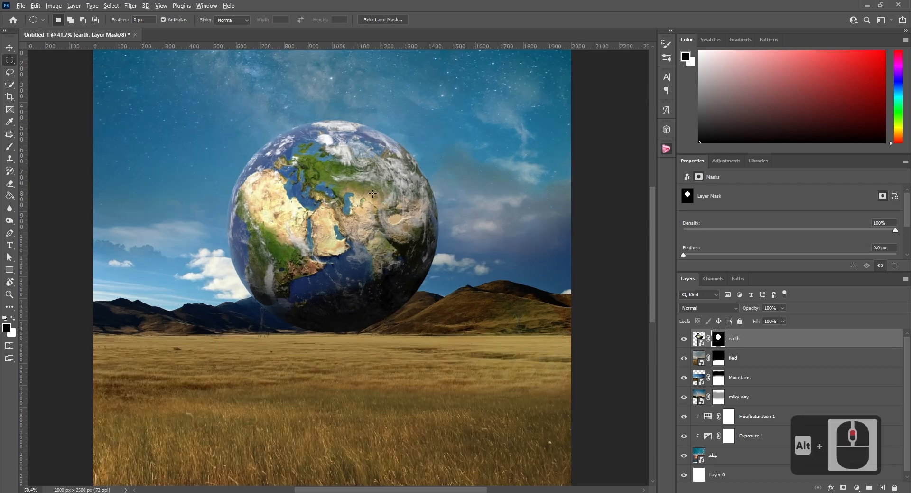
# Examine the masked globe's edges against the sky and mountains for leftover dark background
pyautogui.scroll(20, 438, 110)
pyautogui.scroll(1, 437, 111)
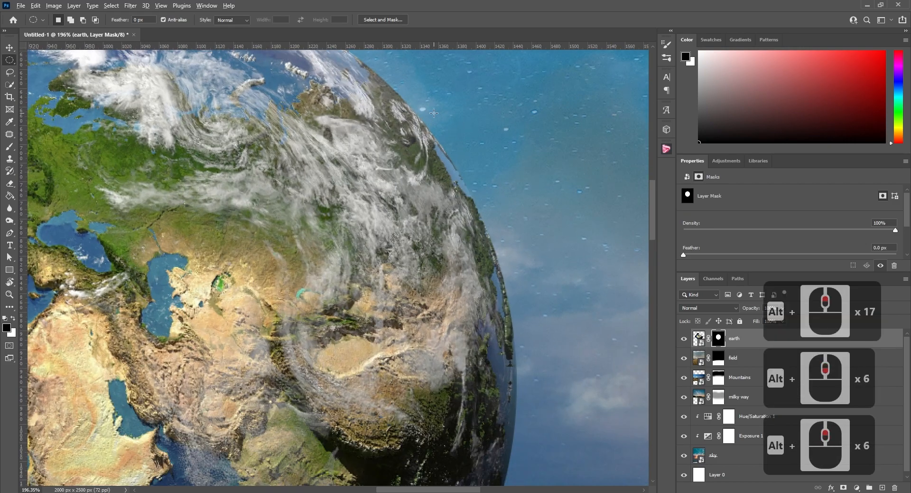
pyautogui.scroll(-11, 429, 111)
pyautogui.scroll(8, 189, 114)
pyautogui.scroll(-5, 111, 190)
pyautogui.scroll(-11, 112, 190)
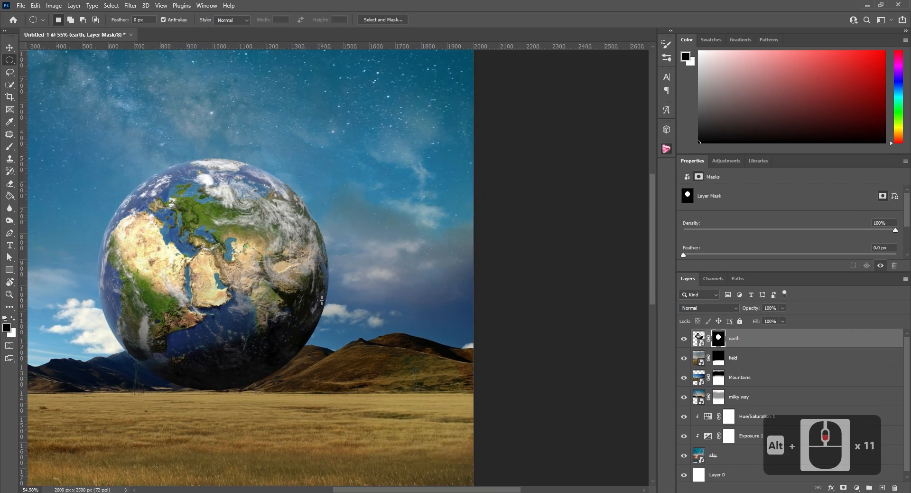
pyautogui.scroll(-4, 190, 256)
pyautogui.scroll(5, 191, 254)
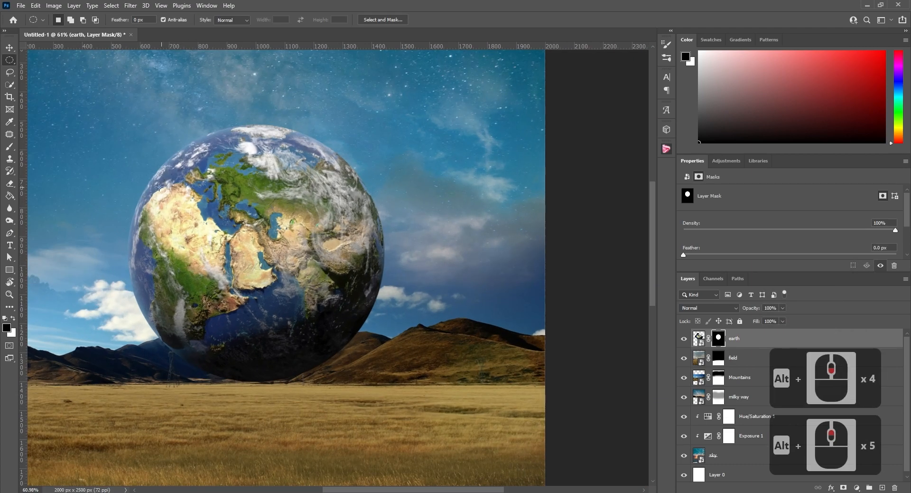
pyautogui.click(10, 146)
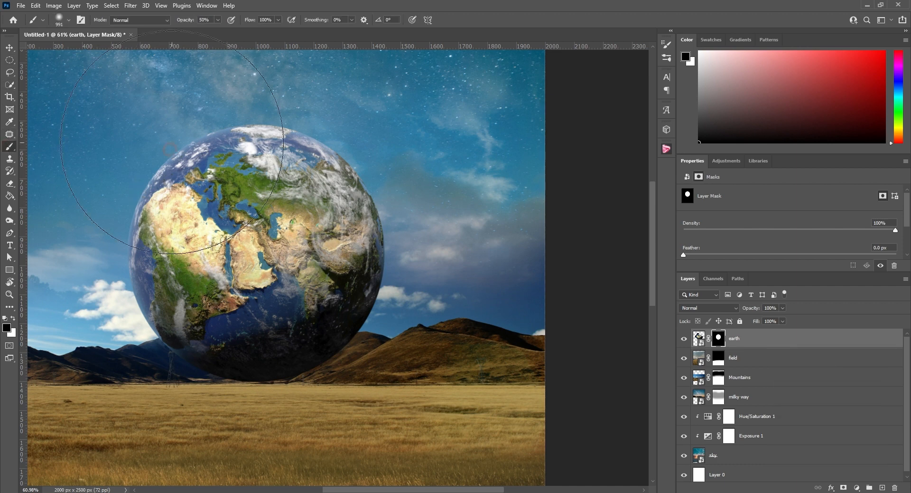
pyautogui.moveTo(183, 167); pyautogui.dragTo(56, 181)
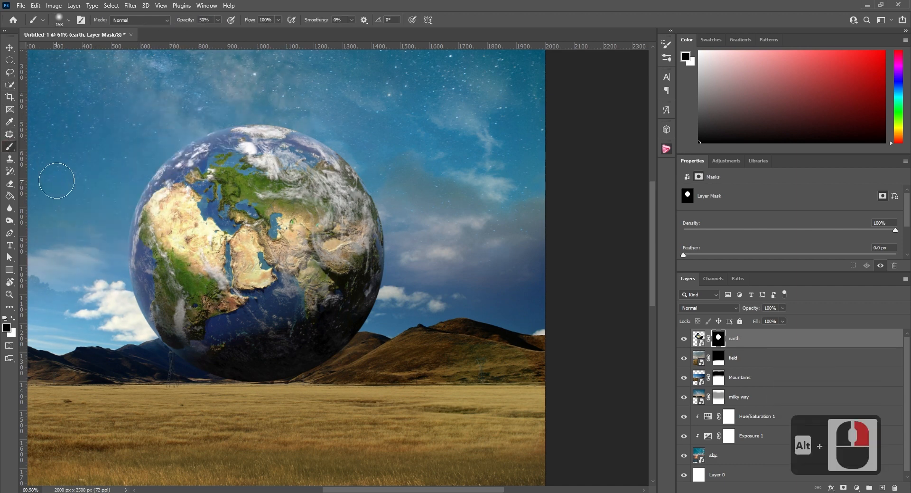
# Move the earth layer slightly down to Y 233 px so the globe sits closer to the field's horizon
pyautogui.click(9, 48)
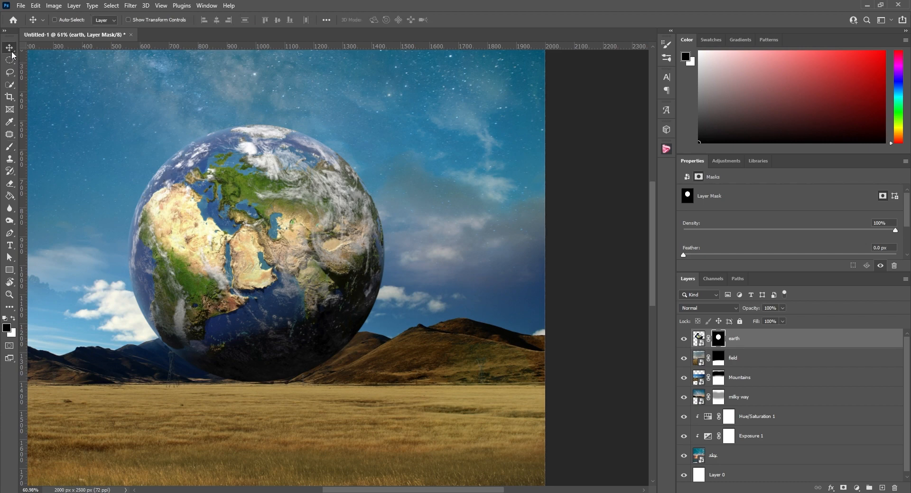
pyautogui.scroll(1, 226, 361)
pyautogui.hotkey('ctrl', 'z')
pyautogui.scroll(14, 262, 389)
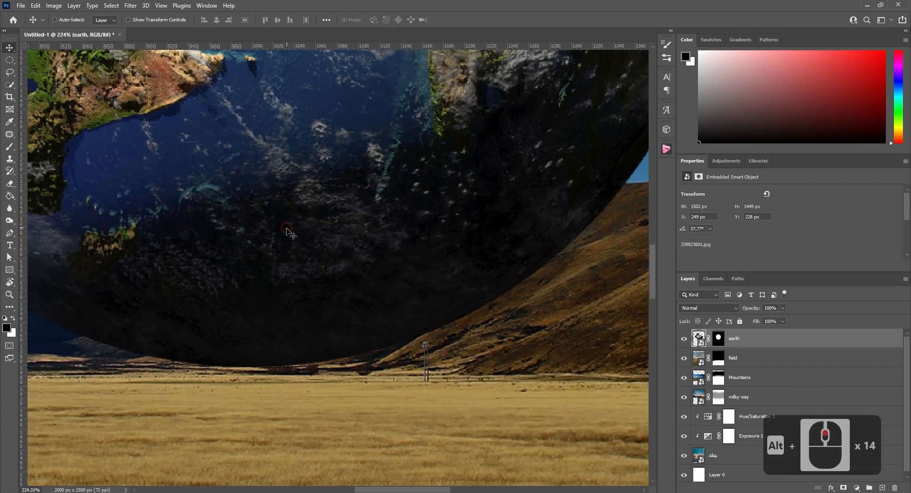
pyautogui.moveTo(286, 229); pyautogui.dragTo(283, 238)
pyautogui.scroll(-19, 283, 239)
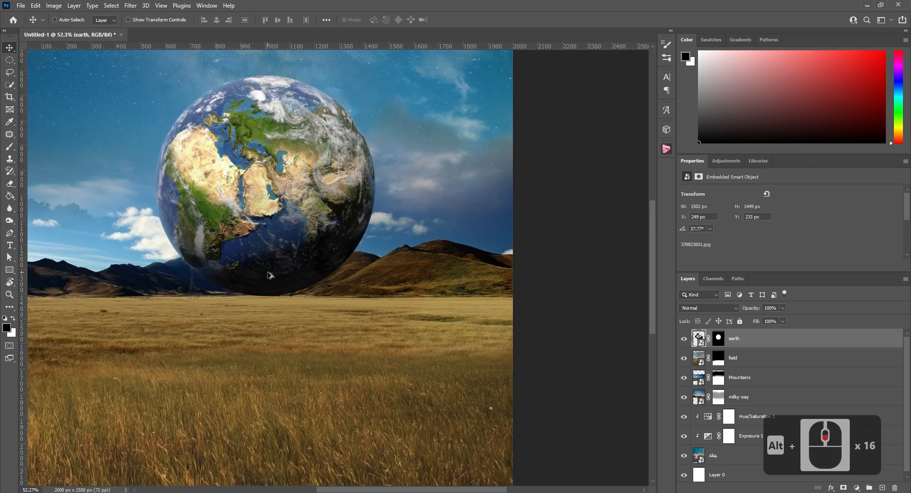
pyautogui.scroll(1, 159, 246)
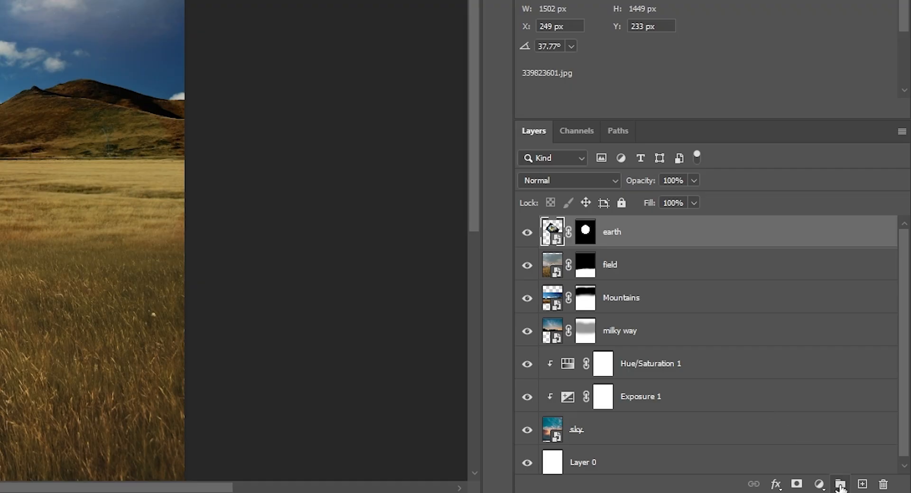
# Create a layer group named Earth folder and move the earth layer into it
pyautogui.click(841, 485)
pyautogui.doubleClick(587, 224)
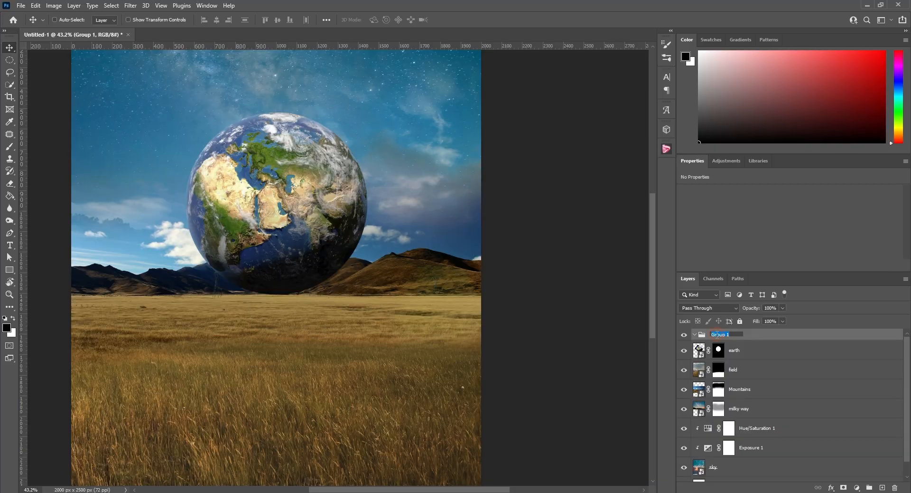
pyautogui.write('Earth folder')
pyautogui.press('Return')
pyautogui.moveTo(736, 351); pyautogui.dragTo(734, 337)
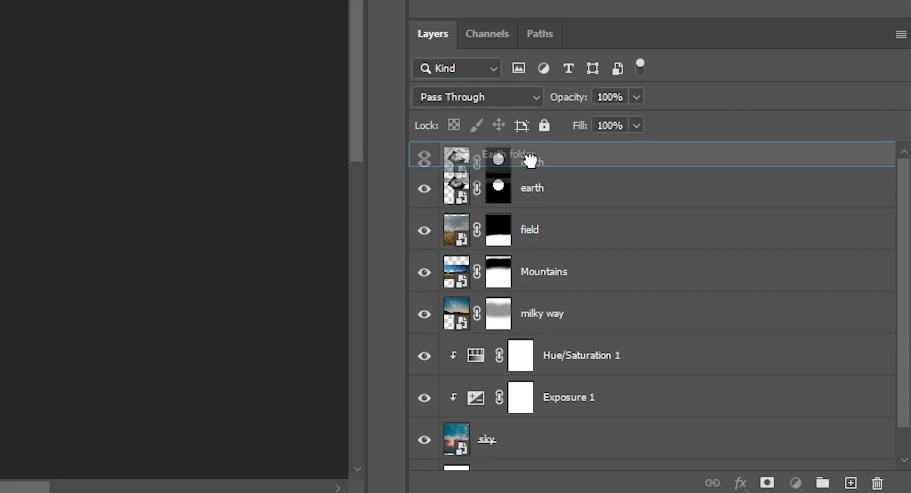
pyautogui.moveTo(530, 160); pyautogui.dragTo(530, 161)
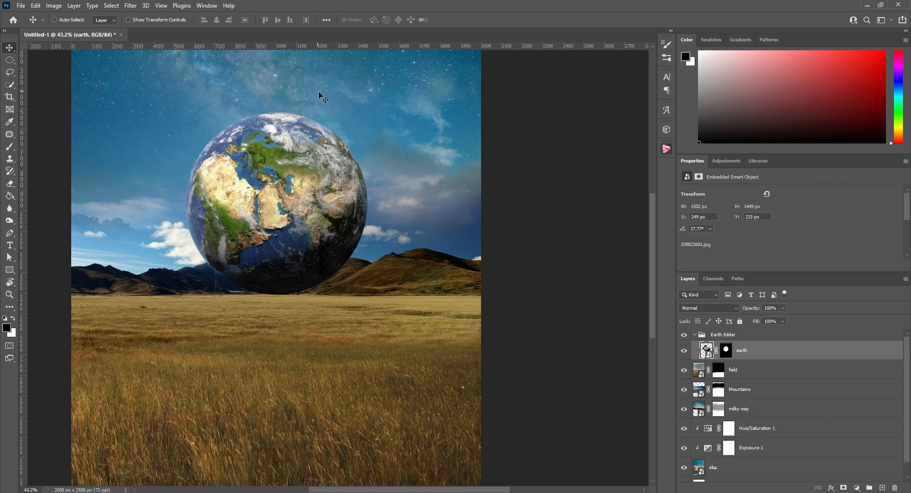
# Add a Hue/Saturation adjustment clipped to the earth layer with hue -13 and saturation -22
pyautogui.click(722, 162)
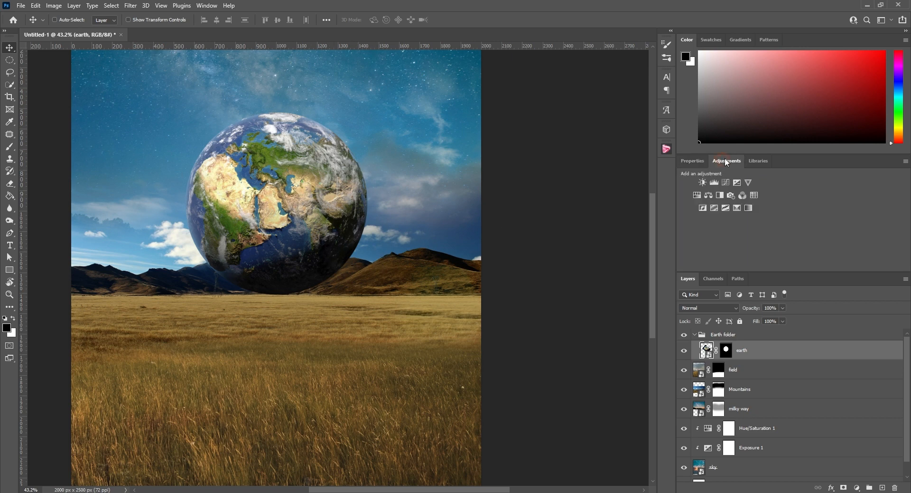
pyautogui.click(696, 195)
pyautogui.rightClick(740, 350)
pyautogui.click(774, 276)
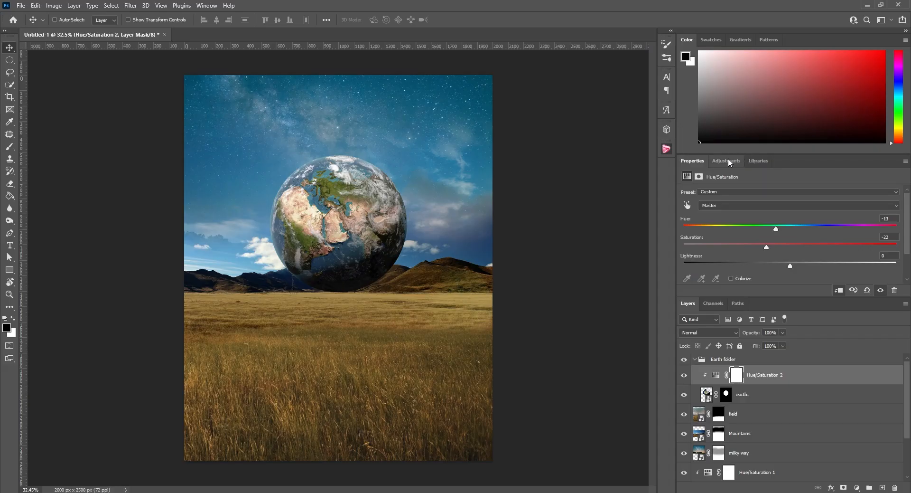
# Add an Exposure adjustment clipped to the earth layer with exposure -0.28, offset +0.0011 and gamma correction 1.31
pyautogui.click(726, 161)
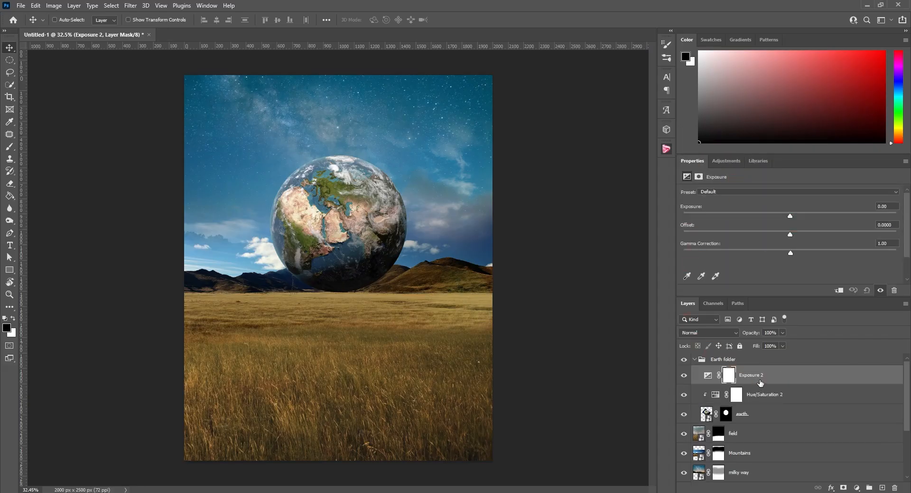
pyautogui.rightClick(760, 382)
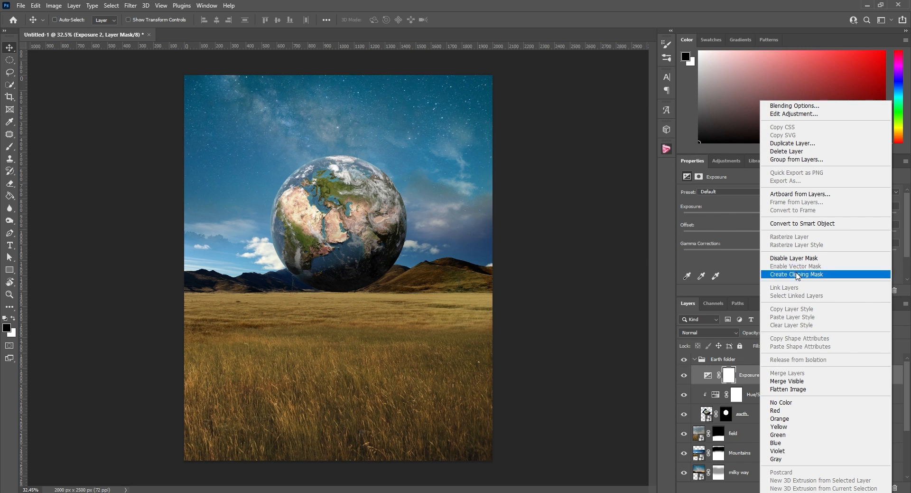
pyautogui.click(799, 275)
pyautogui.moveTo(791, 215); pyautogui.dragTo(787, 218)
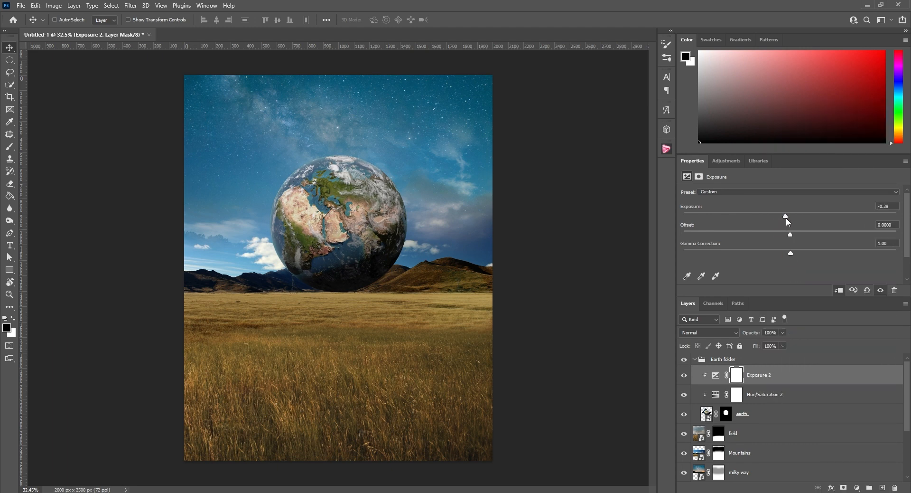
pyautogui.moveTo(792, 255); pyautogui.dragTo(775, 252)
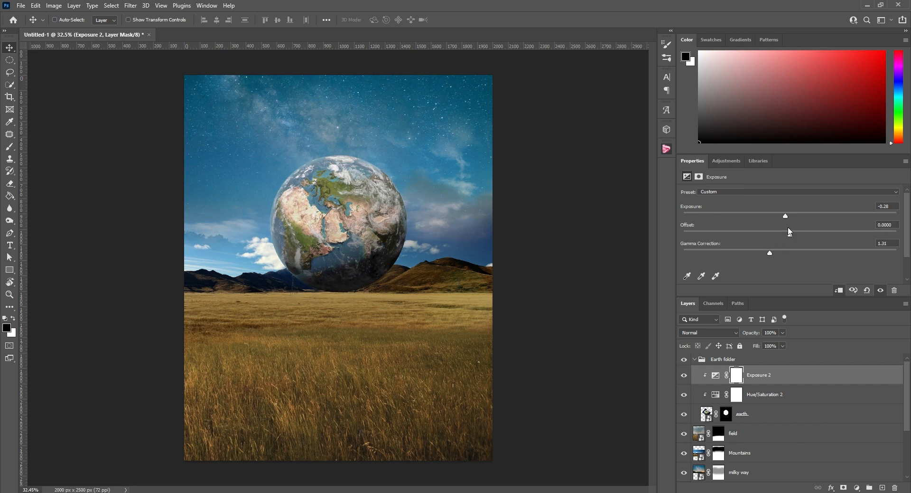
pyautogui.moveTo(789, 236); pyautogui.dragTo(791, 235)
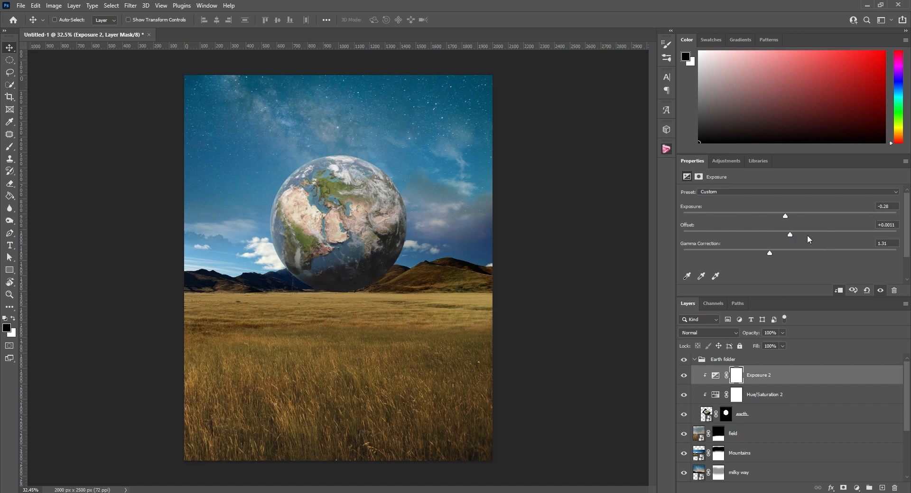
# Paint black at 50% brush opacity on the Exposure 2 mask over the globe's lower part to remove the brightening there
pyautogui.moveTo(791, 236); pyautogui.dragTo(791, 236)
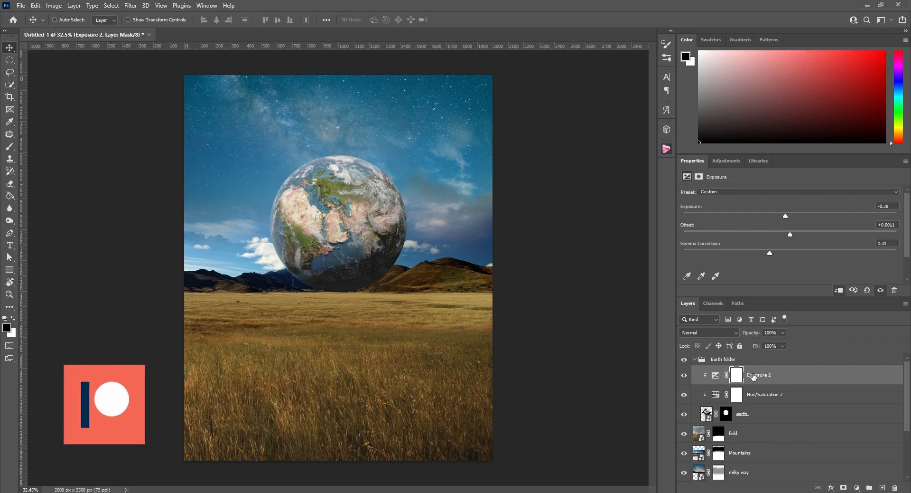
pyautogui.press('b')
pyautogui.moveTo(375, 293)
pyautogui.mouseDown()
pyautogui.moveTo(315, 303)
pyautogui.moveTo(403, 283)
pyautogui.moveTo(302, 307)
pyautogui.moveTo(366, 307)
pyautogui.mouseUp()
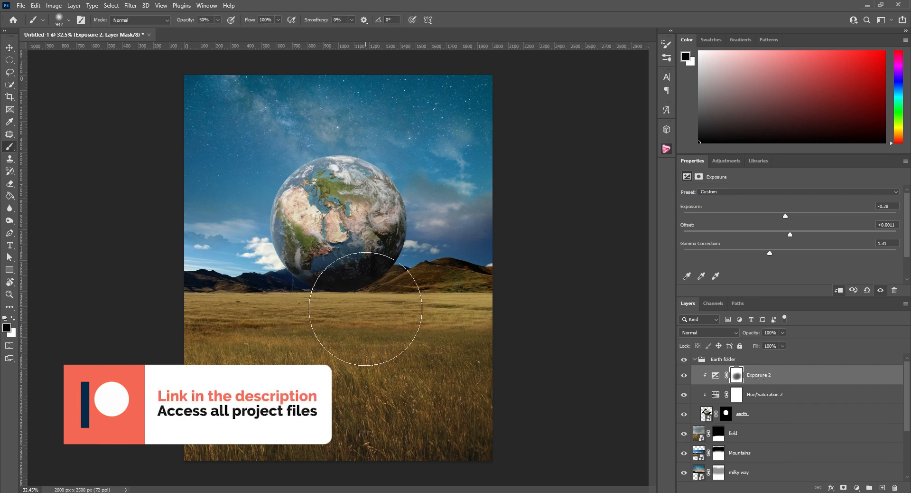
pyautogui.moveTo(308, 291)
pyautogui.mouseDown()
pyautogui.moveTo(363, 293)
pyautogui.moveTo(340, 314)
pyautogui.moveTo(368, 306)
pyautogui.mouseUp()
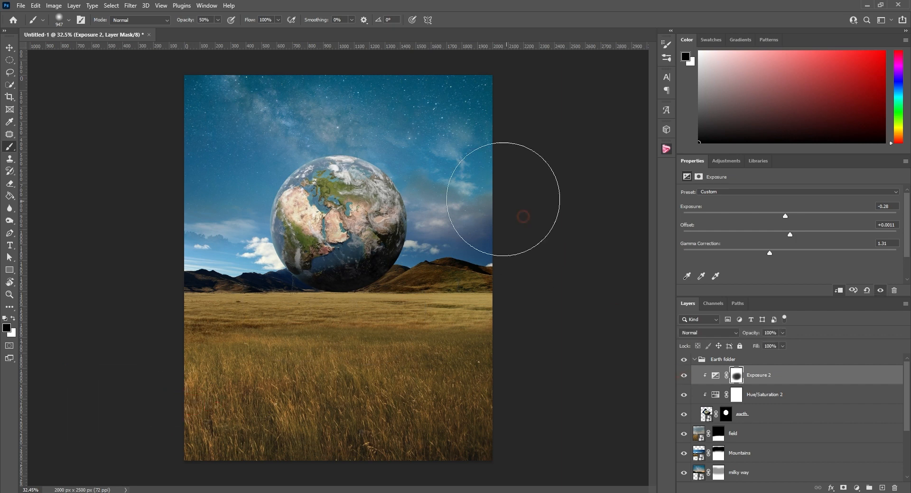
# Add another Exposure adjustment clipped to the earth layer with exposure -3.76 and gamma correction 0.93
pyautogui.click(727, 160)
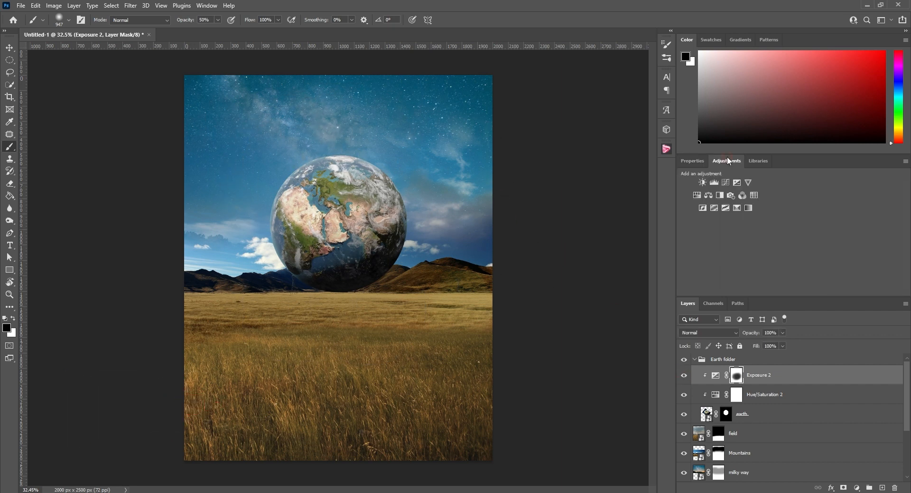
pyautogui.click(737, 182)
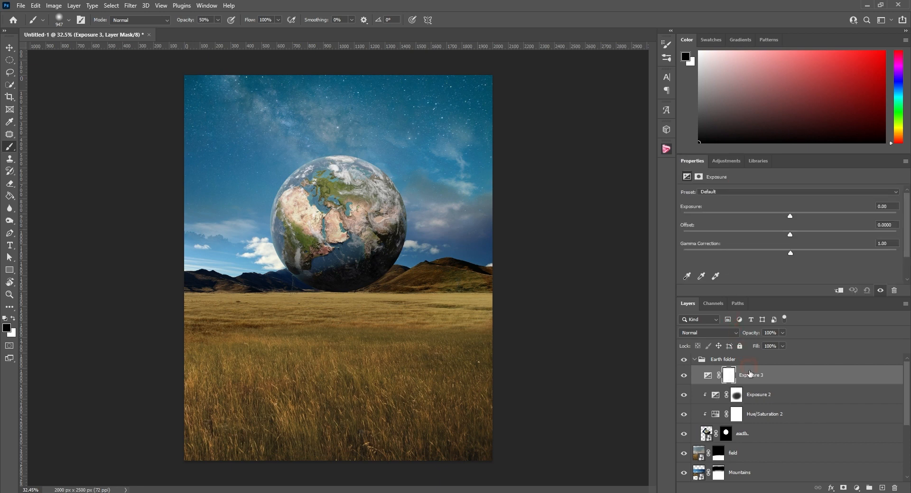
pyautogui.rightClick(753, 374)
pyautogui.click(789, 273)
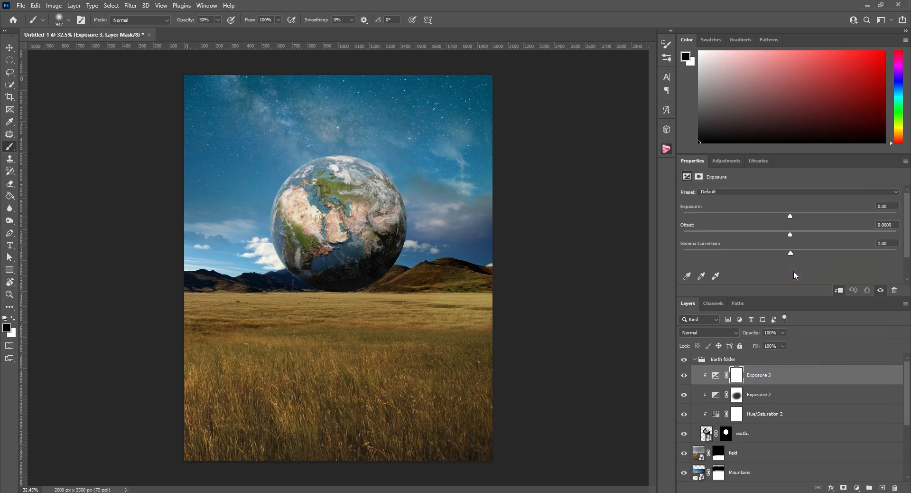
pyautogui.moveTo(790, 216); pyautogui.dragTo(724, 217)
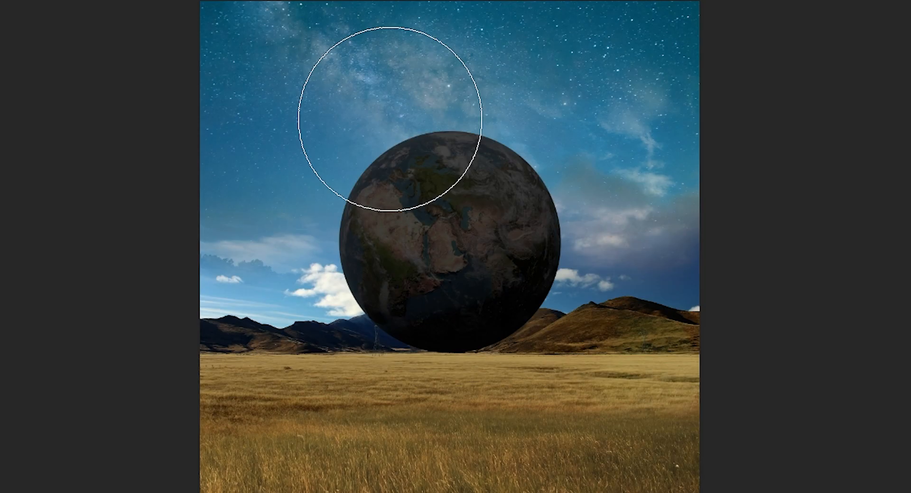
# Paint black on the Exposure 3 mask over the globe's upper-left area to clear the darkening from its lit side
pyautogui.moveTo(302, 148)
pyautogui.mouseDown()
pyautogui.moveTo(256, 172)
pyautogui.moveTo(316, 139)
pyautogui.mouseUp()
pyautogui.moveTo(412, 104)
pyautogui.mouseDown()
pyautogui.moveTo(508, 122)
pyautogui.moveTo(390, 124)
pyautogui.moveTo(359, 152)
pyautogui.moveTo(346, 149)
pyautogui.moveTo(362, 130)
pyautogui.mouseUp()
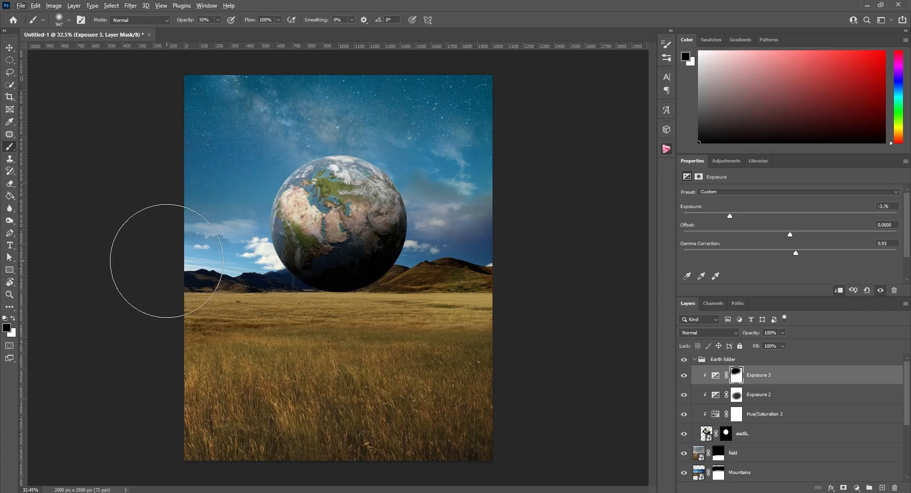
pyautogui.keyDown('alt'); pyautogui.scroll(17, 699, 332); pyautogui.keyUp('alt')
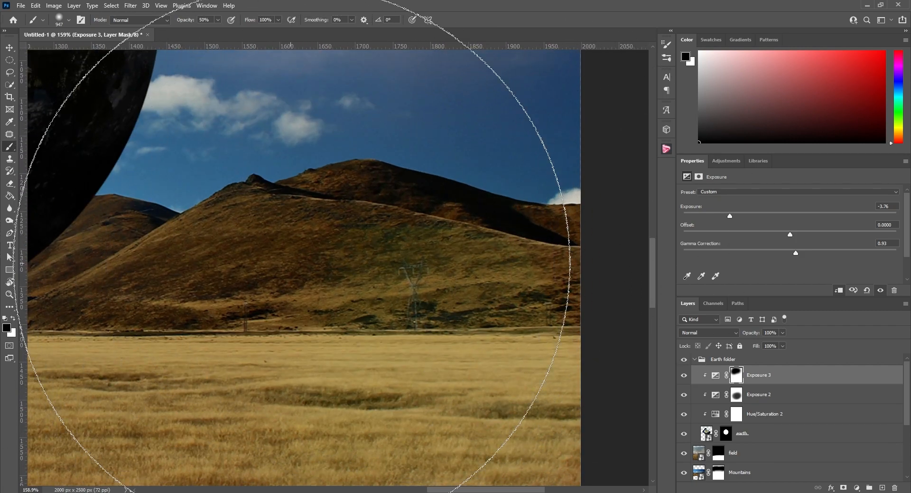
pyautogui.keyDown('alt'); pyautogui.scroll(-14, 446, 238); pyautogui.keyUp('alt')
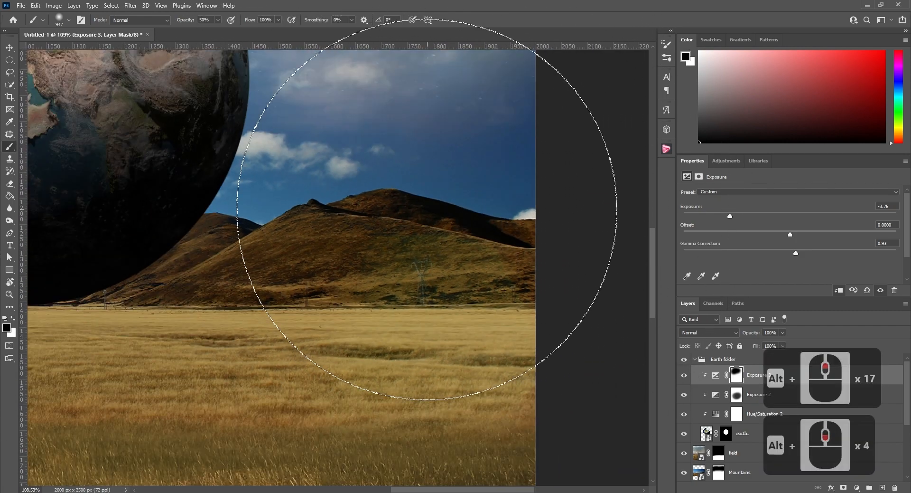
pyautogui.keyDown('alt'); pyautogui.scroll(-3, 394, 308); pyautogui.keyUp('alt')
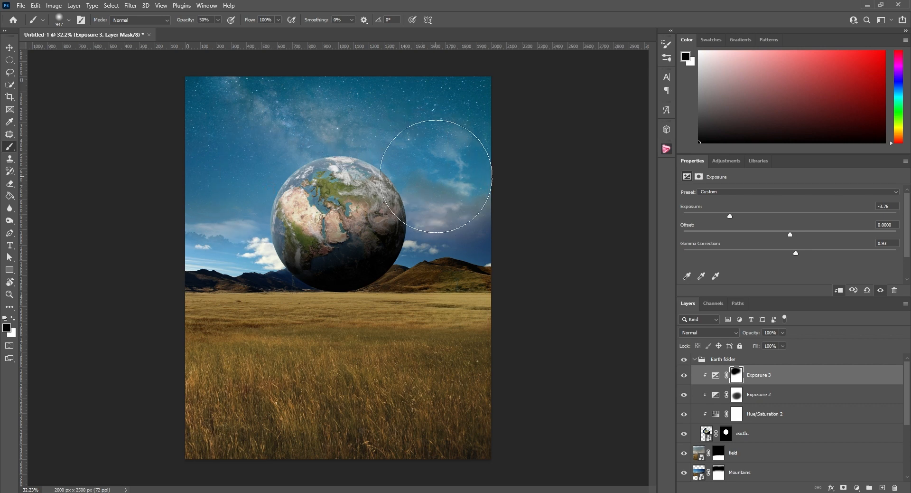
# Paint white on the Exposure 3 mask along the globe's right edge to bring back the shading there
pyautogui.press('x')
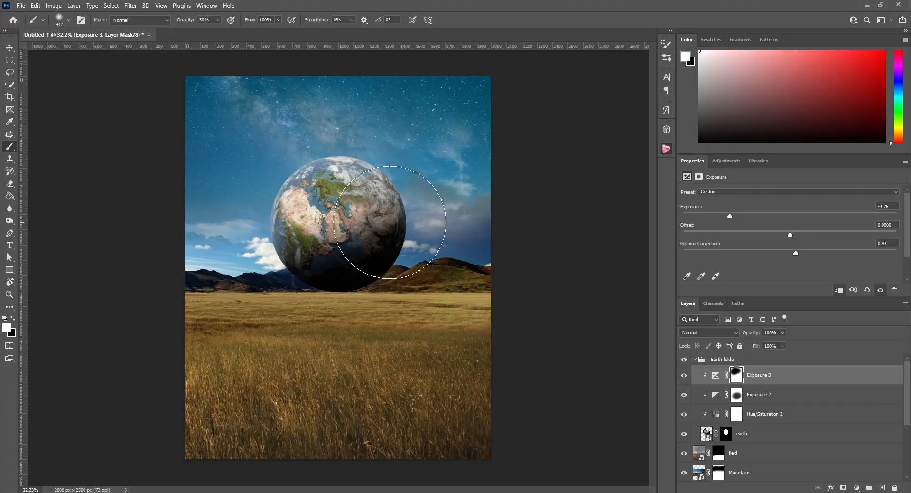
pyautogui.moveTo(411, 200); pyautogui.dragTo(431, 199)
pyautogui.click(432, 200)
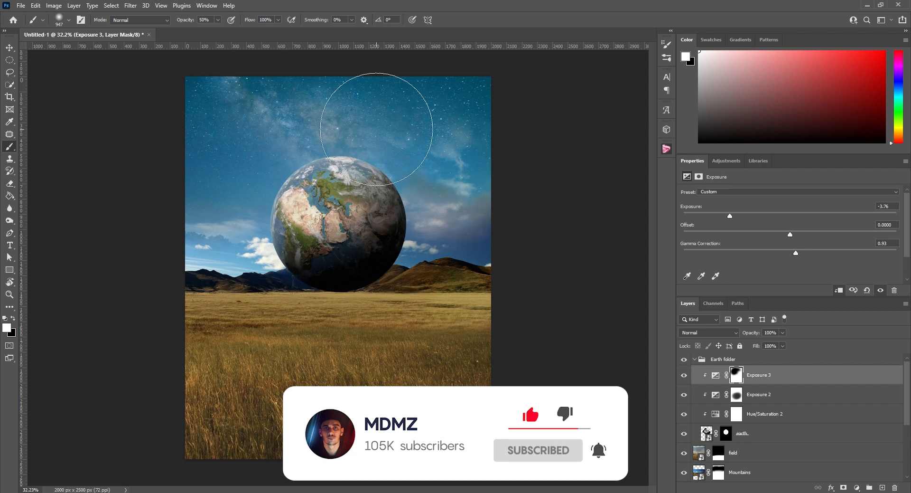
# Add a colorized Hue/Saturation adjustment clipped to the earth layer with hue 39, saturation 50 and lightness -18
pyautogui.click(727, 161)
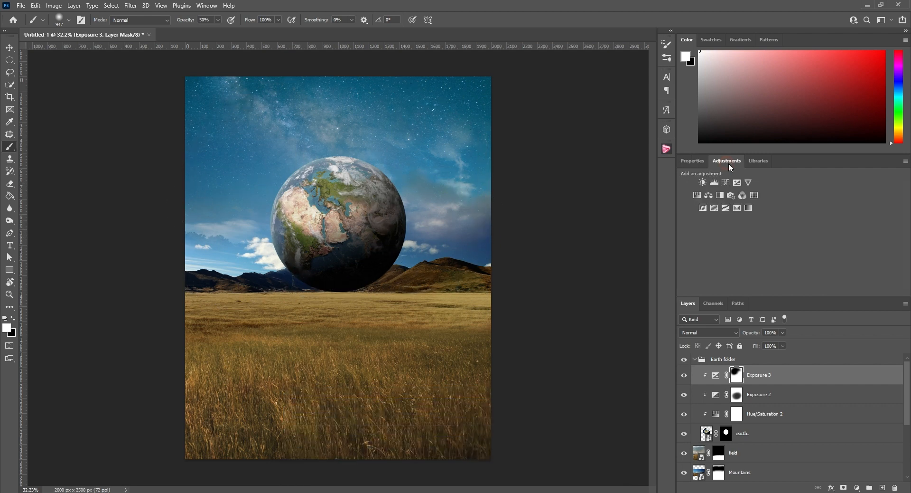
pyautogui.click(697, 195)
pyautogui.rightClick(766, 377)
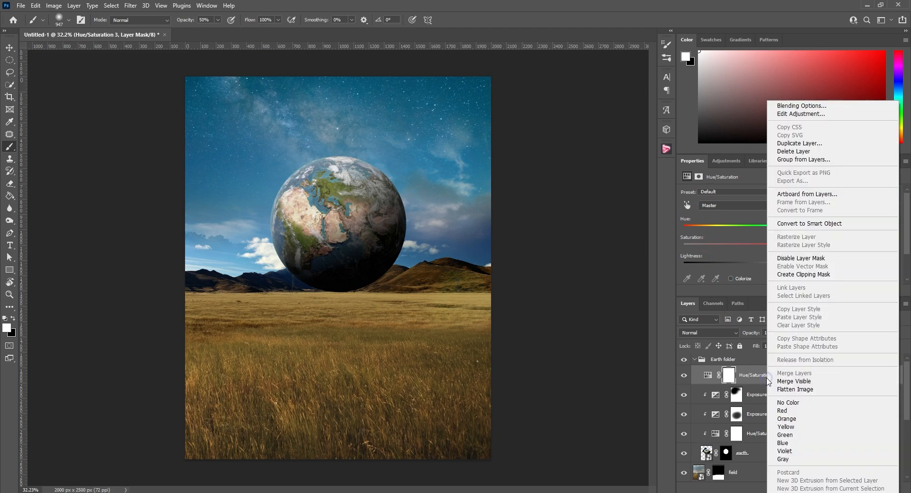
pyautogui.click(802, 274)
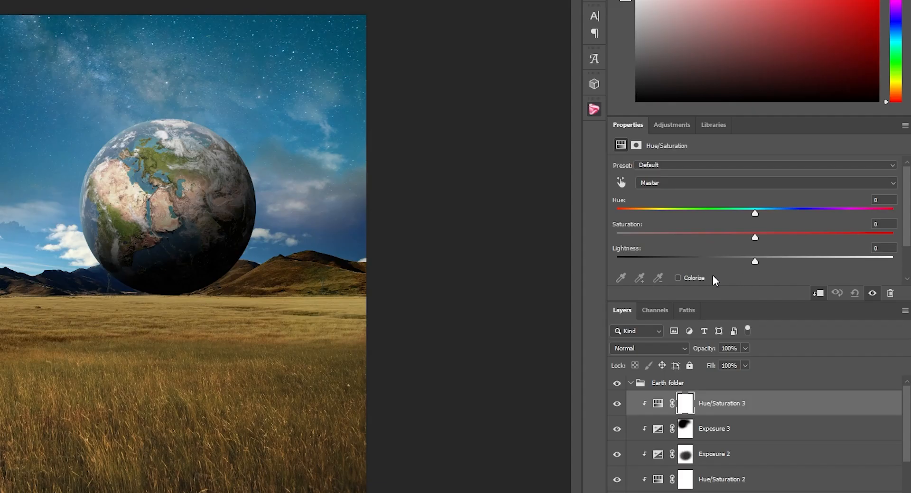
pyautogui.click(678, 278)
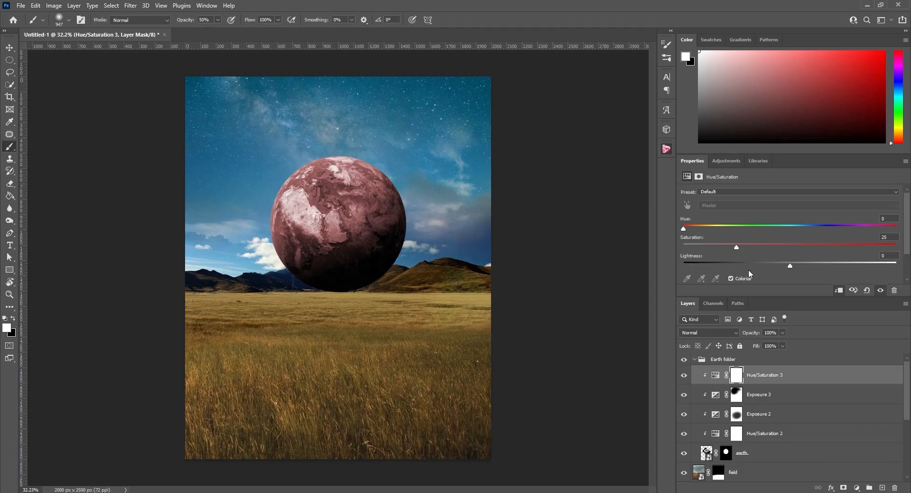
pyautogui.moveTo(791, 270); pyautogui.dragTo(758, 269)
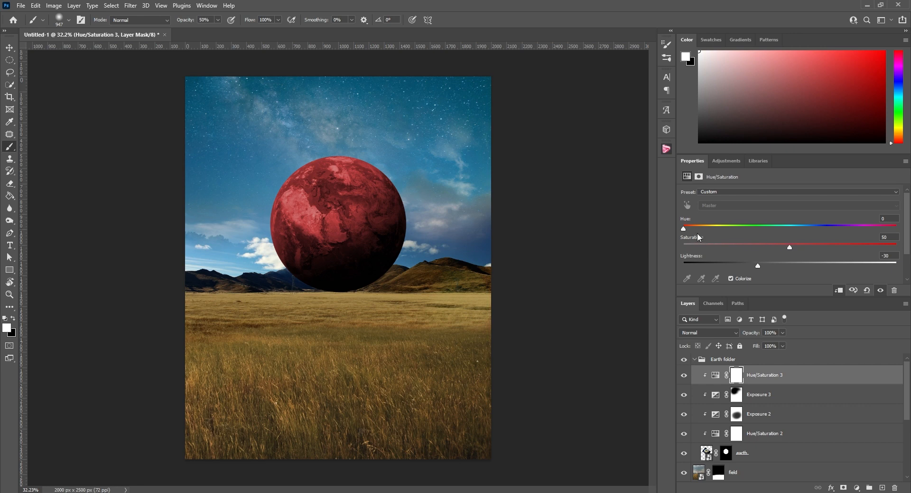
pyautogui.moveTo(686, 230); pyautogui.dragTo(713, 231)
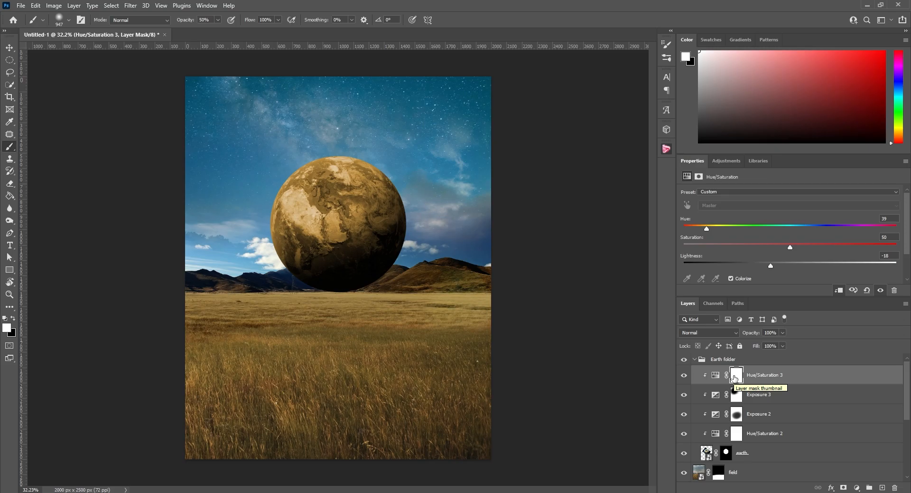
# Invert the Hue/Saturation 3 mask, paint the warm tint in around the globe's sides and lower part, and set the layer opacity to 73%
pyautogui.moveTo(735, 377); pyautogui.dragTo(739, 376)
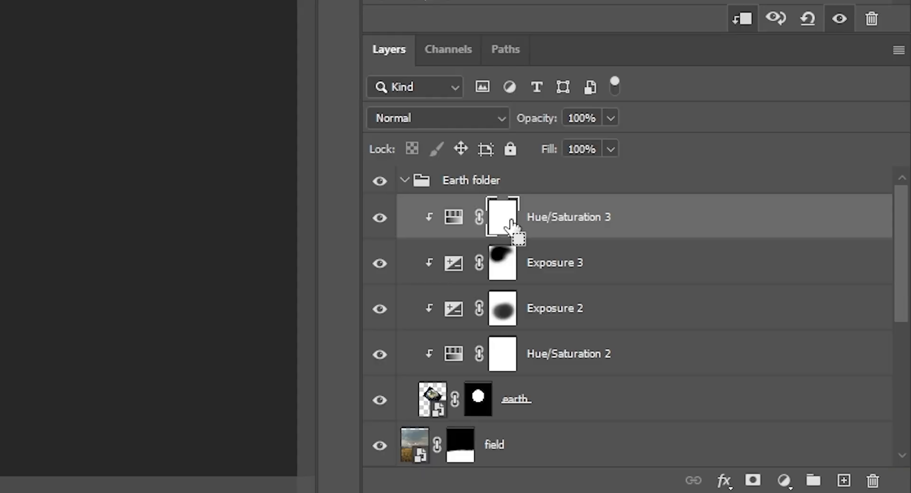
pyautogui.hotkey('ctrl', 'i')
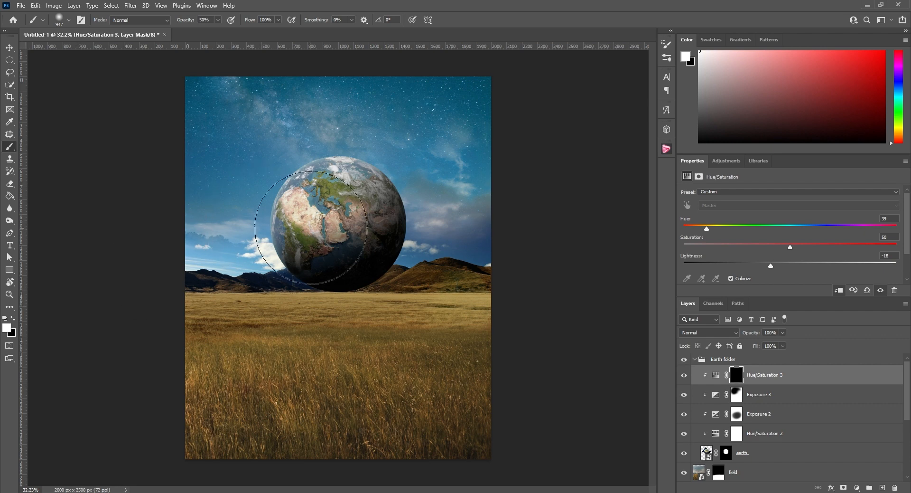
pyautogui.moveTo(246, 163)
pyautogui.mouseDown()
pyautogui.moveTo(220, 198)
pyautogui.moveTo(222, 247)
pyautogui.moveTo(312, 324)
pyautogui.moveTo(434, 308)
pyautogui.moveTo(367, 244)
pyautogui.mouseUp()
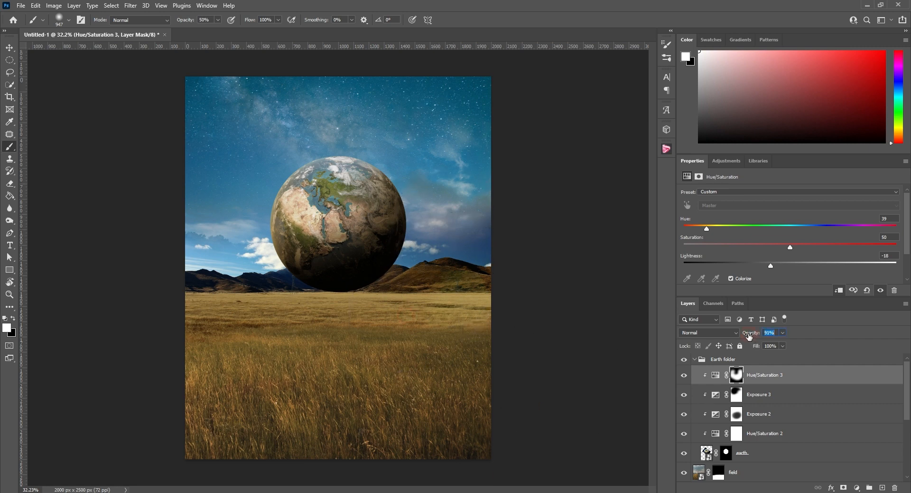
pyautogui.moveTo(749, 336); pyautogui.dragTo(738, 335)
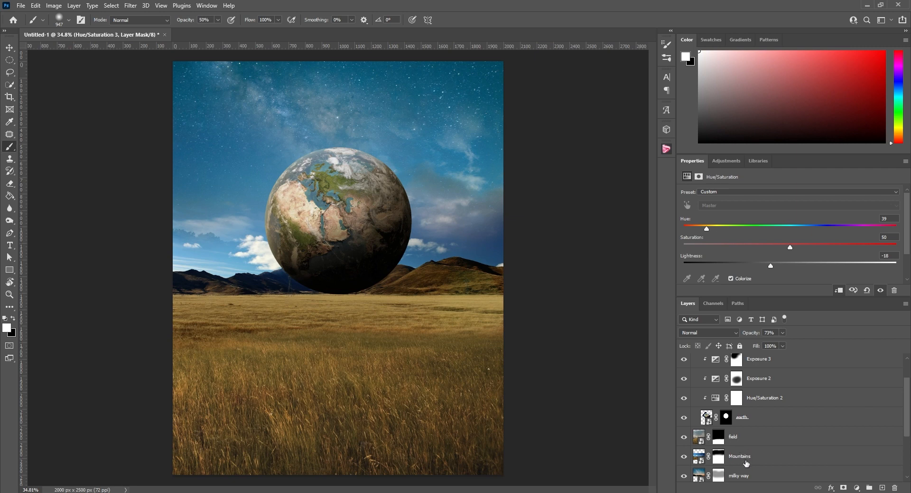
# Add an Exposure adjustment clipped to the Mountains layer with exposure -3.10 and gamma correction 0.73
pyautogui.click(747, 460)
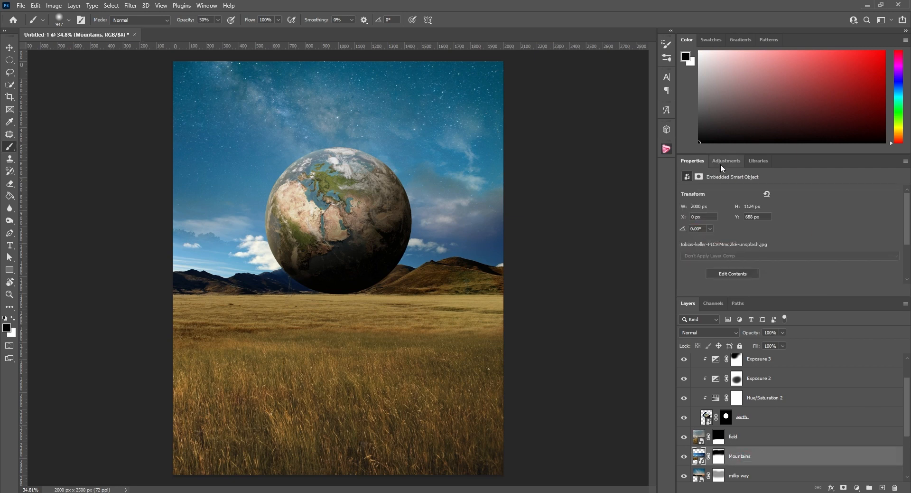
pyautogui.click(726, 160)
pyautogui.click(736, 182)
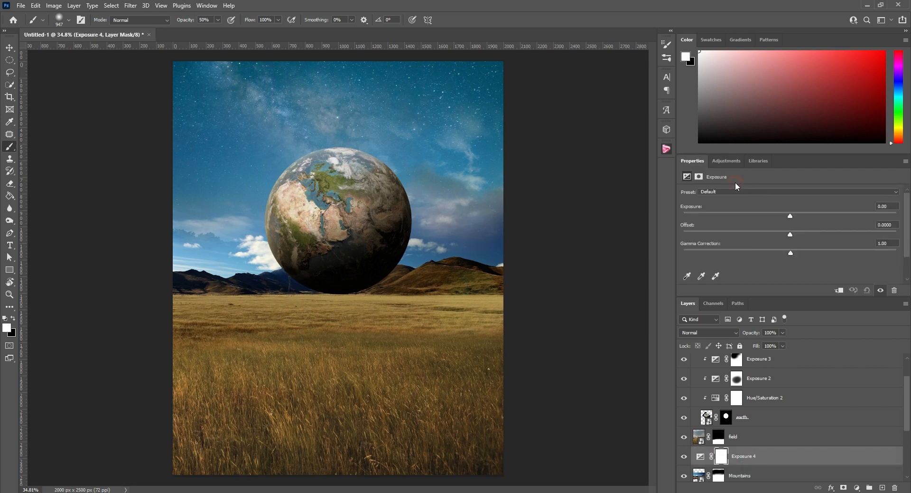
pyautogui.rightClick(748, 456)
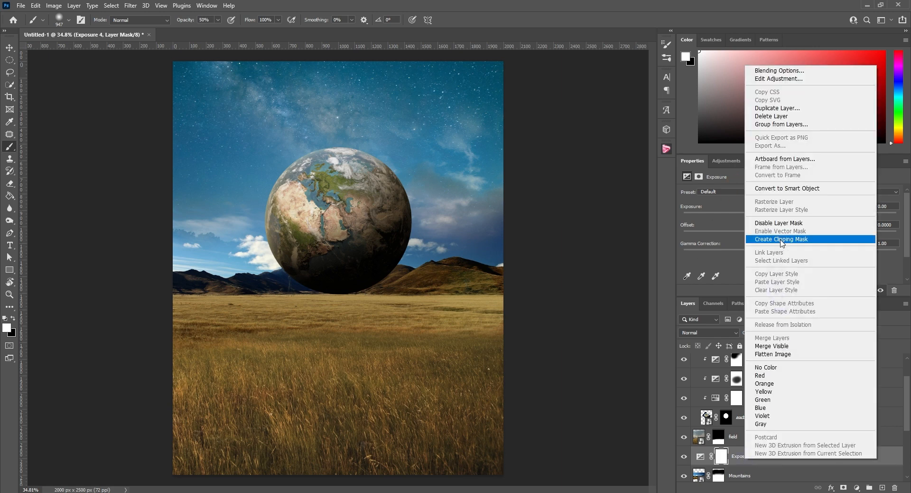
pyautogui.click(782, 242)
pyautogui.moveTo(790, 216); pyautogui.dragTo(740, 216)
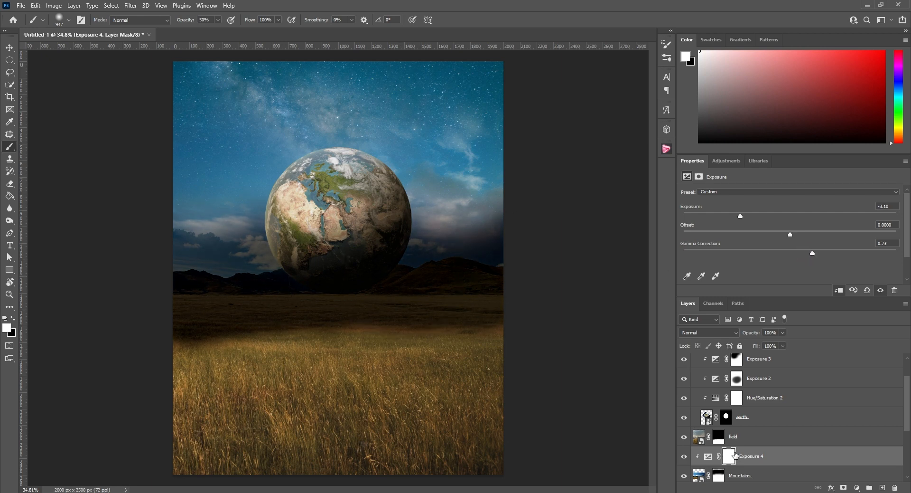
# Invert the Exposure 4 mask and paint white with a 317 px brush to shade the mountains beside the globe's lower right edge
pyautogui.hotkey('ctrl', 'i')
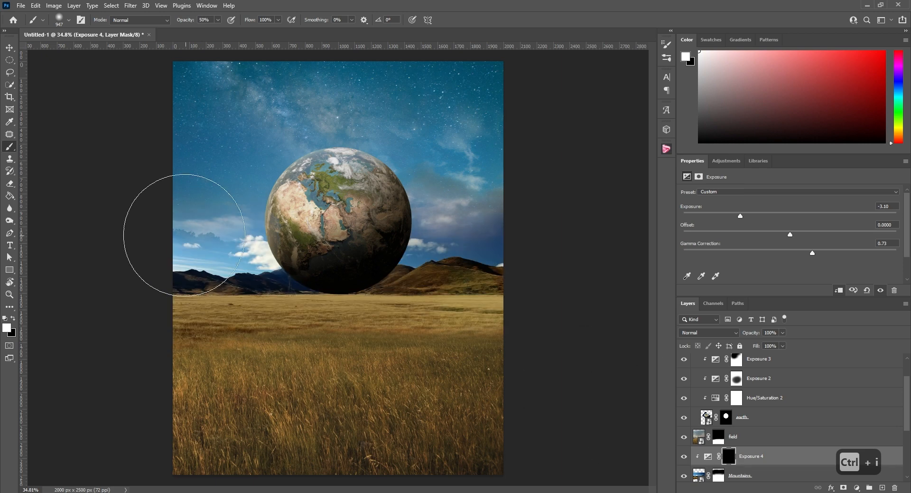
pyautogui.keyDown('alt'); pyautogui.scroll(12, 338, 262); pyautogui.keyUp('alt')
pyautogui.keyDown('alt'); pyautogui.scroll(4, 437, 284); pyautogui.keyUp('alt')
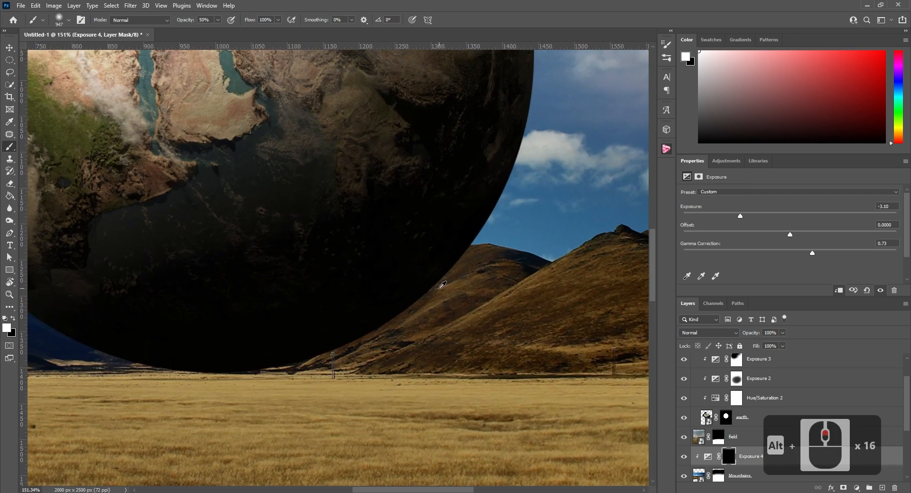
pyautogui.keyDown('alt'); pyautogui.moveTo(419, 286); pyautogui.dragTo(193, 301); pyautogui.keyUp('alt')
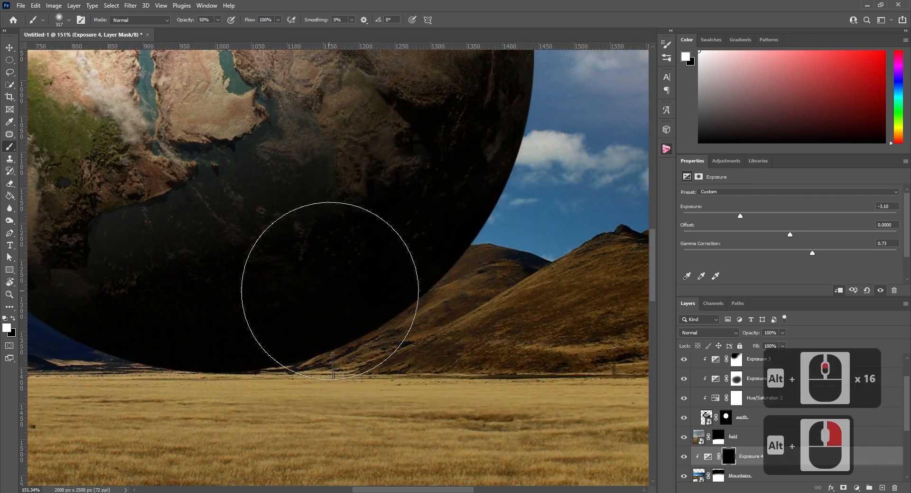
pyautogui.moveTo(416, 243)
pyautogui.mouseDown()
pyautogui.moveTo(394, 271)
pyautogui.moveTo(407, 266)
pyautogui.moveTo(350, 297)
pyautogui.moveTo(406, 261)
pyautogui.moveTo(313, 288)
pyautogui.moveTo(430, 264)
pyautogui.moveTo(336, 293)
pyautogui.moveTo(389, 278)
pyautogui.moveTo(277, 297)
pyautogui.moveTo(433, 291)
pyautogui.mouseUp()
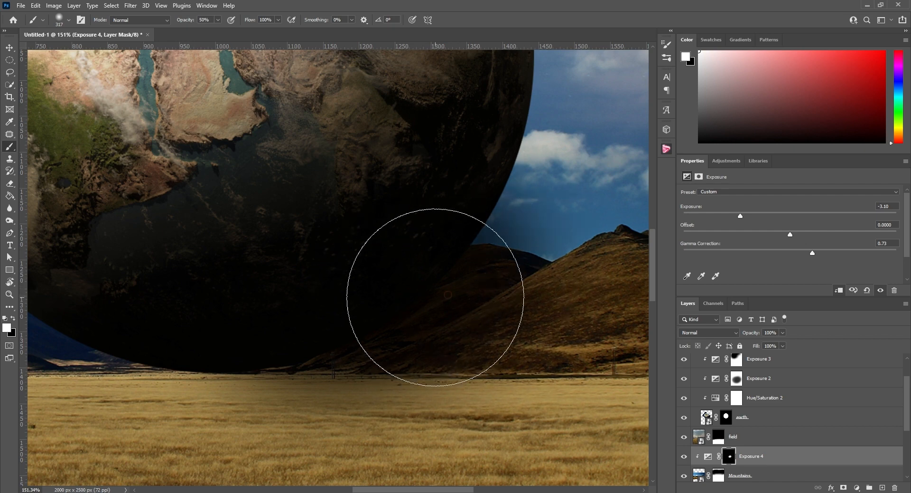
# Paint black on the Exposure 4 mask with a smaller brush to clear the shadow from the sky between globe and hills
pyautogui.keyDown('alt'); pyautogui.scroll(-13, 434, 291); pyautogui.keyUp('alt')
pyautogui.keyDown('alt'); pyautogui.scroll(15, 449, 267); pyautogui.keyUp('alt')
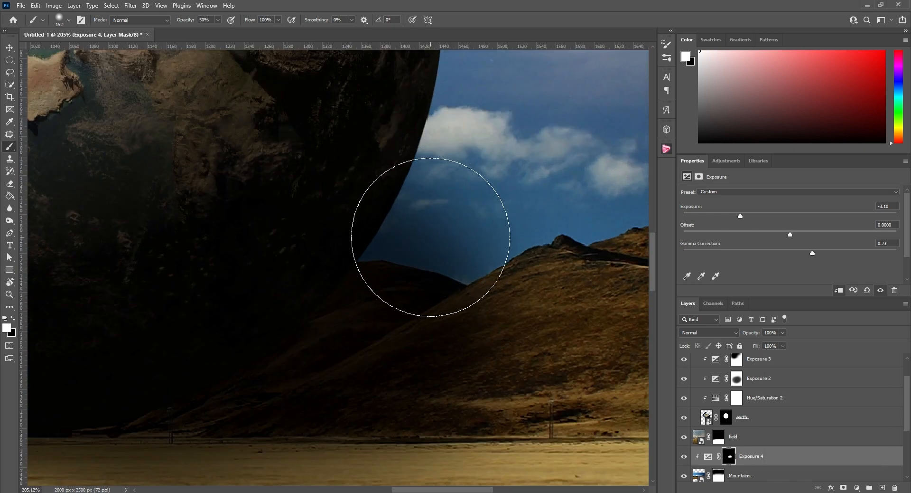
pyautogui.press('x')
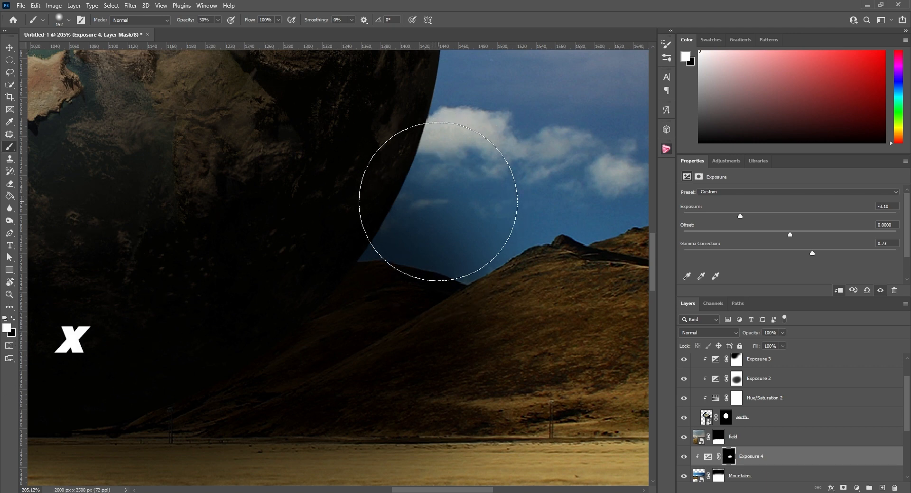
pyautogui.press('x')
pyautogui.keyDown('alt'); pyautogui.moveTo(429, 230); pyautogui.dragTo(397, 229); pyautogui.keyUp('alt')
pyautogui.moveTo(402, 232)
pyautogui.mouseDown()
pyautogui.moveTo(437, 206)
pyautogui.moveTo(457, 234)
pyautogui.moveTo(438, 201)
pyautogui.mouseUp()
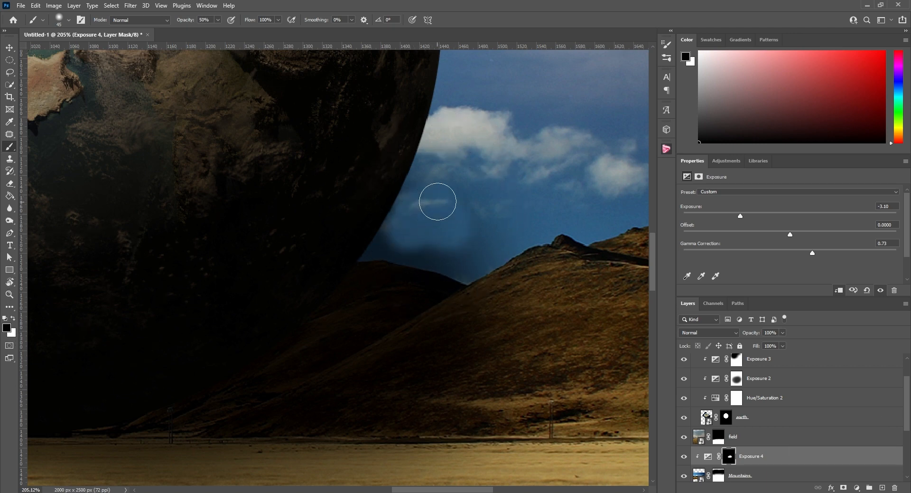
pyautogui.scroll(-3, 438, 201)
pyautogui.scroll(4, 437, 214)
pyautogui.moveTo(529, 247)
pyautogui.keyDown('alt'); pyautogui.mouseDown()
pyautogui.moveTo(475, 250)
pyautogui.moveTo(526, 269)
pyautogui.moveTo(447, 246)
pyautogui.mouseUp(); pyautogui.keyUp('alt')
# Paint black on the Exposure 4 mask with an 86 px brush across the field beneath the globe to reduce the shadow there
pyautogui.scroll(-6, 535, 238)
pyautogui.keyDown('alt'); pyautogui.moveTo(271, 354); pyautogui.dragTo(285, 354); pyautogui.keyUp('alt')
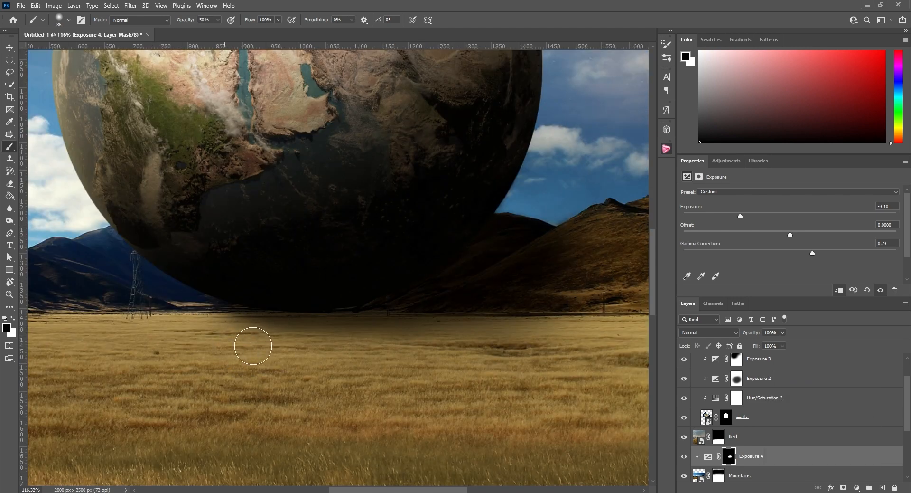
pyautogui.moveTo(228, 348); pyautogui.dragTo(490, 347)
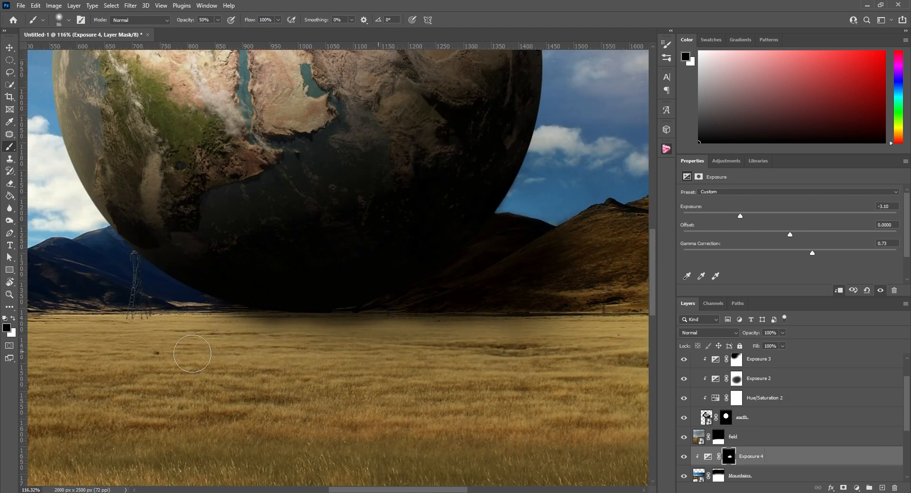
# Brush black along the field's far edge on the Exposure 4 mask to clear the remaining shadow under the globe
pyautogui.moveTo(192, 353); pyautogui.dragTo(373, 344)
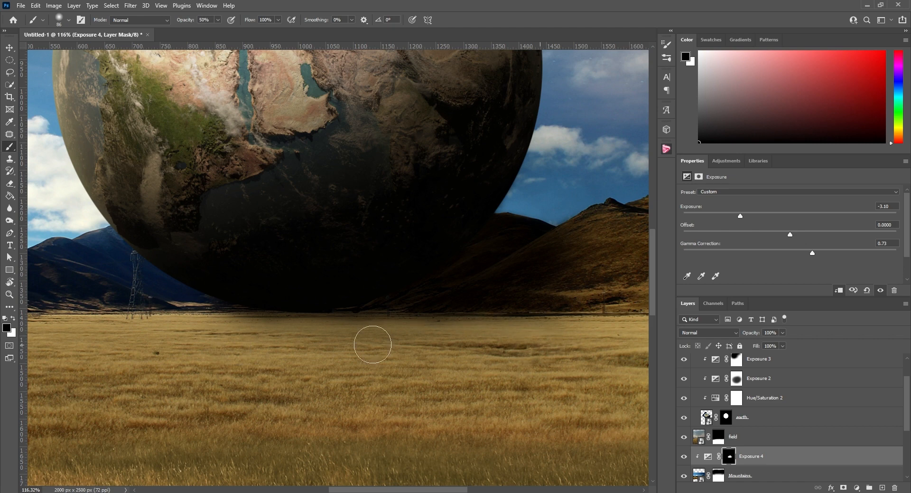
pyautogui.scroll(-16, 256, 344)
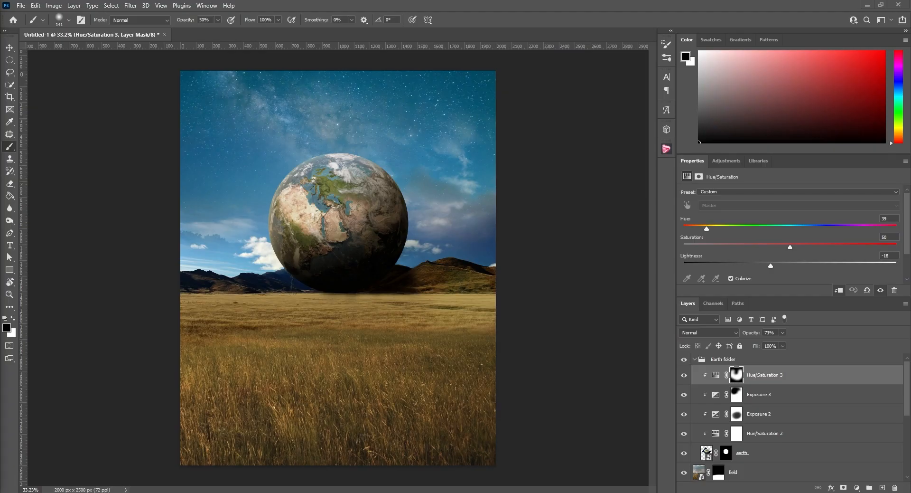
# Place the realistic clouds image at reduced size, erase all but one cloud and position it over the globe's upper right edge
pyautogui.moveTo(354, 351); pyautogui.dragTo(381, 128)
pyautogui.moveTo(470, 87)
pyautogui.mouseDown()
pyautogui.moveTo(387, 146)
pyautogui.moveTo(356, 195)
pyautogui.mouseUp()
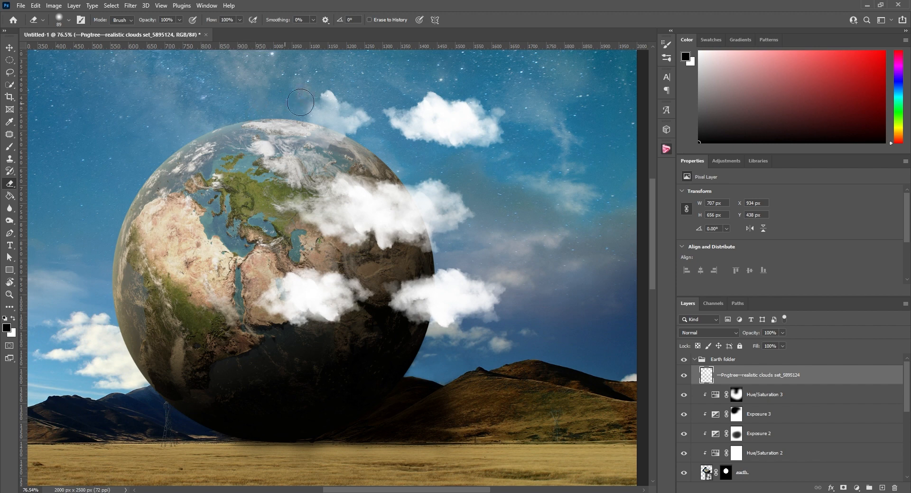
pyautogui.moveTo(300, 102)
pyautogui.mouseDown()
pyautogui.moveTo(304, 127)
pyautogui.moveTo(331, 98)
pyautogui.moveTo(345, 124)
pyautogui.moveTo(359, 121)
pyautogui.moveTo(392, 323)
pyautogui.moveTo(436, 303)
pyautogui.moveTo(319, 290)
pyautogui.moveTo(299, 279)
pyautogui.moveTo(336, 290)
pyautogui.moveTo(283, 319)
pyautogui.moveTo(342, 320)
pyautogui.mouseUp()
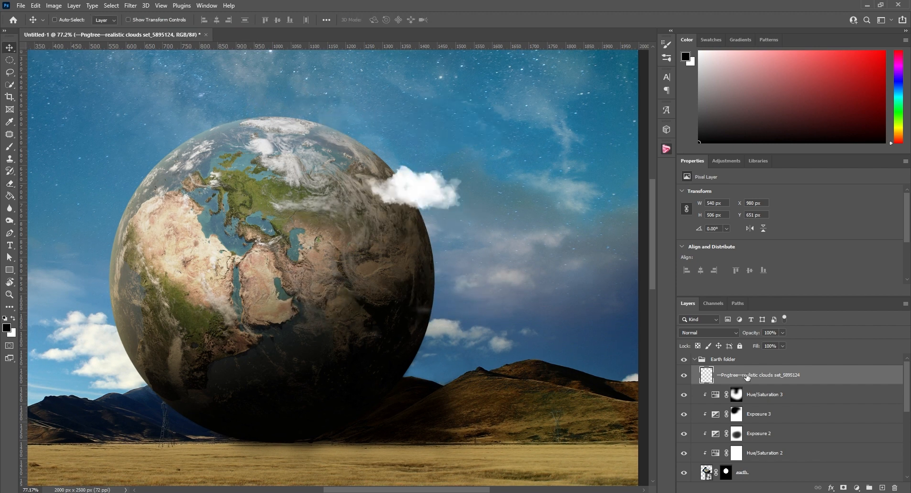
# Rename the cloud layer as cloud1 and set its opacity to 84%
pyautogui.doubleClick(747, 375)
pyautogui.write('cloud1')
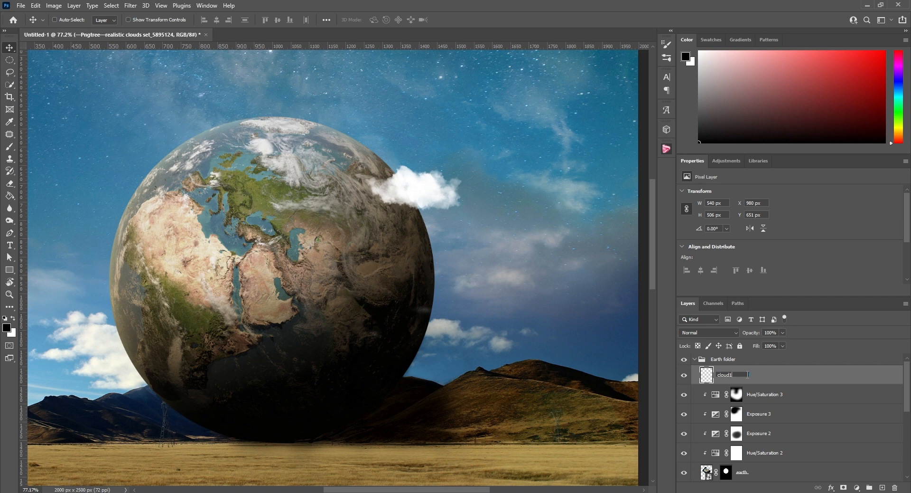
pyautogui.press('Return')
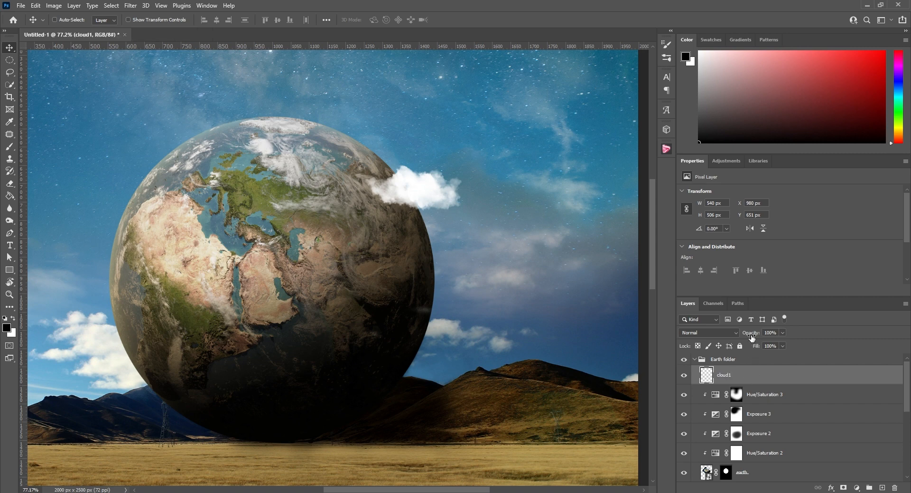
pyautogui.moveTo(751, 336); pyautogui.dragTo(743, 337)
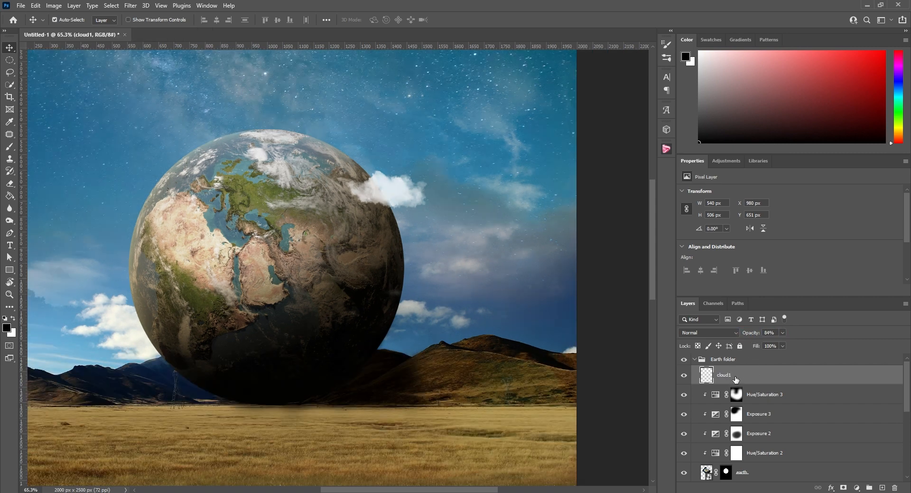
# Duplicate the cloud1 layer, scale the copy to 69.41%, rotate it 165° and position it on the globe's upper left edge
pyautogui.hotkey('ctrl', 'j')
pyautogui.moveTo(395, 195); pyautogui.dragTo(194, 154)
pyautogui.hotkey('ctrl', 't')
pyautogui.moveTo(230, 128); pyautogui.dragTo(167, 161)
pyautogui.moveTo(130, 184); pyautogui.dragTo(185, 147)
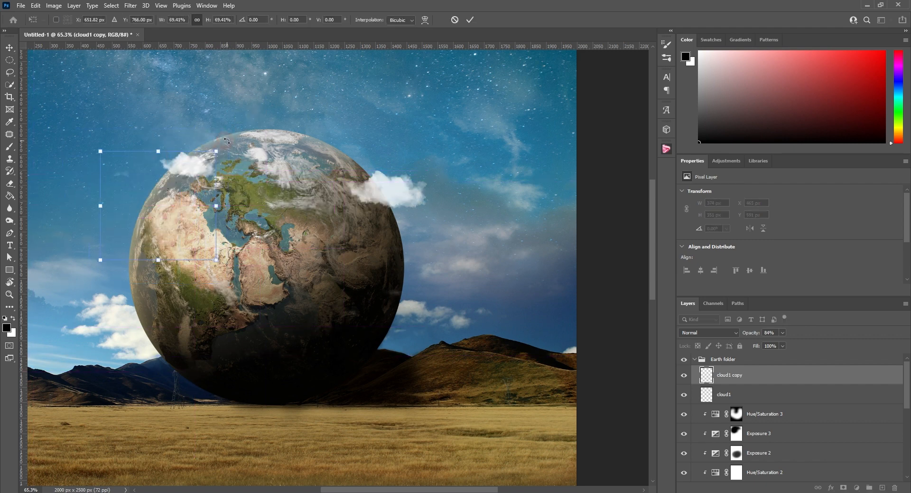
pyautogui.moveTo(234, 213); pyautogui.dragTo(137, 244)
pyautogui.moveTo(155, 246); pyautogui.dragTo(193, 150)
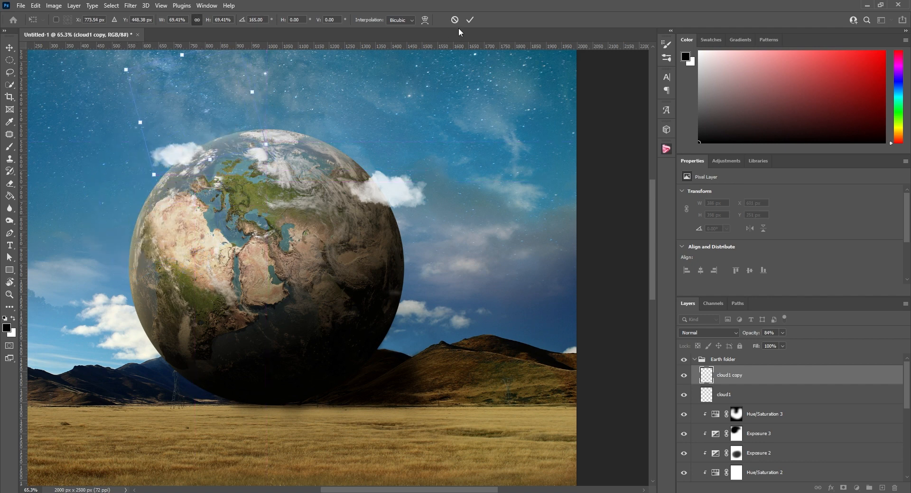
pyautogui.click(470, 21)
pyautogui.keyDown('alt'); pyautogui.scroll(-10, 285, 169); pyautogui.keyUp('alt')
pyautogui.keyDown('alt'); pyautogui.scroll(5, 335, 189); pyautogui.keyUp('alt')
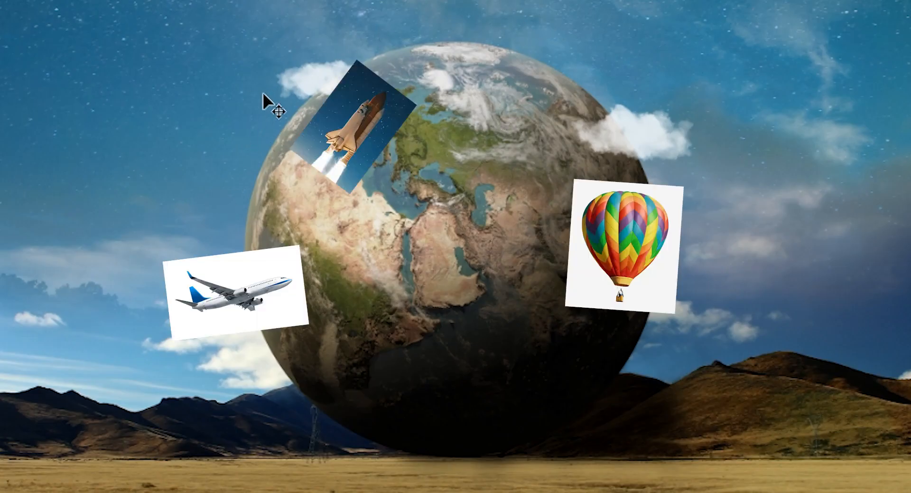
pyautogui.scroll(5, 370, 122)
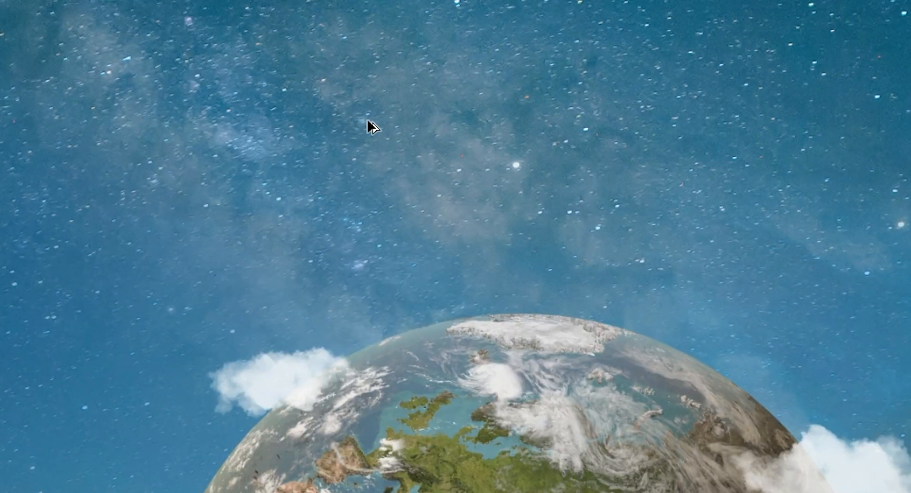
pyautogui.scroll(-7, 507, 153)
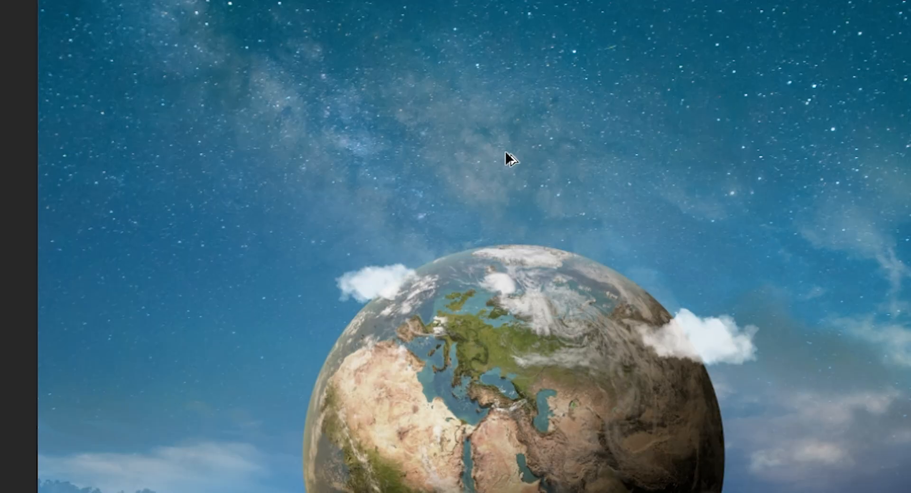
pyautogui.scroll(8, 507, 153)
pyautogui.scroll(-6, 507, 153)
pyautogui.scroll(-2, 368, 165)
pyautogui.scroll(3, 369, 167)
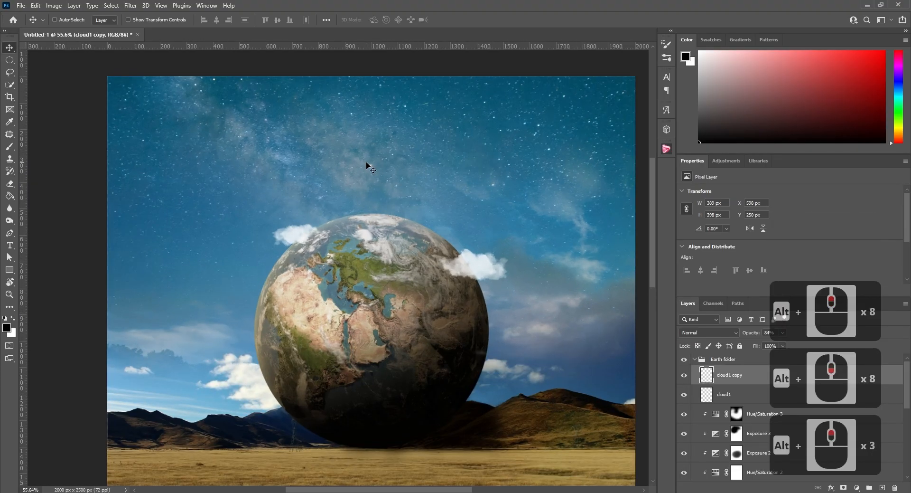
# Place the flying birds image left of the globe below the small cloud and scale it to about 179 by 173 px
pyautogui.moveTo(0, 304); pyautogui.dragTo(280, 299)
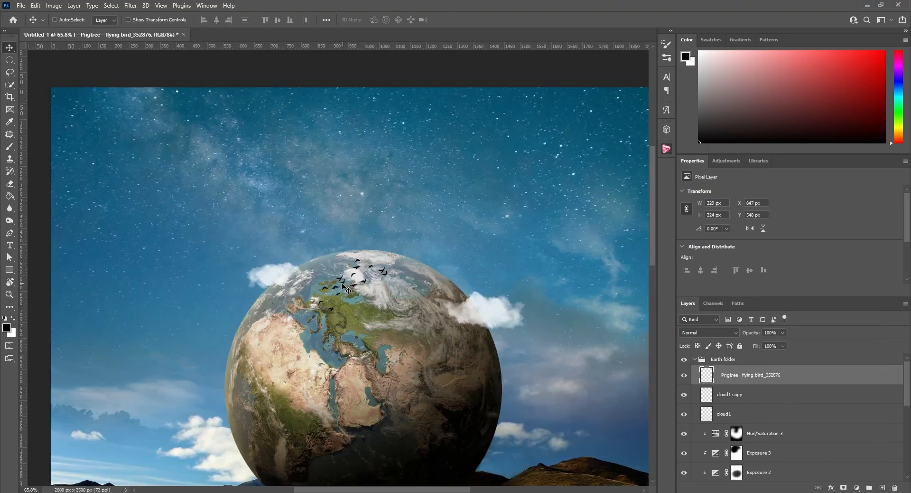
pyautogui.moveTo(280, 285); pyautogui.dragTo(228, 301)
pyautogui.hotkey('ctrl', 't')
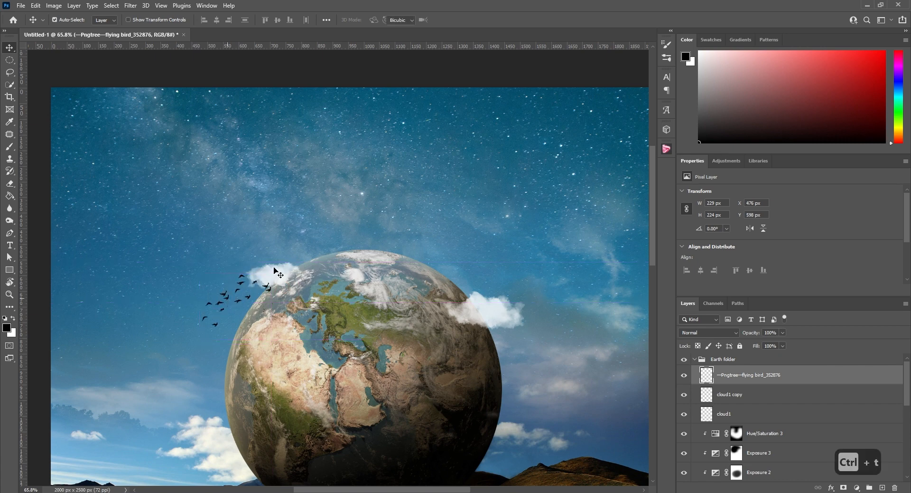
pyautogui.moveTo(279, 254); pyautogui.dragTo(243, 292)
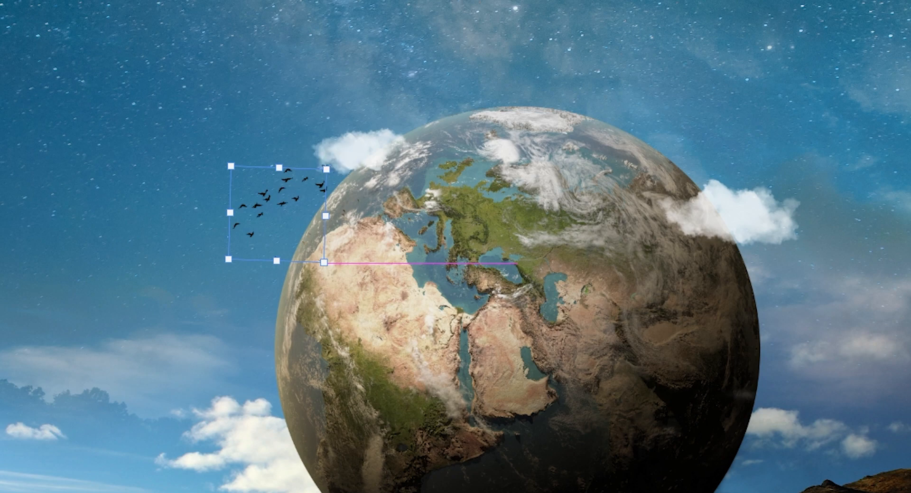
pyautogui.scroll(-11, 338, 268)
pyautogui.scroll(11, 291, 130)
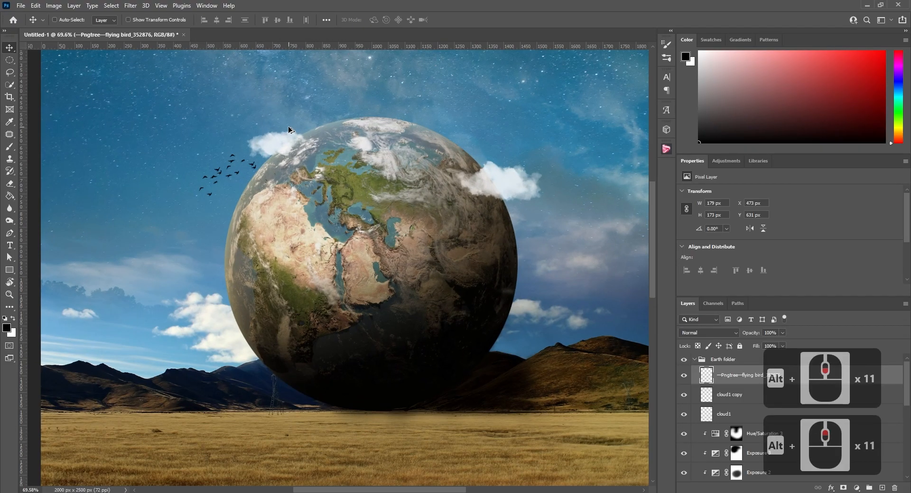
pyautogui.scroll(-5, 290, 133)
pyautogui.scroll(6, 293, 143)
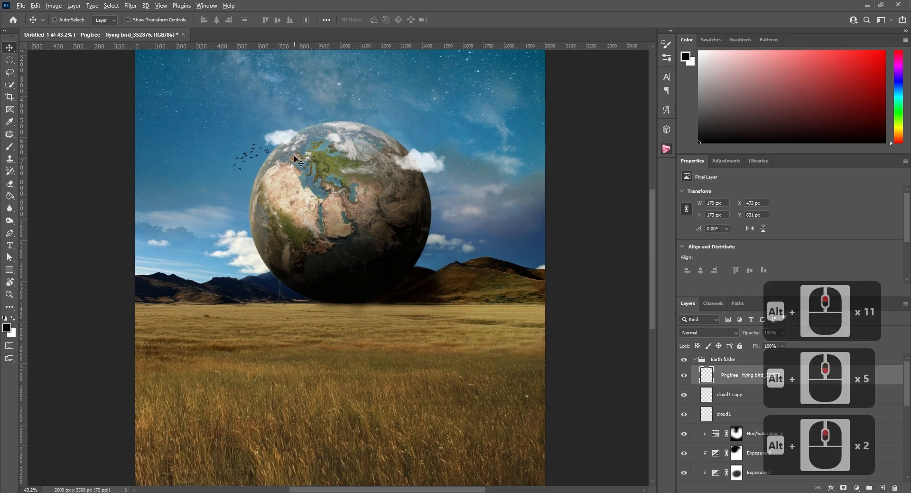
pyautogui.scroll(-5, 297, 159)
pyautogui.scroll(5, 291, 162)
pyautogui.scroll(-4, 263, 180)
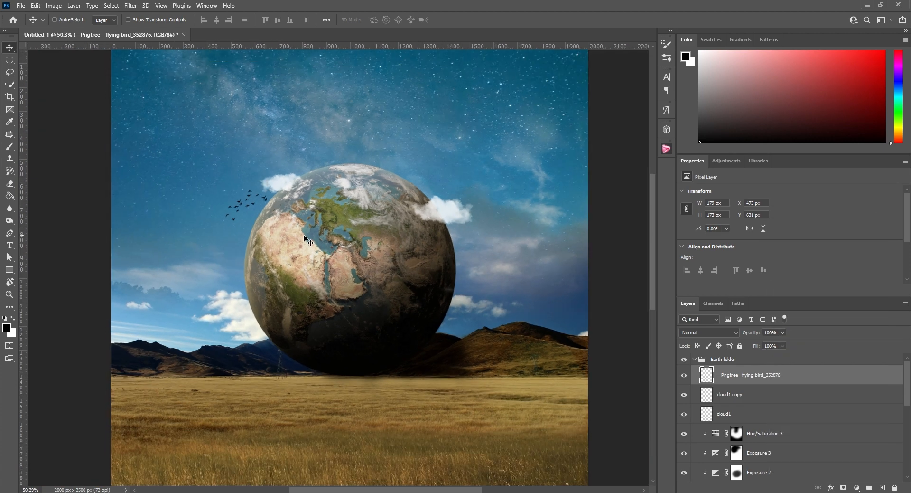
# Scale the flying birds to 67.44%, rotate them -9.13° beside the globe's upper left edge and rename their layer as birds
pyautogui.hotkey('ctrl', 't')
pyautogui.moveTo(265, 186)
pyautogui.mouseDown()
pyautogui.moveTo(252, 199)
pyautogui.moveTo(261, 206)
pyautogui.moveTo(269, 186)
pyautogui.mouseUp()
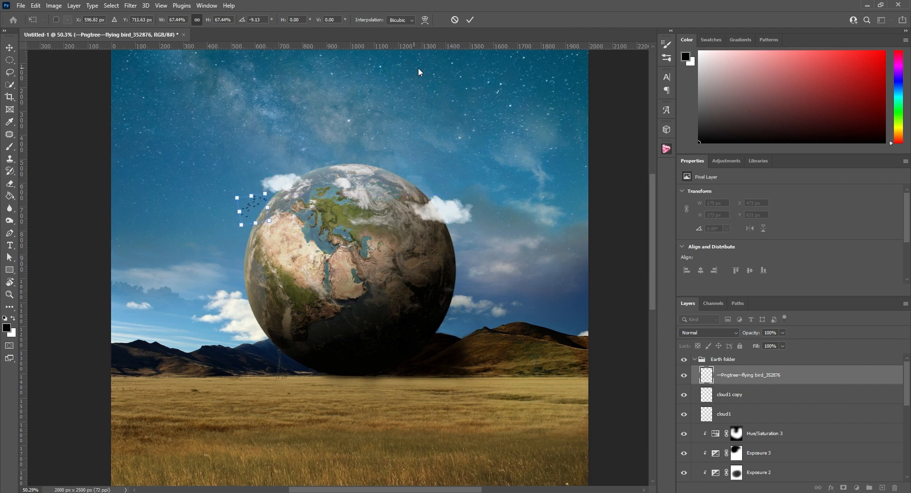
pyautogui.click(469, 20)
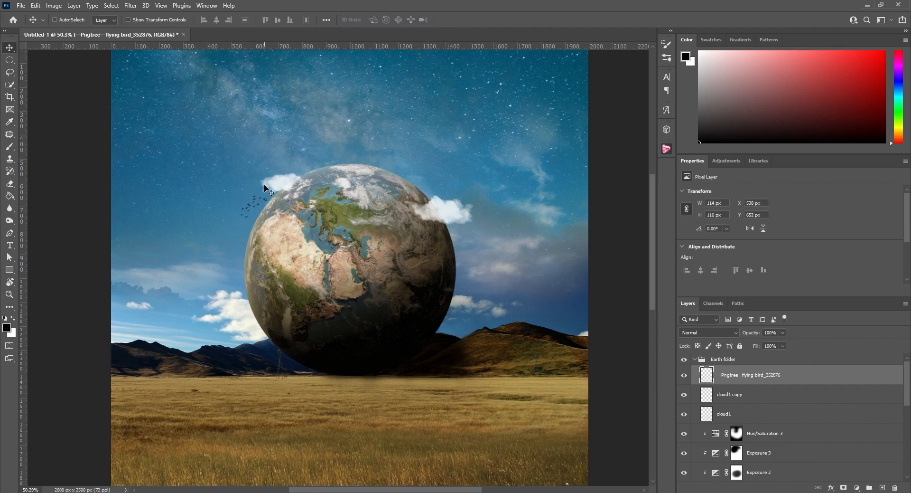
pyautogui.scroll(13, 241, 190)
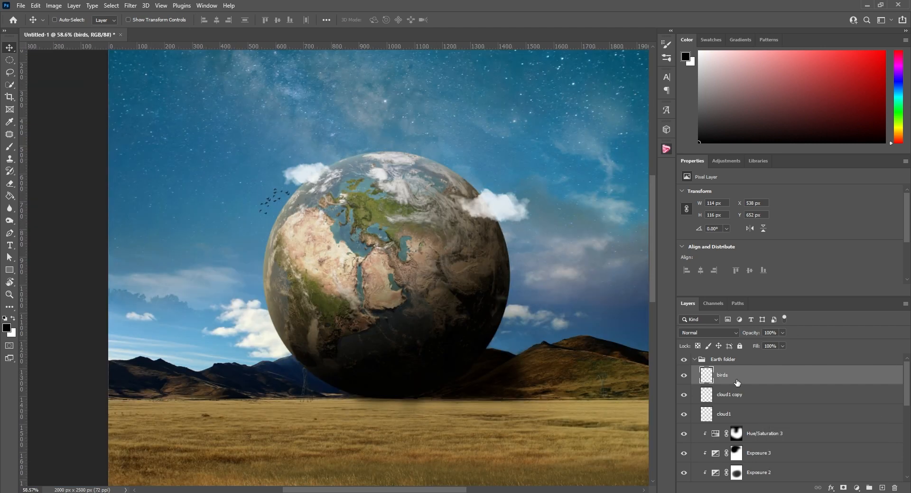
# Add a Levels adjustment clipped to the birds layer with midtones at 0.73 and a raised black output level
pyautogui.click(726, 161)
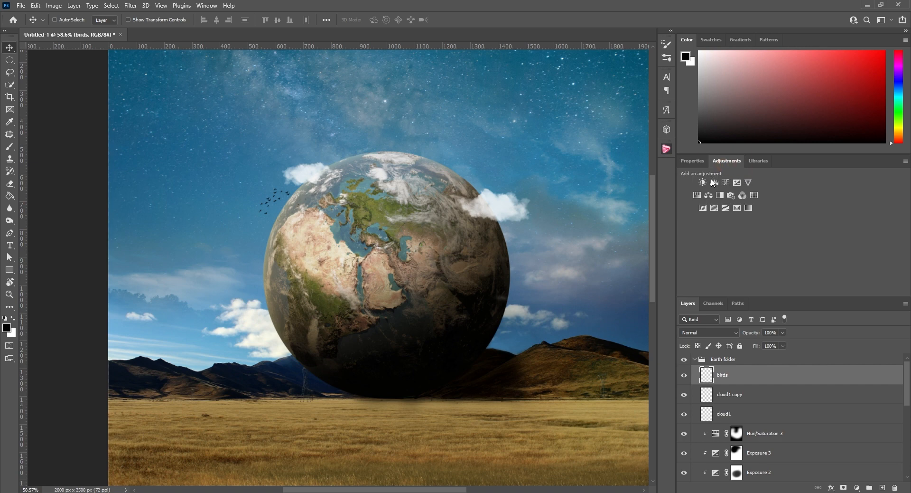
pyautogui.click(712, 183)
pyautogui.rightClick(712, 375)
pyautogui.click(776, 275)
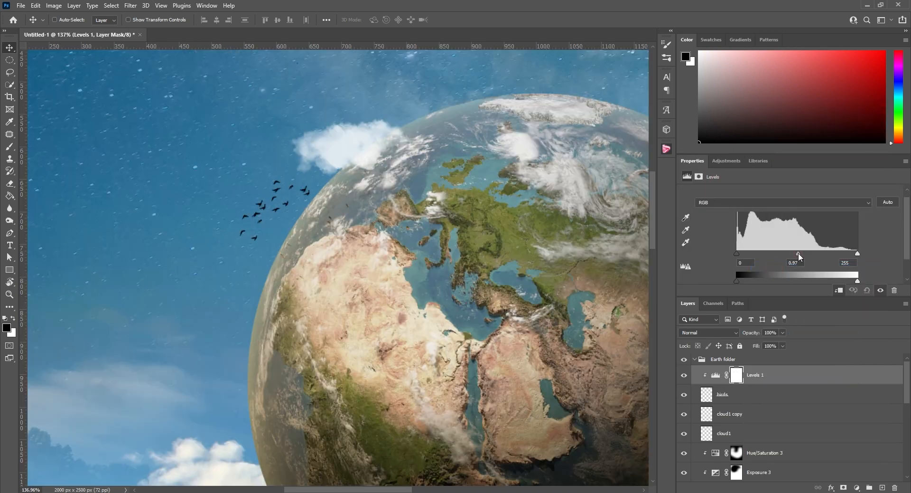
pyautogui.moveTo(799, 253); pyautogui.dragTo(818, 255)
pyautogui.moveTo(764, 279); pyautogui.dragTo(762, 279)
pyautogui.scroll(-5, 311, 242)
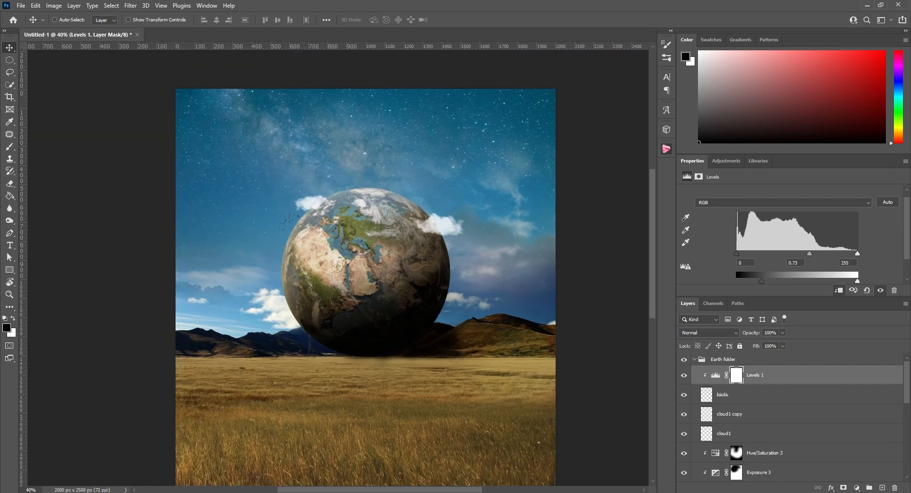
pyautogui.scroll(12, 310, 226)
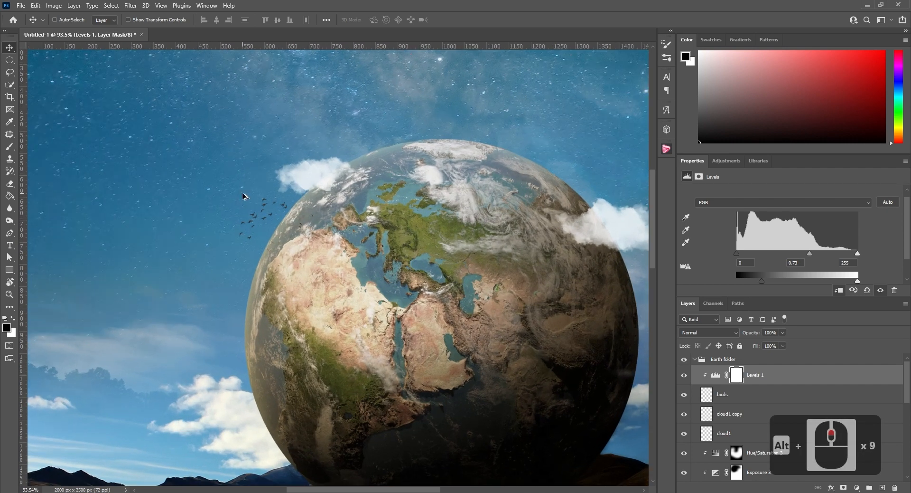
pyautogui.scroll(4, 244, 196)
pyautogui.scroll(-3, 244, 195)
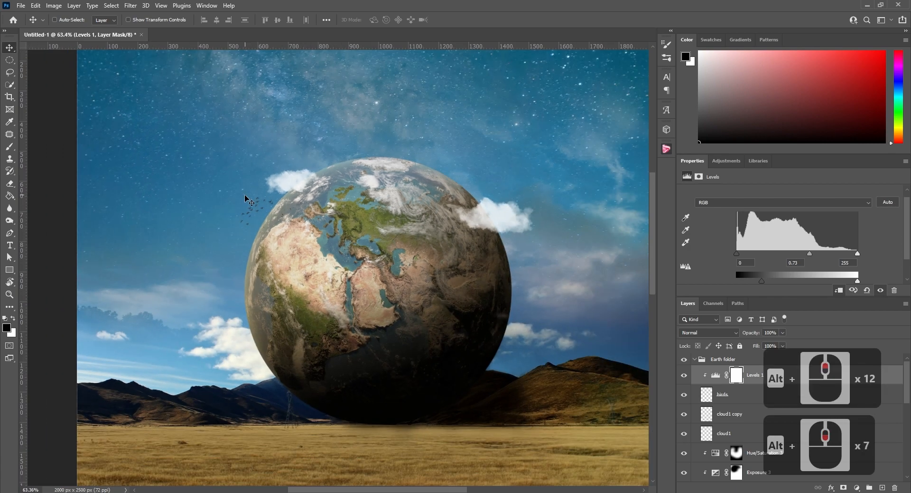
pyautogui.scroll(3, 245, 197)
pyautogui.scroll(-8, 250, 205)
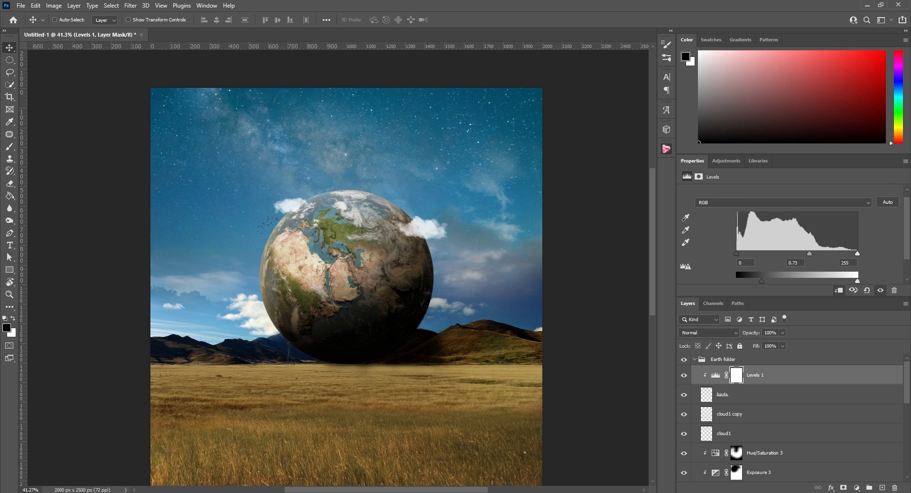
pyautogui.scroll(2, 266, 403)
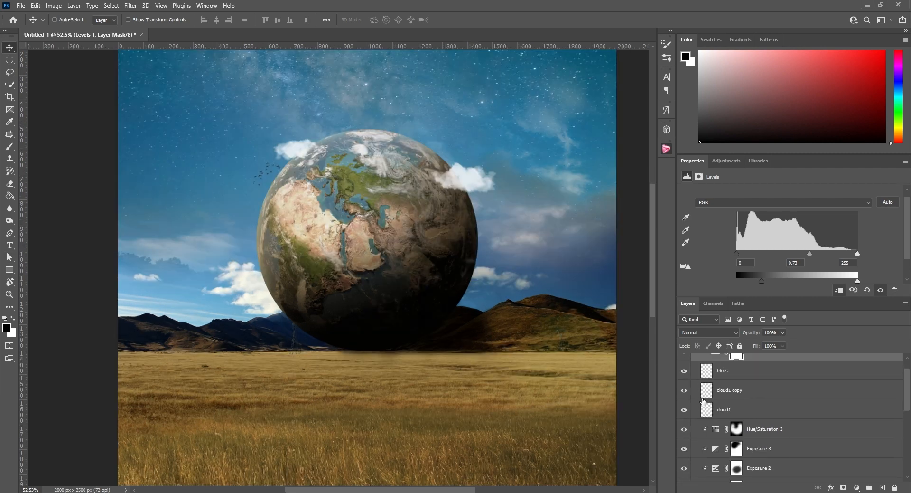
# Add a colorized Hue/Saturation adjustment above Levels 1 with hue 198, saturation 61 and lightness +25
pyautogui.click(726, 160)
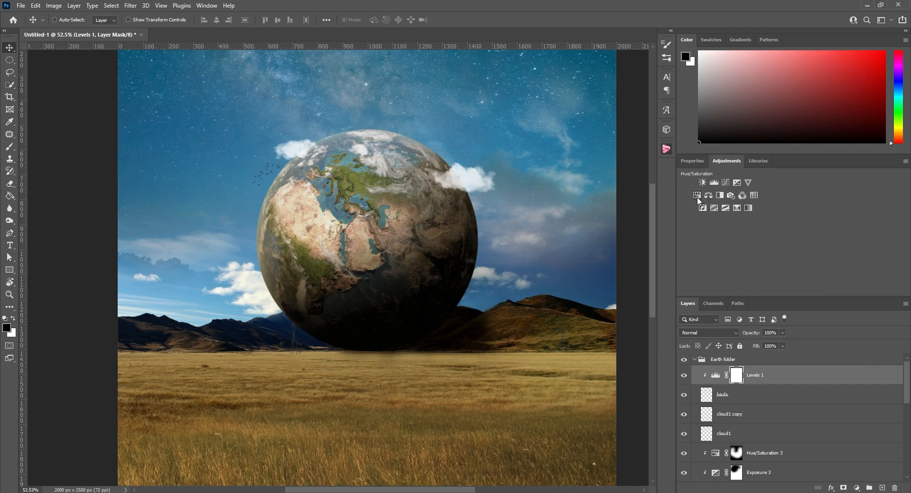
pyautogui.click(697, 197)
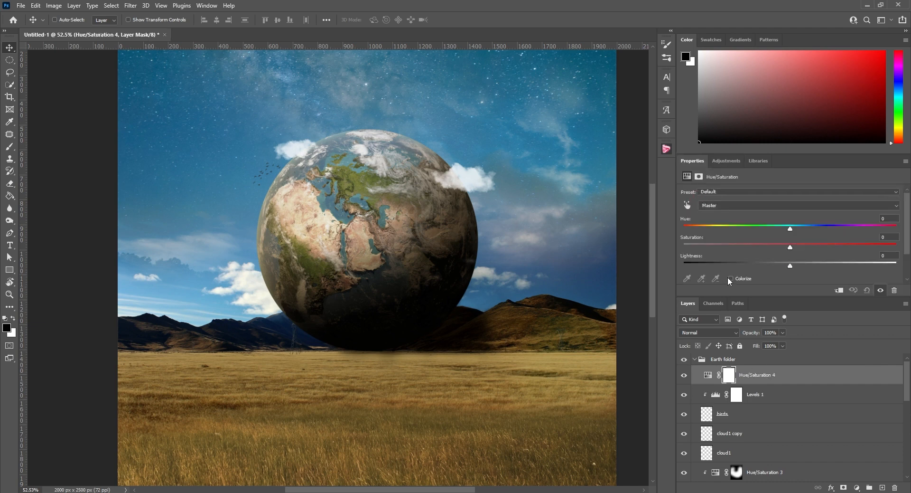
pyautogui.click(731, 278)
pyautogui.moveTo(750, 227); pyautogui.dragTo(790, 227)
pyautogui.moveTo(737, 246); pyautogui.dragTo(802, 229)
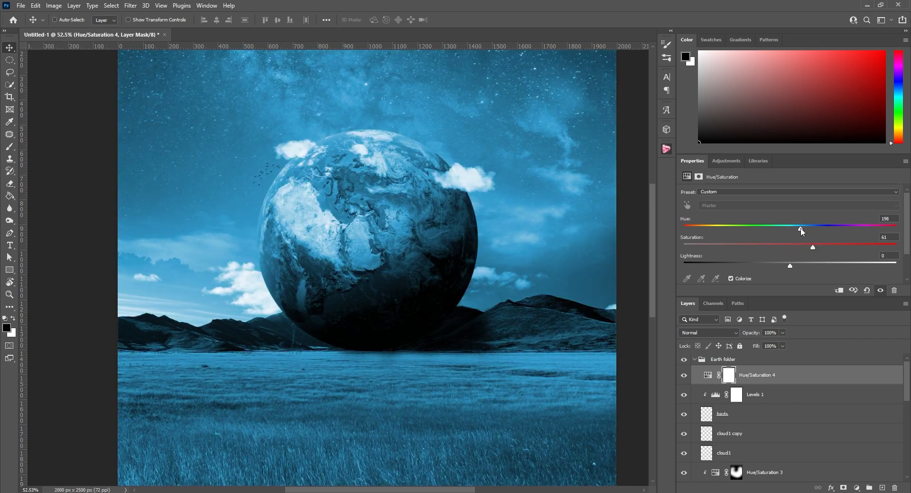
pyautogui.moveTo(790, 265); pyautogui.dragTo(816, 266)
pyautogui.scroll(-4, 700, 332)
# Set the Hue/Saturation 4 layer's blend mode to Screen and select its layer mask
pyautogui.click(700, 331)
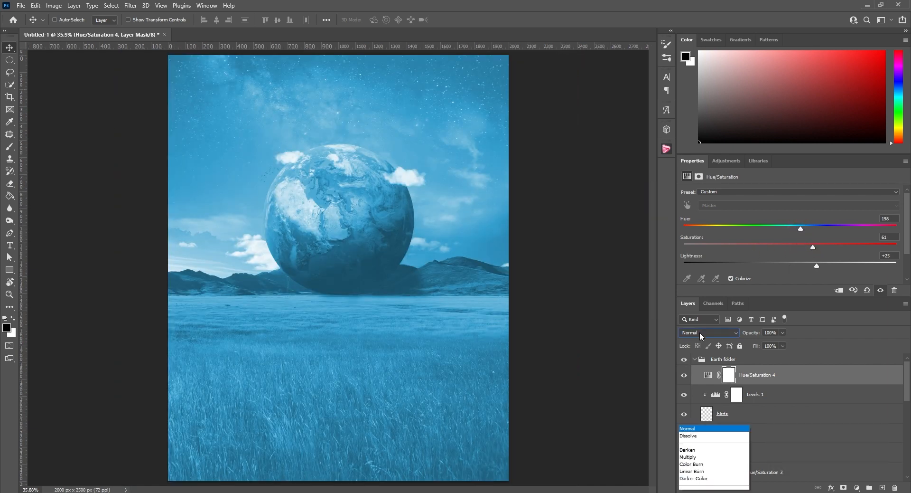
pyautogui.click(687, 334)
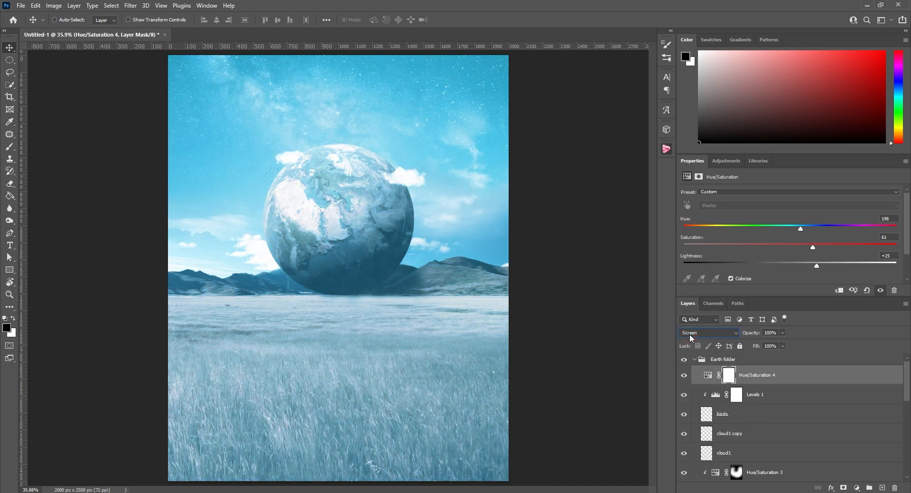
pyautogui.click(727, 378)
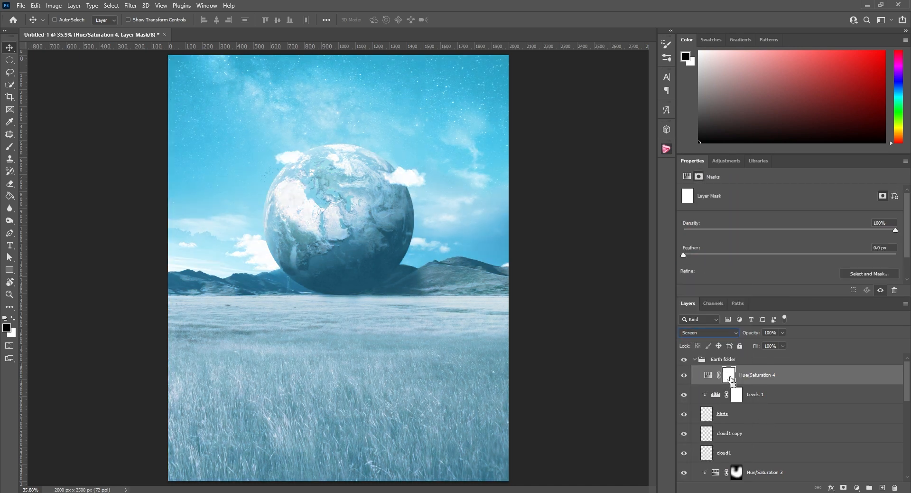
# Invert the Hue/Saturation 4 mask to black and brush white at 50% opacity over the globe with a large soft brush to build a blue glow
pyautogui.hotkey('ctrl', 'i')
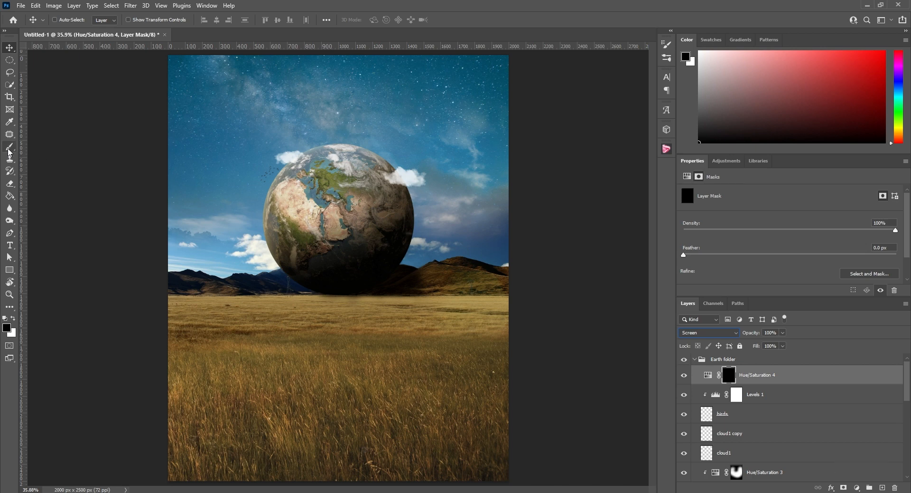
pyautogui.press('b')
pyautogui.moveTo(324, 212); pyautogui.dragTo(395, 209)
pyautogui.press('x')
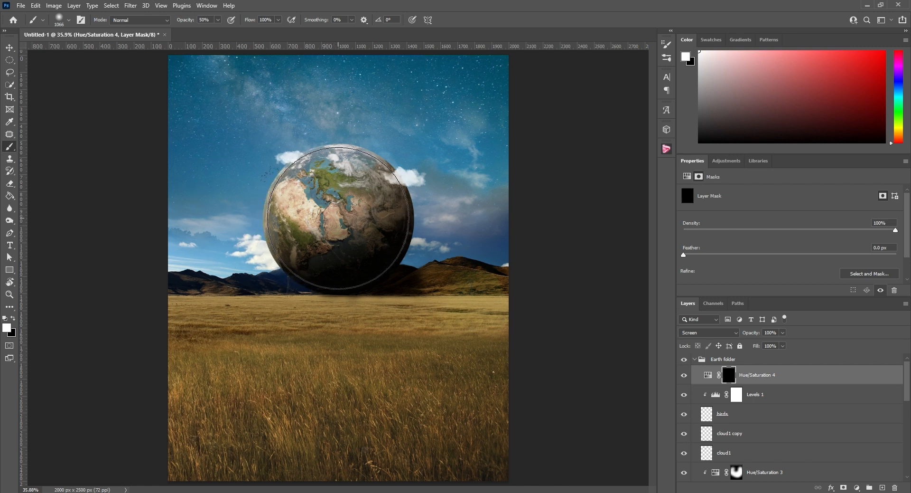
pyautogui.click(332, 218)
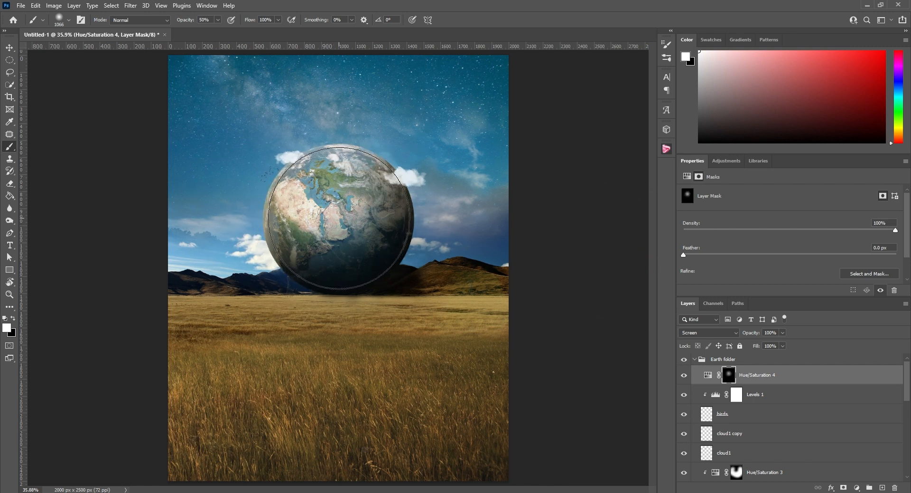
pyautogui.click(358, 217)
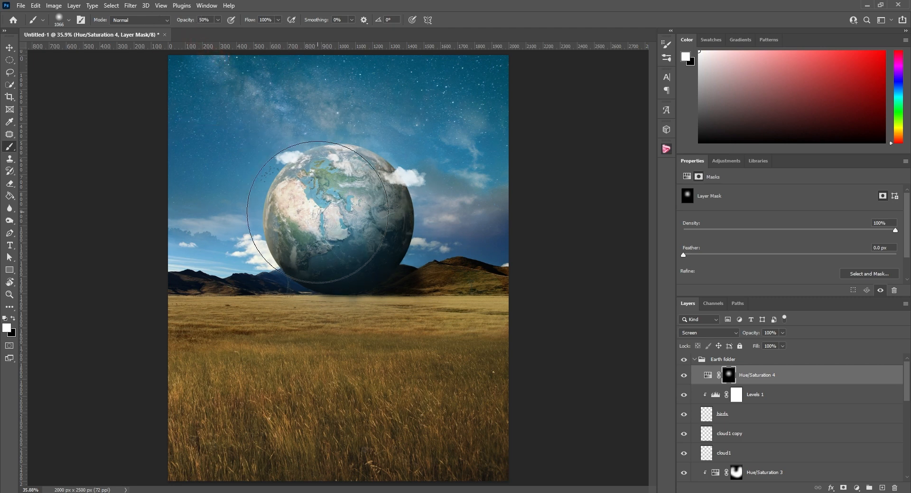
pyautogui.click(338, 219)
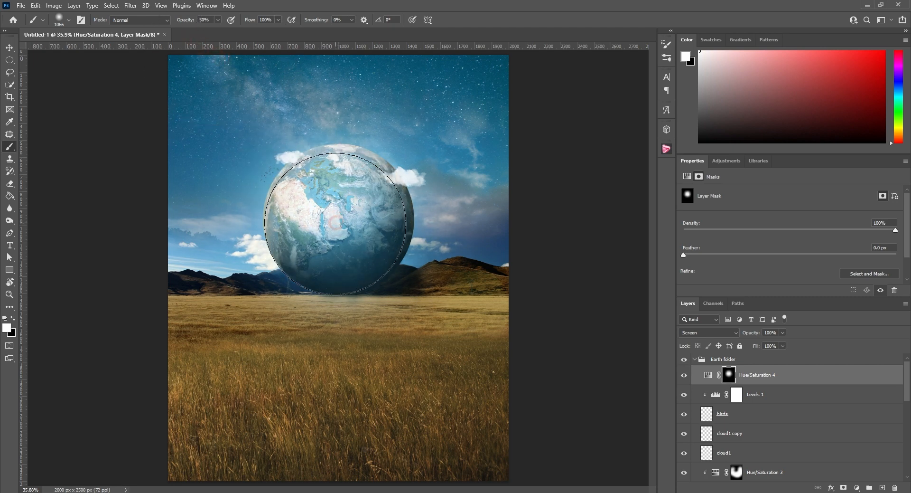
pyautogui.click(342, 220)
pyautogui.scroll(-3, 342, 219)
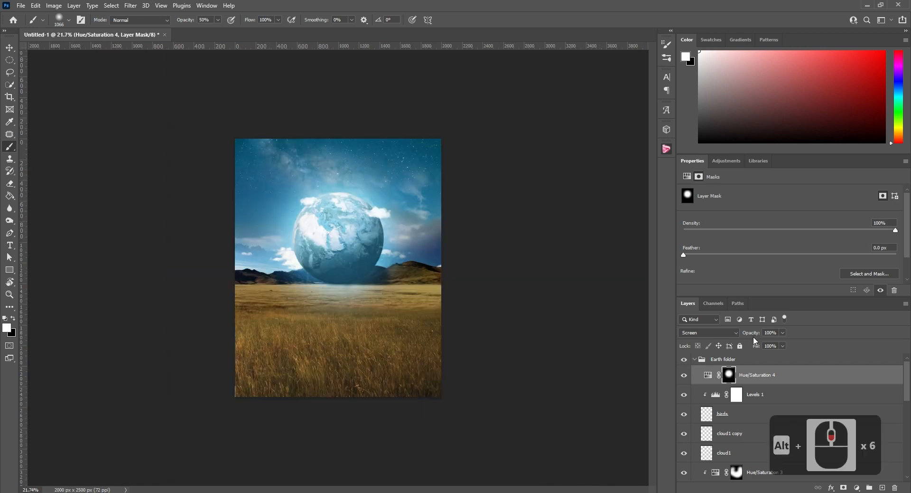
pyautogui.moveTo(753, 335); pyautogui.dragTo(751, 337)
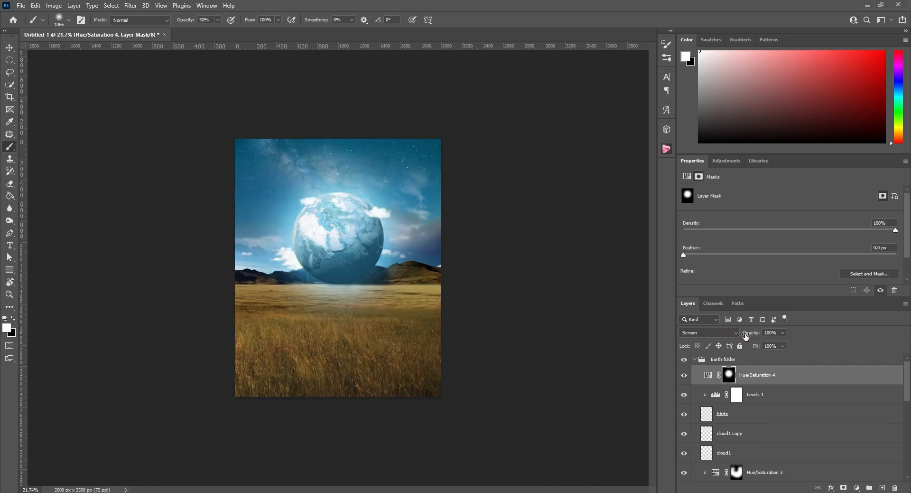
pyautogui.click(708, 376)
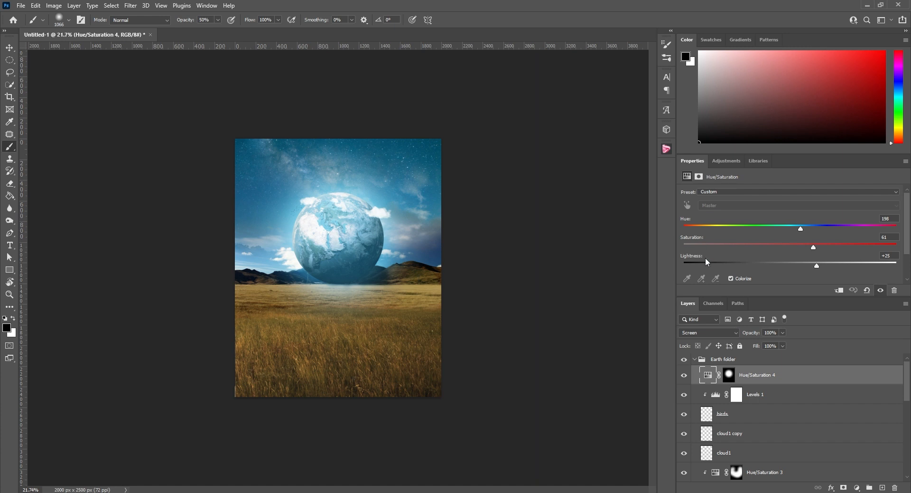
pyautogui.hotkey('ctrl', 'z')
pyautogui.hotkey('ctrl', 'z')
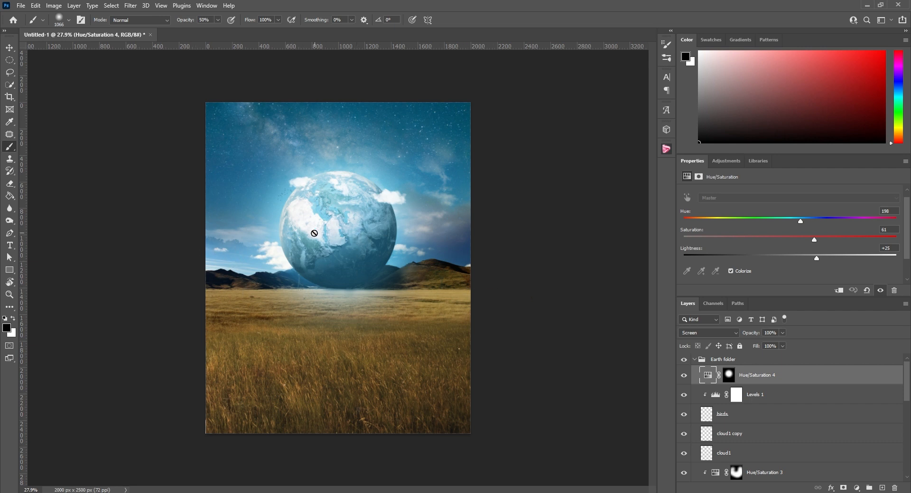
# Add a new layer named Fog above Hue/Saturation 4 and set the foreground color to light grey #dedede
pyautogui.click(883, 488)
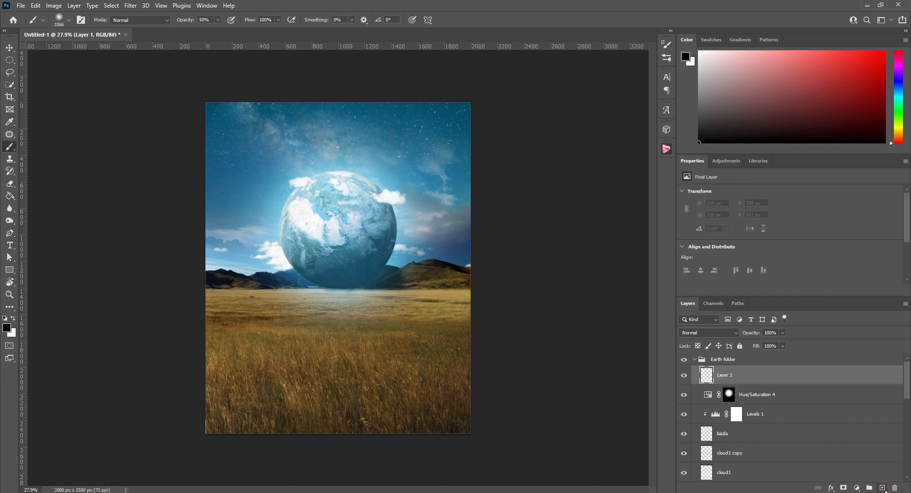
pyautogui.write('Fog')
pyautogui.press('Return')
pyautogui.press('x')
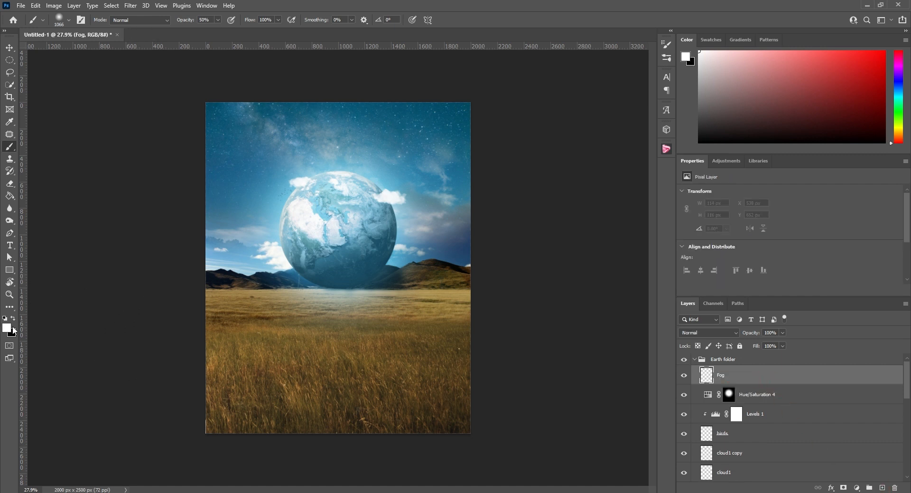
pyautogui.click(8, 327)
pyautogui.click(503, 100)
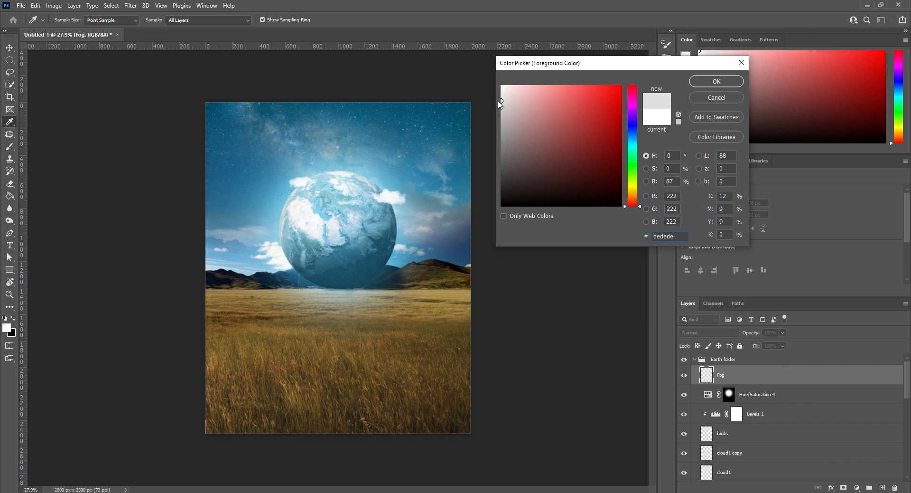
pyautogui.click(697, 83)
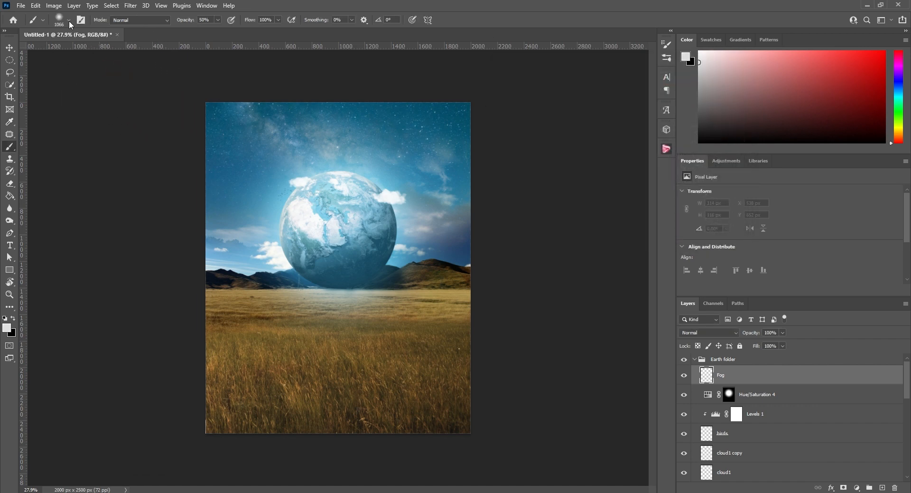
# Paint soft fog over the mountains and the globe's base on the Fog layer with the Fog 3 brush at 53% opacity and 3% flow
pyautogui.click(58, 20)
pyautogui.scroll(-1, 163, 294)
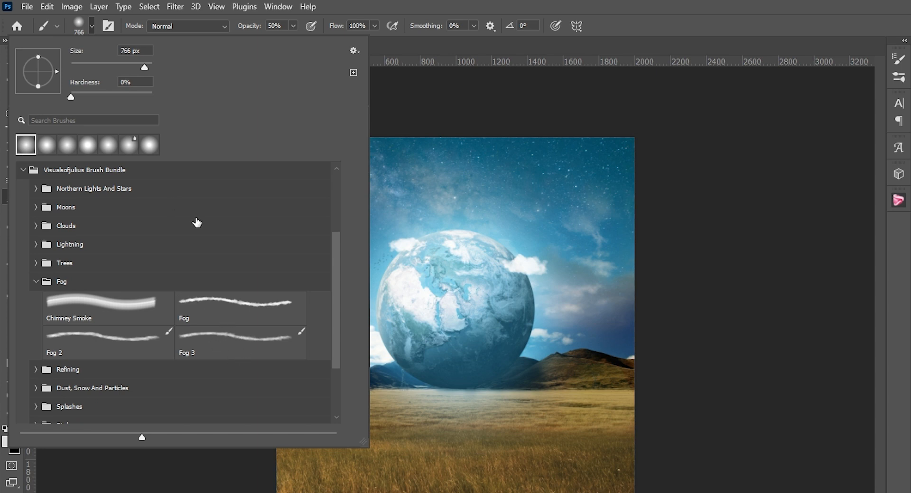
pyautogui.click(215, 343)
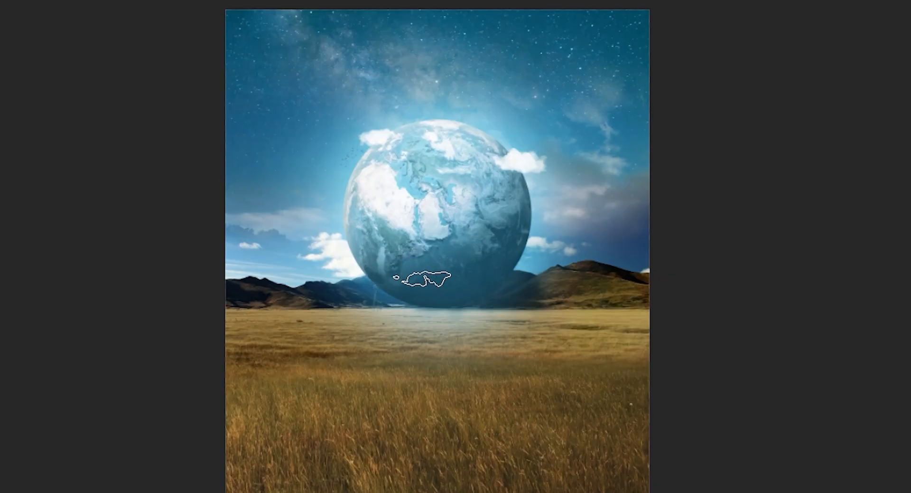
pyautogui.moveTo(418, 289)
pyautogui.mouseDown()
pyautogui.moveTo(274, 297)
pyautogui.moveTo(533, 286)
pyautogui.moveTo(516, 286)
pyautogui.mouseUp()
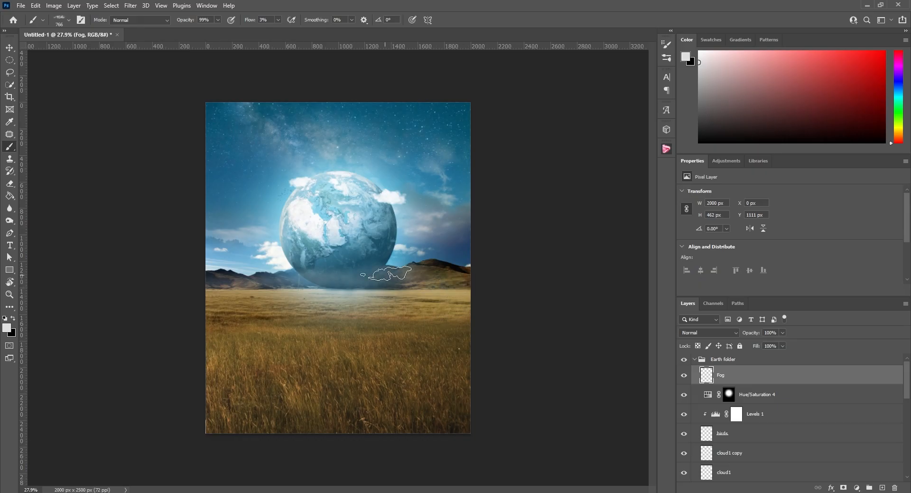
pyautogui.press('5')
pyautogui.press('3')
pyautogui.keyDown('alt'); pyautogui.scroll(3, 375, 284); pyautogui.keyUp('alt')
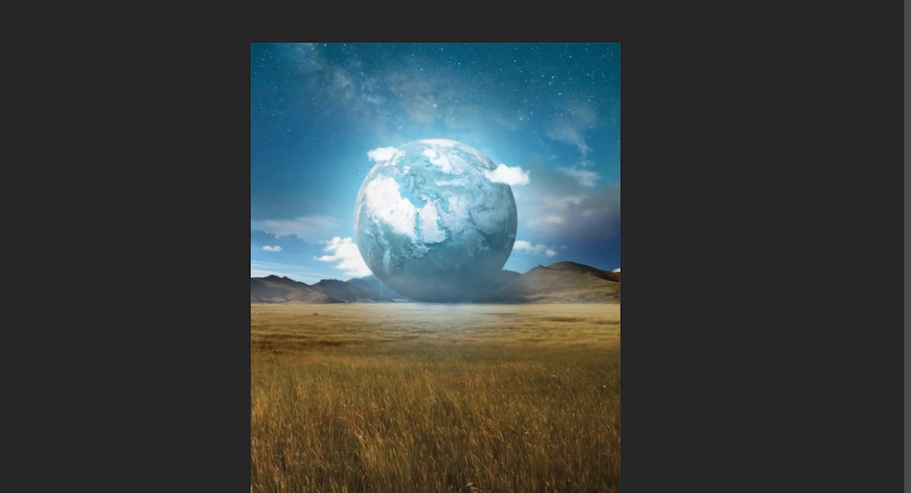
pyautogui.click(910, 417)
pyautogui.click(910, 416)
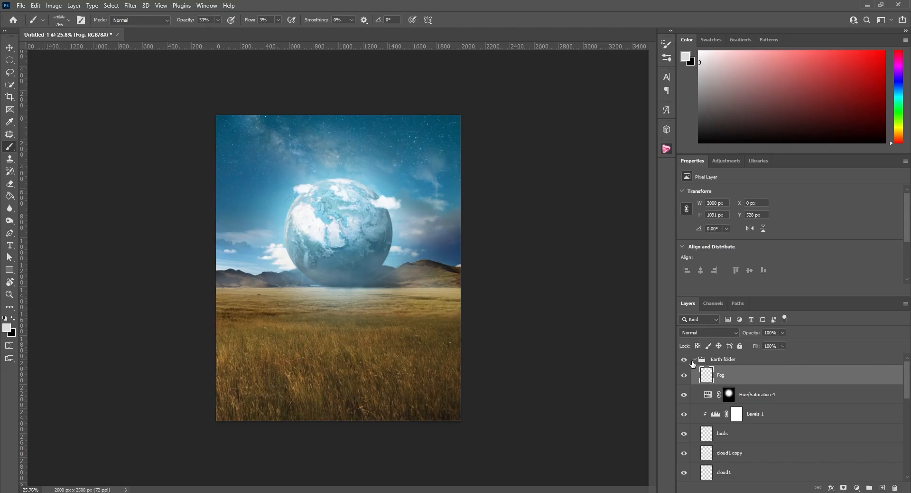
# Collapse the Earth folder and place the courtyard photo with the target mural above it as an embedded smart object
pyautogui.click(694, 359)
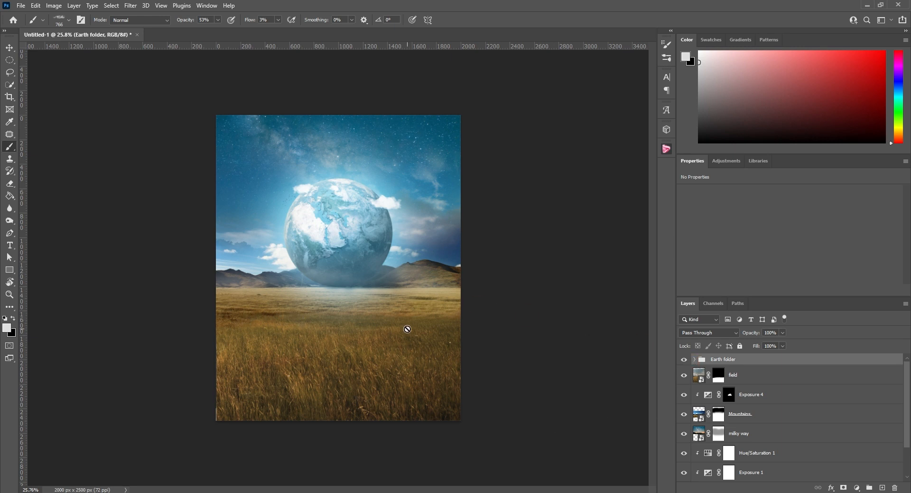
pyautogui.hotkey('ctrl', '+')
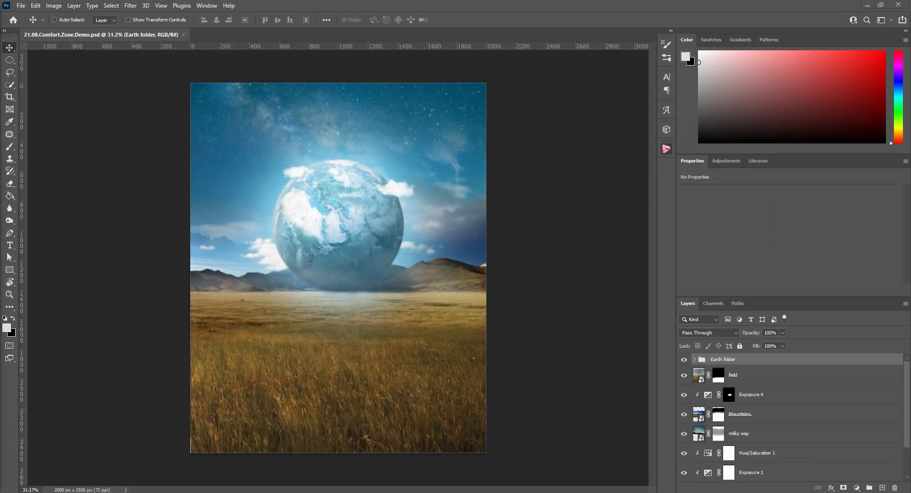
pyautogui.moveTo(1, 266); pyautogui.dragTo(361, 354)
pyautogui.moveTo(175, 42); pyautogui.dragTo(166, 27)
pyautogui.moveTo(312, 174); pyautogui.dragTo(320, 175)
pyautogui.click(470, 20)
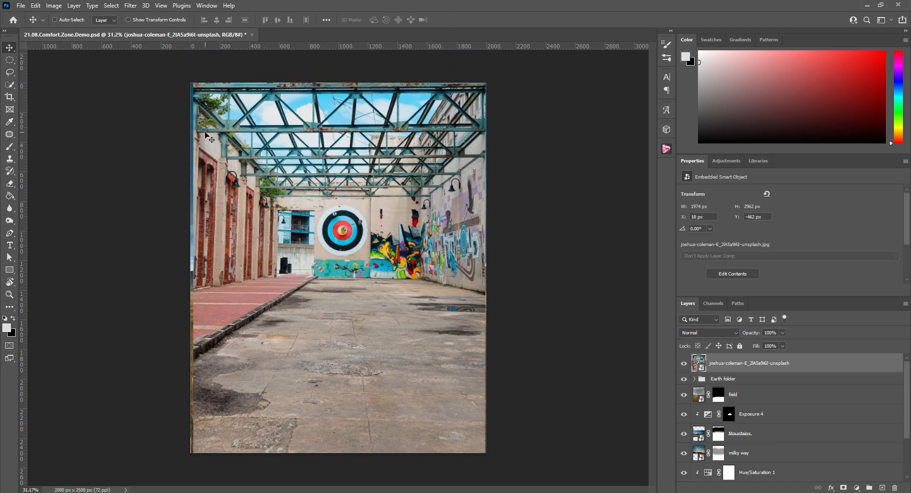
# Scale the courtyard photo to 2024 by 2995 px and rotate it -0.98° to straighten its concrete floor
pyautogui.hotkey('ctrl', 't')
pyautogui.moveTo(534, 460); pyautogui.dragTo(540, 456)
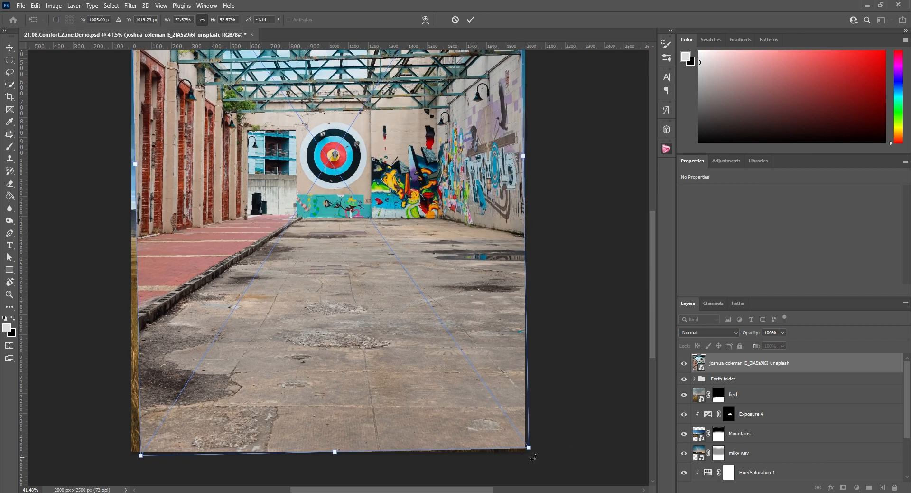
pyautogui.press('Return')
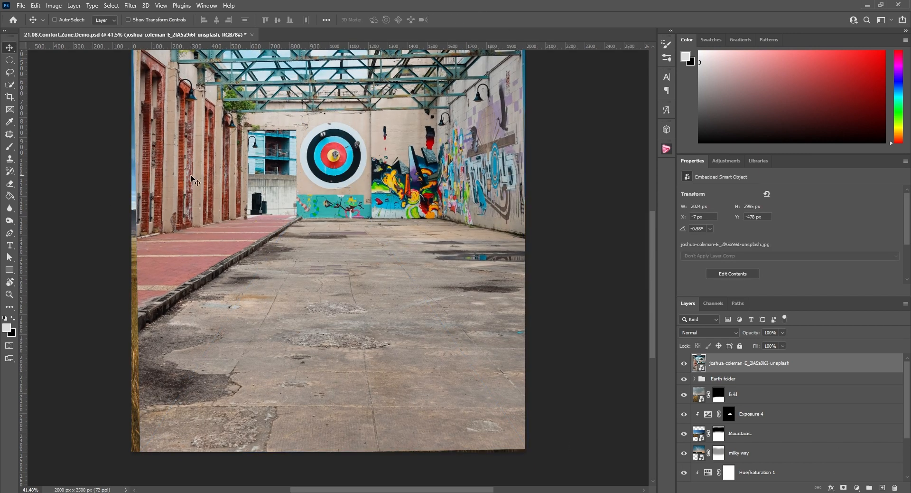
# Draw a four-corner Pen path around a patch of the concrete floor and apply it as the photo's vector mask
pyautogui.click(11, 234)
pyautogui.click(269, 301)
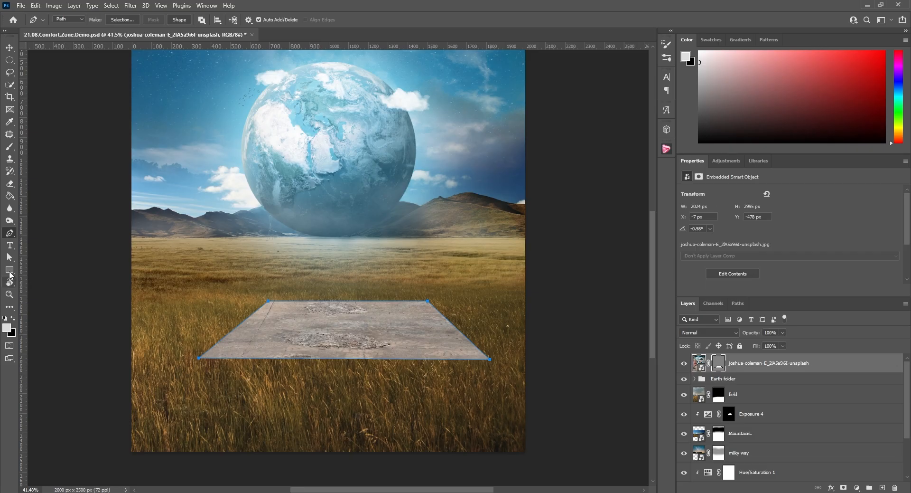
# Fine-tune the vector mask's corner anchor points, then rename the layer as ground and group it in a folder named ground folder
pyautogui.click(16, 437)
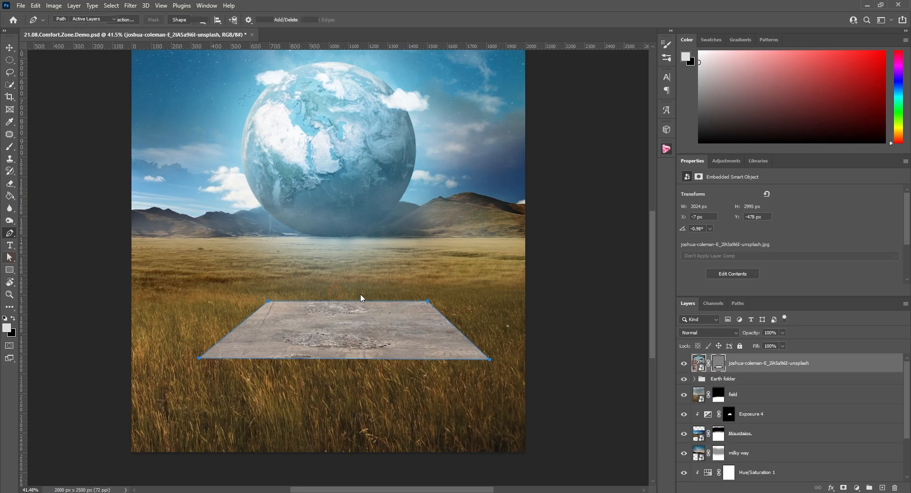
pyautogui.click(430, 302)
pyautogui.scroll(10, 293, 336)
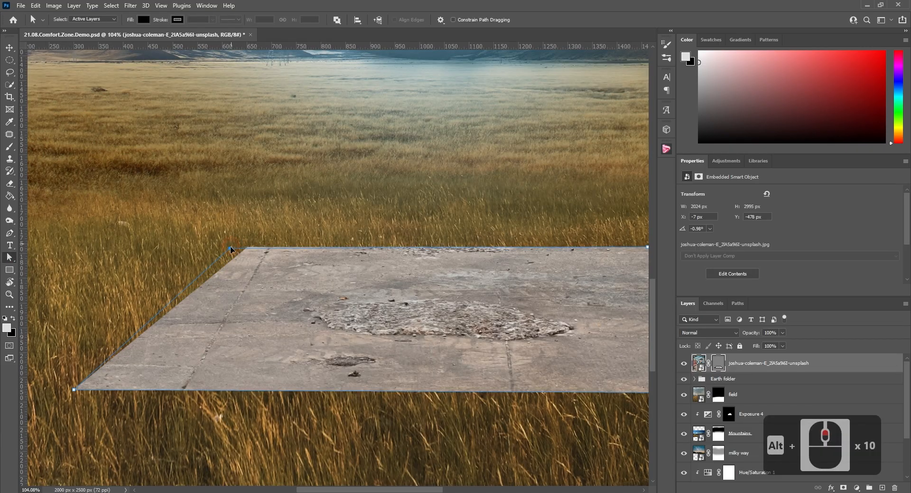
pyautogui.moveTo(230, 248); pyautogui.dragTo(231, 248)
pyautogui.keyDown('shift'); pyautogui.click(74, 390); pyautogui.keyUp('shift')
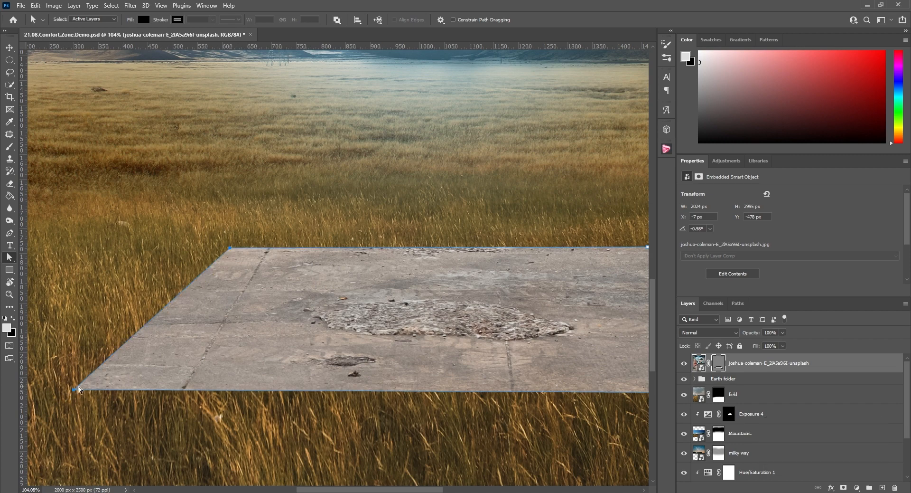
pyautogui.moveTo(79, 389); pyautogui.dragTo(104, 388)
pyautogui.scroll(-6, 104, 388)
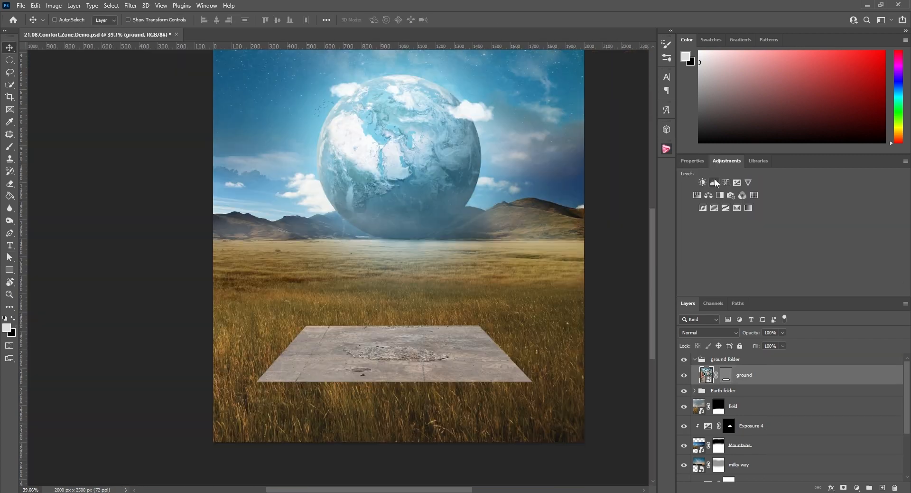
# Add a Brightness/Contrast adjustment clipped to the ground layer with brightness 15 and contrast 22
pyautogui.click(702, 182)
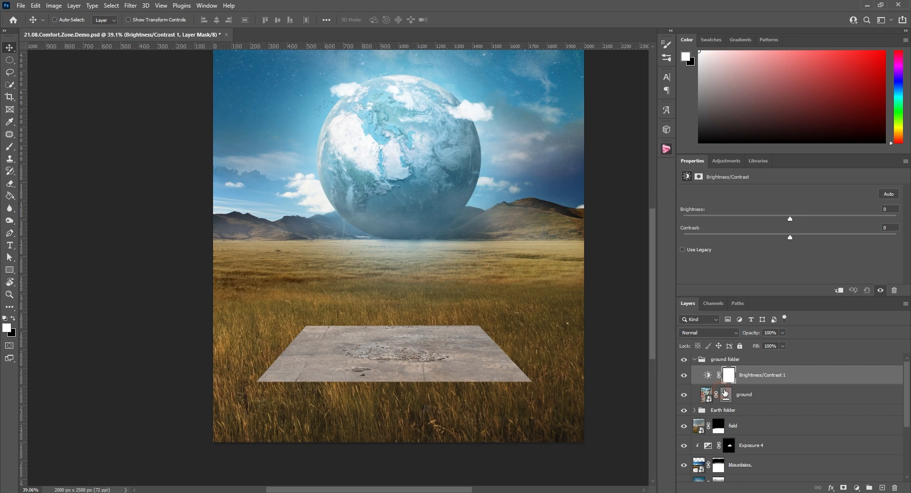
pyautogui.rightClick(753, 378)
pyautogui.click(786, 274)
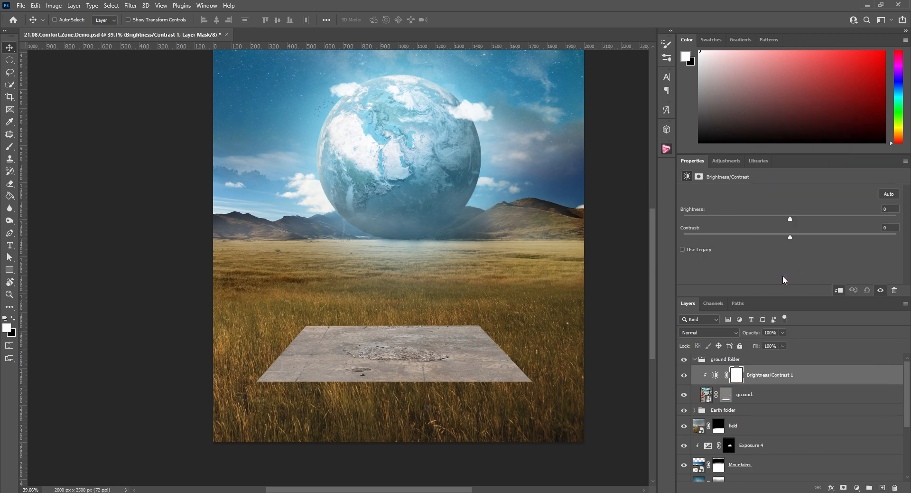
pyautogui.moveTo(797, 236); pyautogui.dragTo(814, 236)
pyautogui.moveTo(791, 218); pyautogui.dragTo(799, 219)
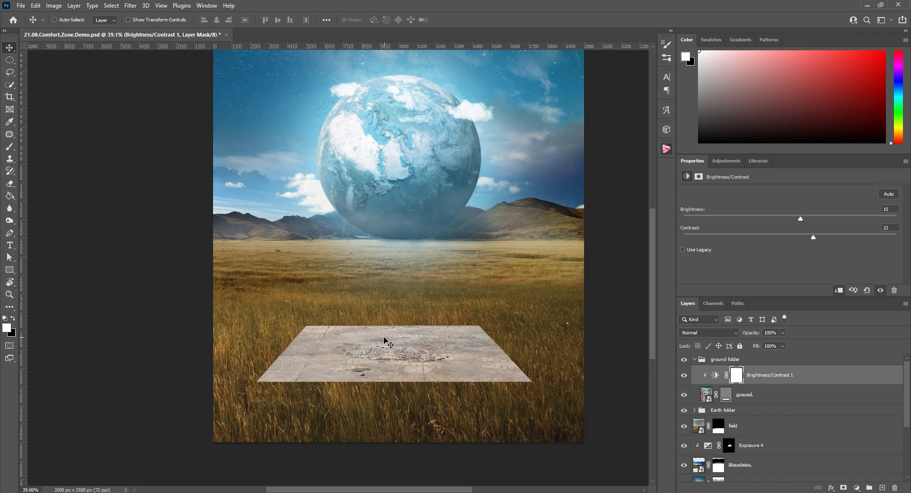
# Add a clipped Exposure adjustment above Brightness/Contrast 1 with exposure about -1.4, offset -0.0768 and gamma 0.86, and select its mask
pyautogui.click(731, 161)
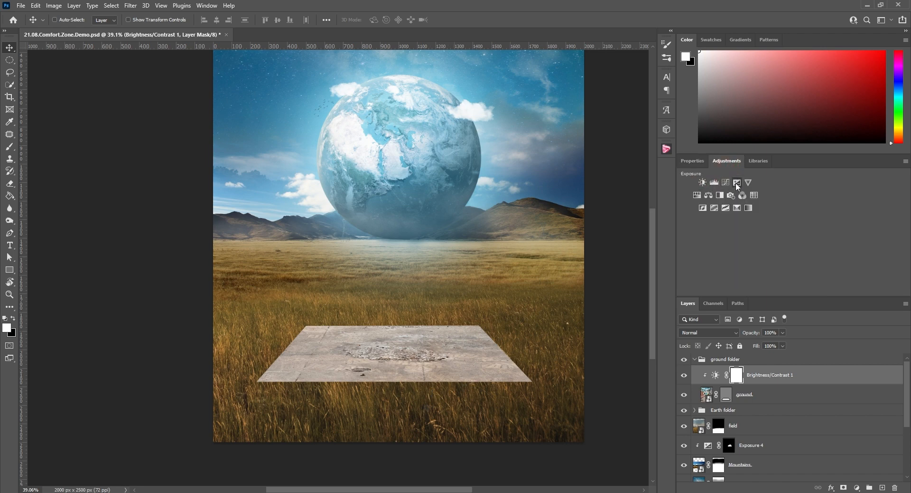
pyautogui.click(736, 183)
pyautogui.rightClick(769, 375)
pyautogui.click(801, 275)
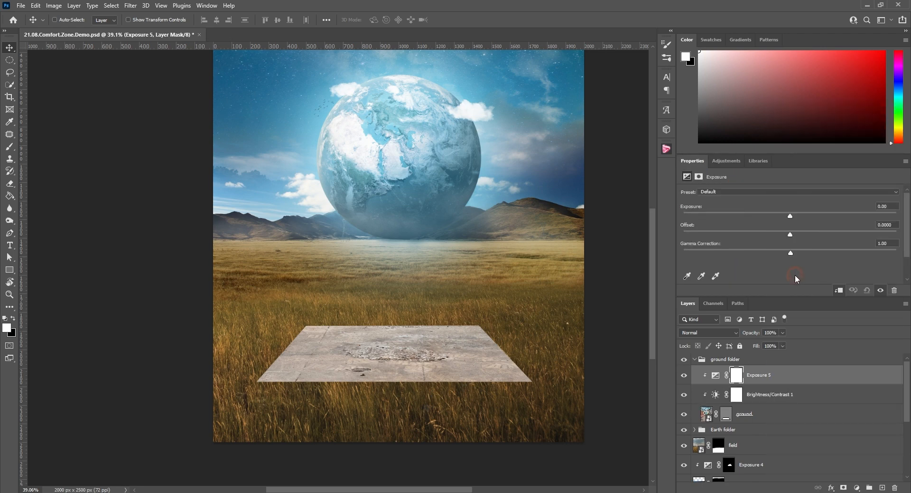
pyautogui.moveTo(790, 213); pyautogui.dragTo(772, 236)
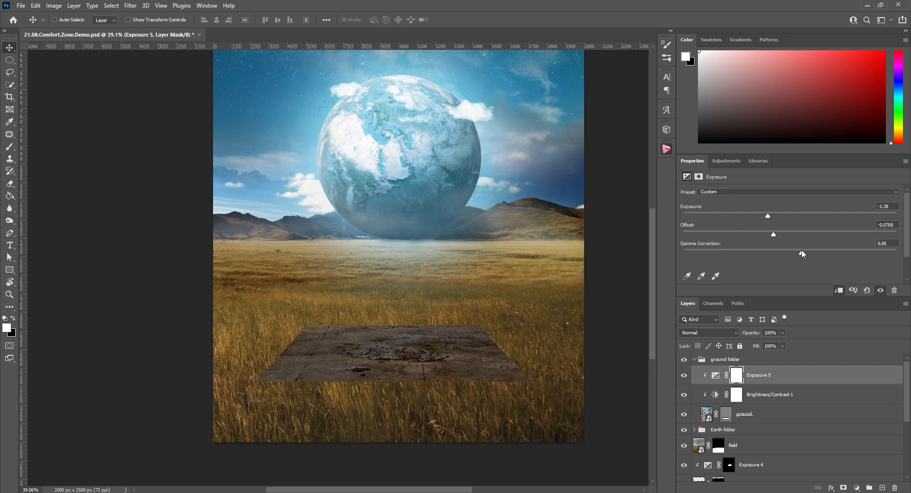
pyautogui.moveTo(768, 215); pyautogui.dragTo(766, 215)
pyautogui.click(736, 378)
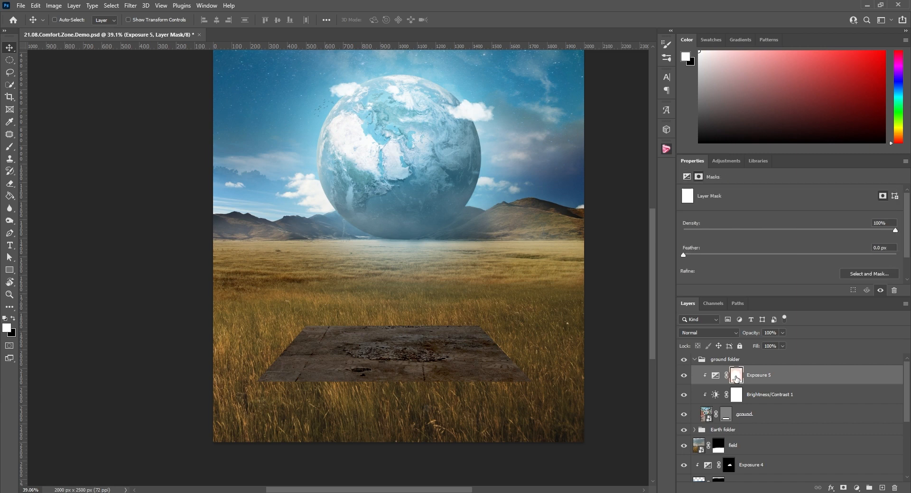
# Invert the Exposure 5 mask to black and choose the Fog 3 brush at 100% opacity
pyautogui.hotkey('ctrl', 'i')
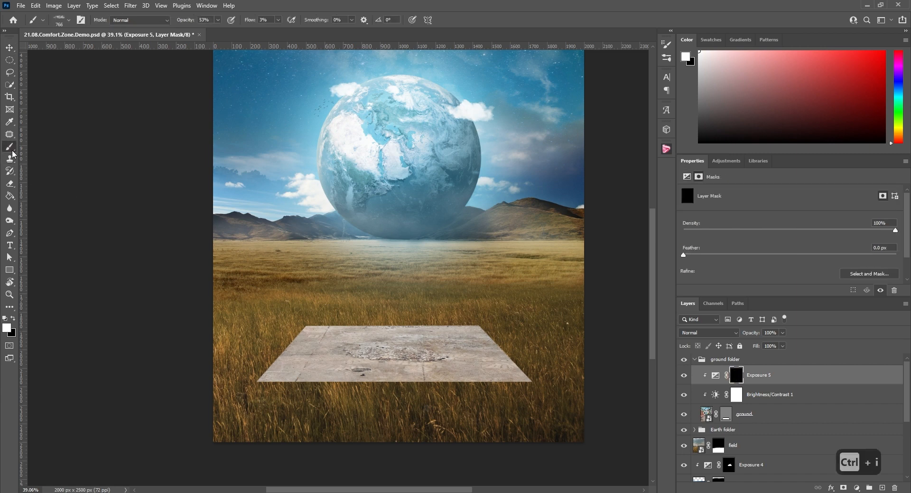
pyautogui.click(10, 147)
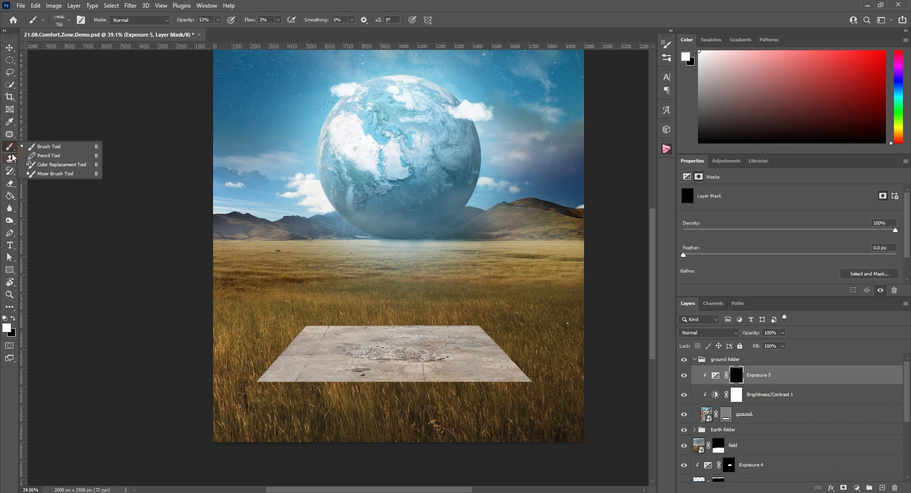
pyautogui.click(69, 22)
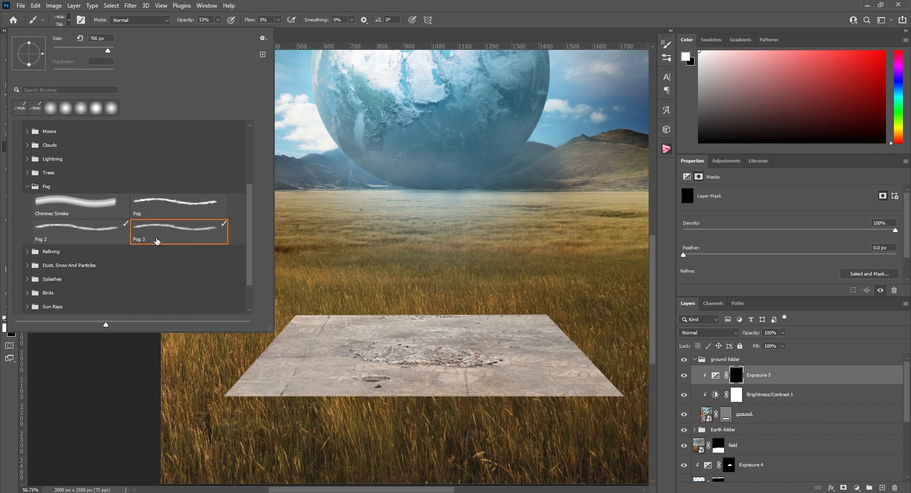
pyautogui.click(146, 240)
pyautogui.press('9')
pyautogui.press('9')
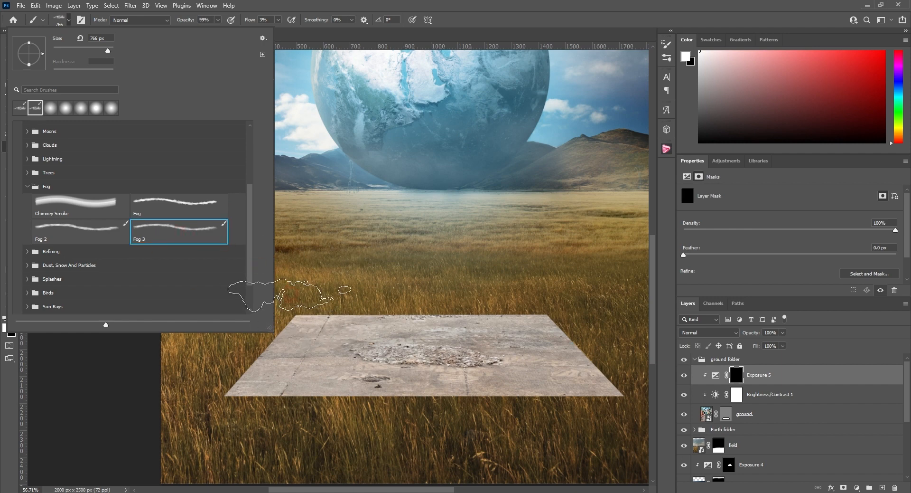
pyautogui.click(181, 23)
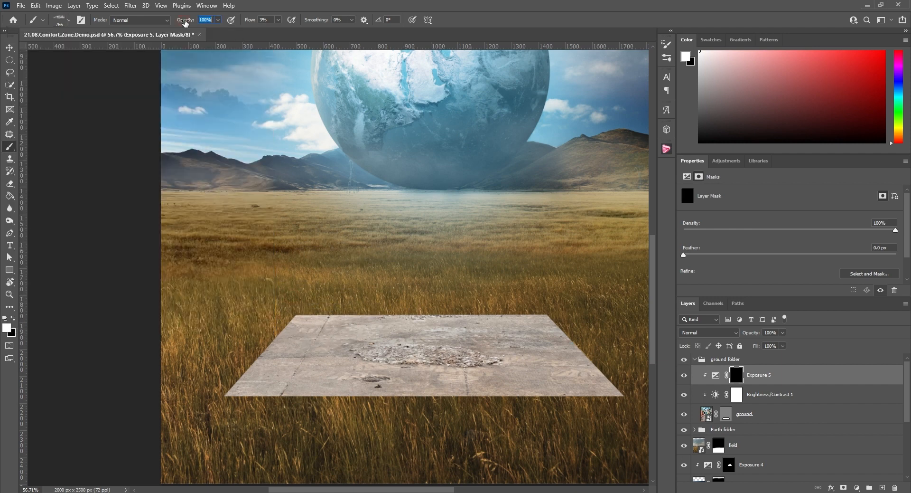
pyautogui.press('0')
# With a 111 px brush at 100% flow, paint white on the Exposure 5 mask along the slab's left edge
pyautogui.keyDown('alt'); pyautogui.scroll(6, 258, 338); pyautogui.keyUp('alt')
pyautogui.keyDown('alt'); pyautogui.scroll(4, 258, 339); pyautogui.keyUp('alt')
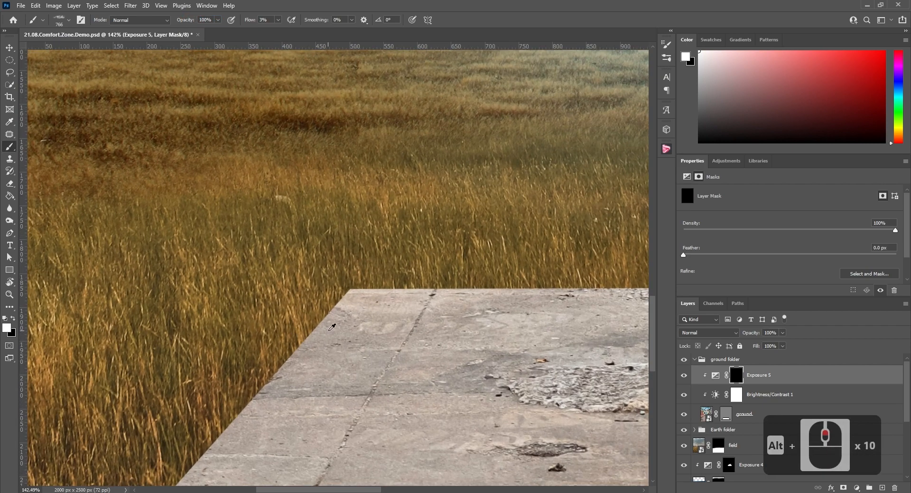
pyautogui.keyDown('alt'); pyautogui.moveTo(349, 302); pyautogui.dragTo(127, 312); pyautogui.keyUp('alt')
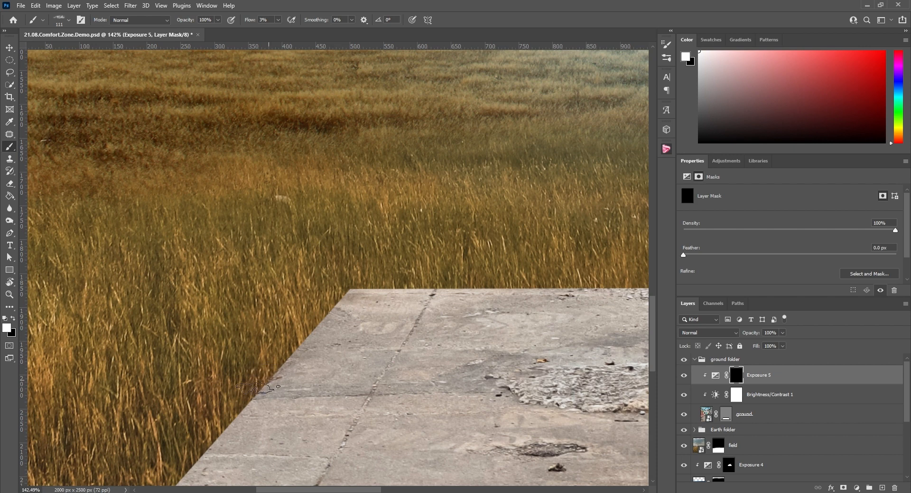
pyautogui.scroll(-1, 292, 330)
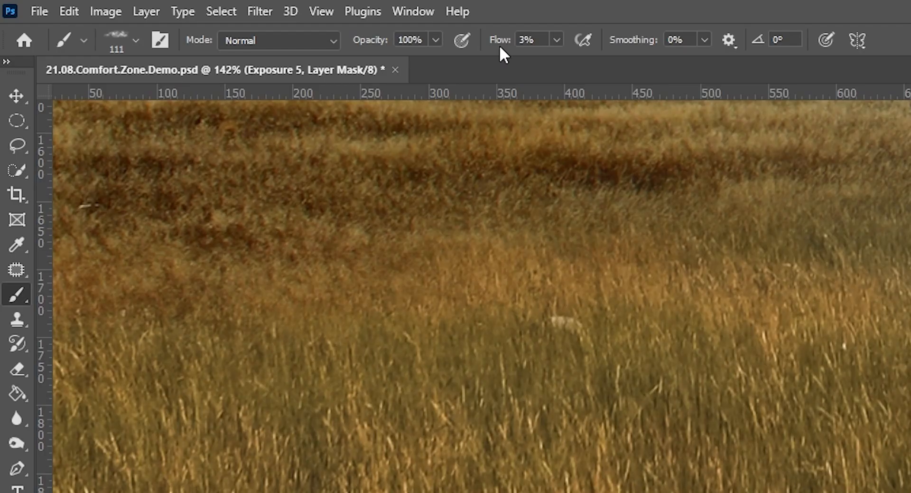
pyautogui.moveTo(250, 21); pyautogui.dragTo(252, 23)
pyautogui.moveTo(502, 45); pyautogui.dragTo(596, 45)
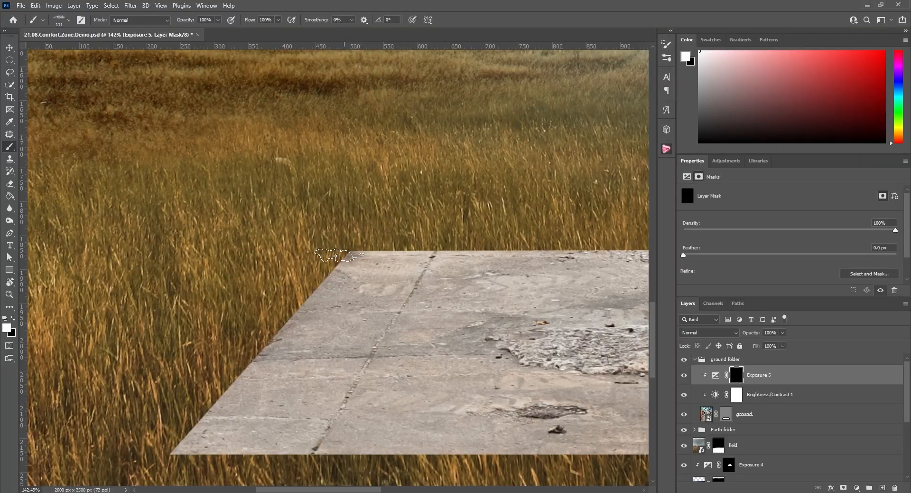
pyautogui.moveTo(337, 255)
pyautogui.mouseDown()
pyautogui.moveTo(280, 304)
pyautogui.moveTo(196, 432)
pyautogui.mouseUp()
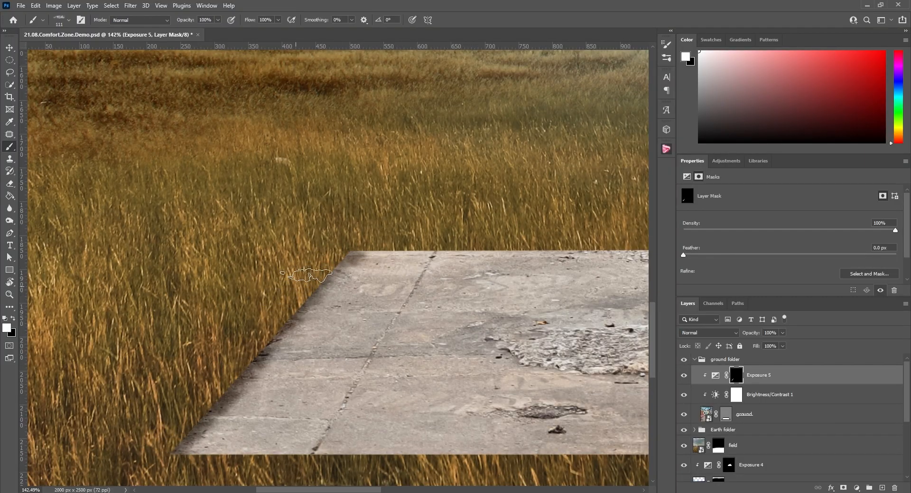
pyautogui.moveTo(313, 281); pyautogui.dragTo(334, 265)
# Continue painting white on the Exposure 5 mask along the slab's back and right edges to darken them
pyautogui.scroll(-6, 186, 441)
pyautogui.scroll(2, 402, 320)
pyautogui.moveTo(402, 319)
pyautogui.mouseDown()
pyautogui.moveTo(517, 319)
pyautogui.moveTo(186, 325)
pyautogui.mouseUp()
pyautogui.scroll(-6, 592, 340)
pyautogui.scroll(6, 592, 340)
pyautogui.moveTo(593, 340); pyautogui.dragTo(339, 299)
pyautogui.moveTo(373, 301)
pyautogui.mouseDown()
pyautogui.moveTo(507, 474)
pyautogui.moveTo(379, 303)
pyautogui.mouseUp()
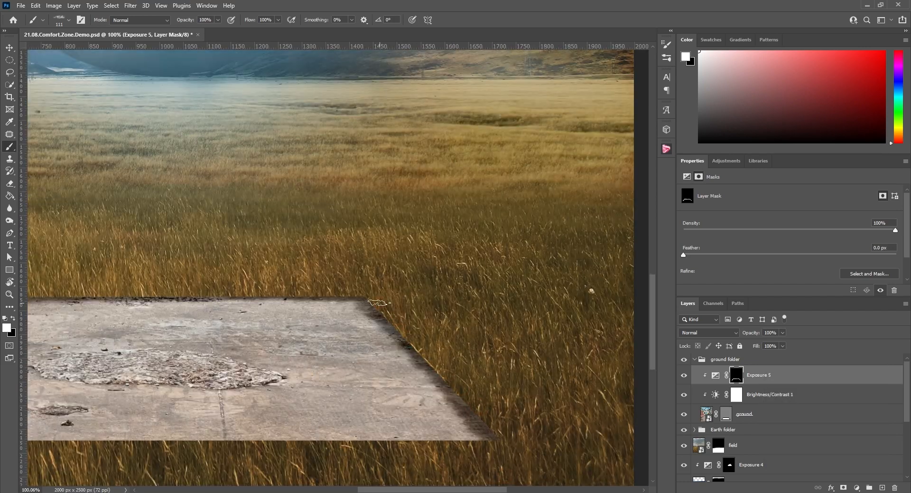
# Finish the front-edge shading on the Exposure 5 mask, undo the last stroke, and set the adjustment's exposure to -1.68
pyautogui.scroll(-6, 379, 302)
pyautogui.scroll(6, 109, 280)
pyautogui.scroll(-6, 536, 190)
pyautogui.scroll(6, 346, 233)
pyautogui.scroll(-6, 346, 233)
pyautogui.hotkey('ctrl', 'z')
pyautogui.scroll(-9, 284, 391)
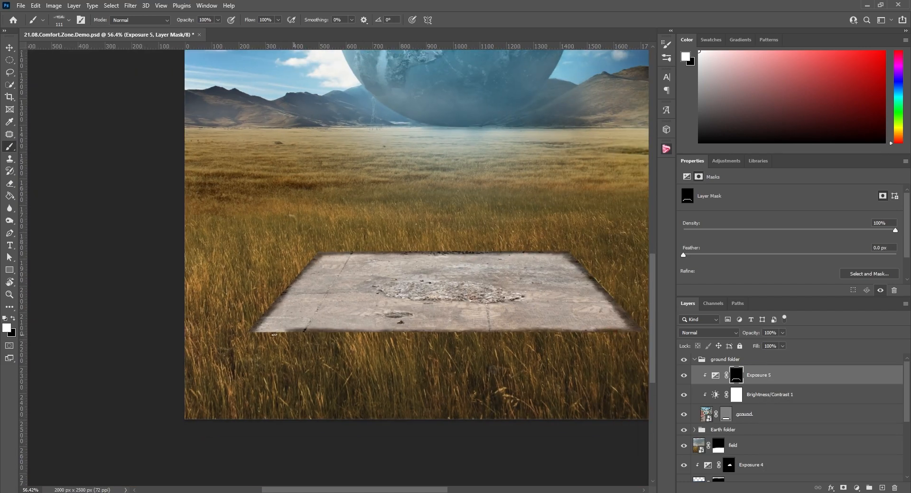
pyautogui.scroll(3, 284, 394)
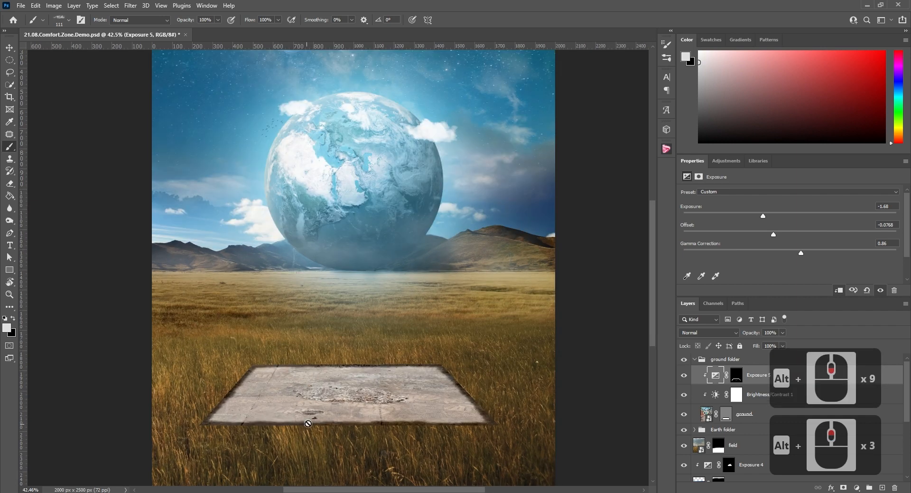
pyautogui.scroll(-3, 261, 408)
pyautogui.scroll(1, 275, 408)
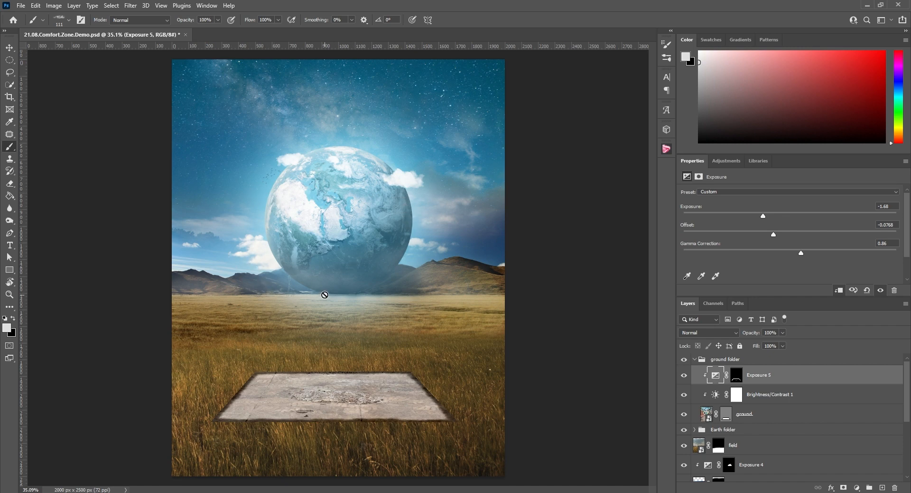
# Add a Hue/Saturation adjustment clipped above Exposure 5, colorized with hue 204 and saturation 46
pyautogui.click(726, 161)
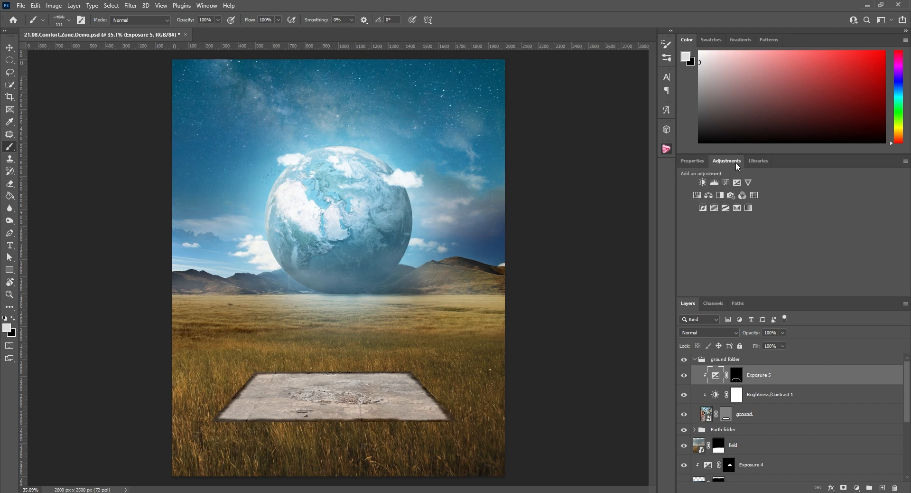
pyautogui.click(697, 195)
pyautogui.rightClick(748, 375)
pyautogui.click(782, 275)
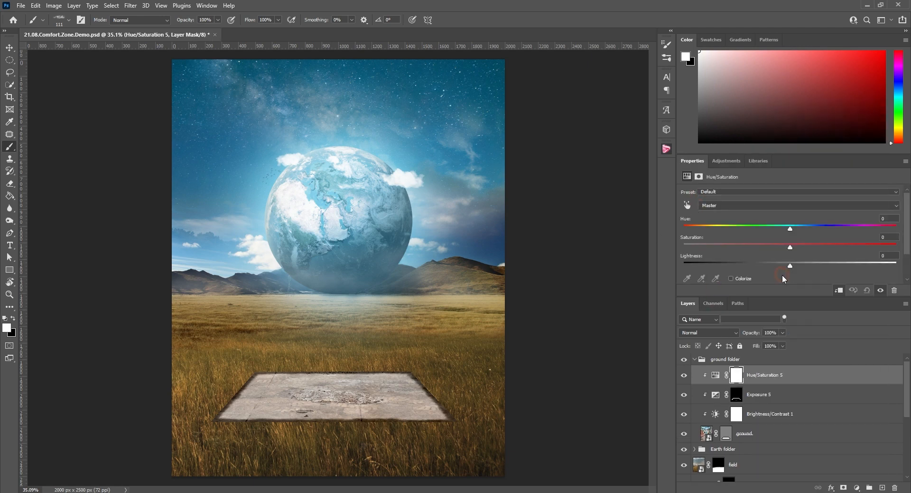
pyautogui.click(731, 278)
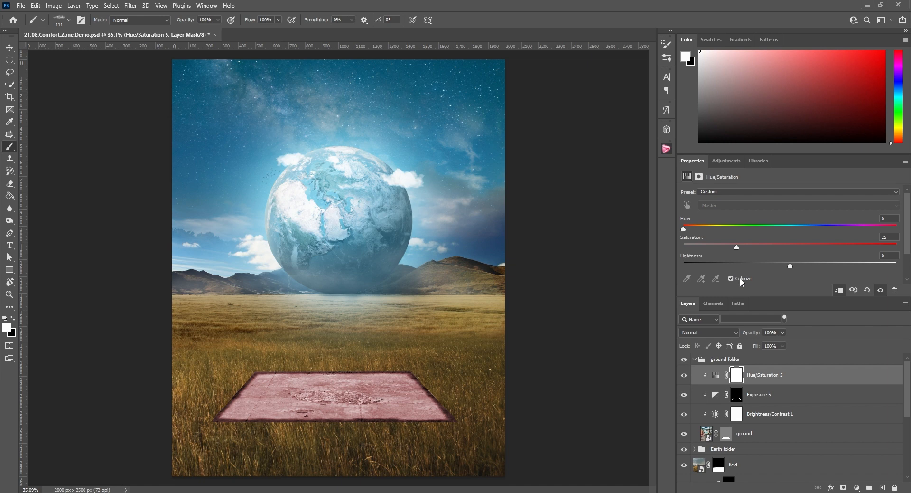
pyautogui.moveTo(756, 248); pyautogui.dragTo(776, 247)
pyautogui.moveTo(685, 230); pyautogui.dragTo(804, 229)
# Set the Hue/Saturation 5 layer's blend mode to Linear Light and its opacity to 16%
pyautogui.click(702, 333)
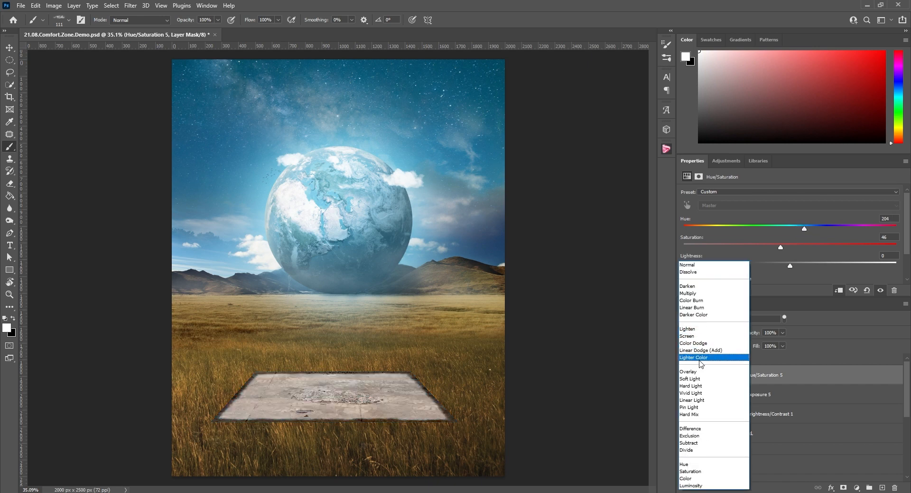
pyautogui.click(695, 401)
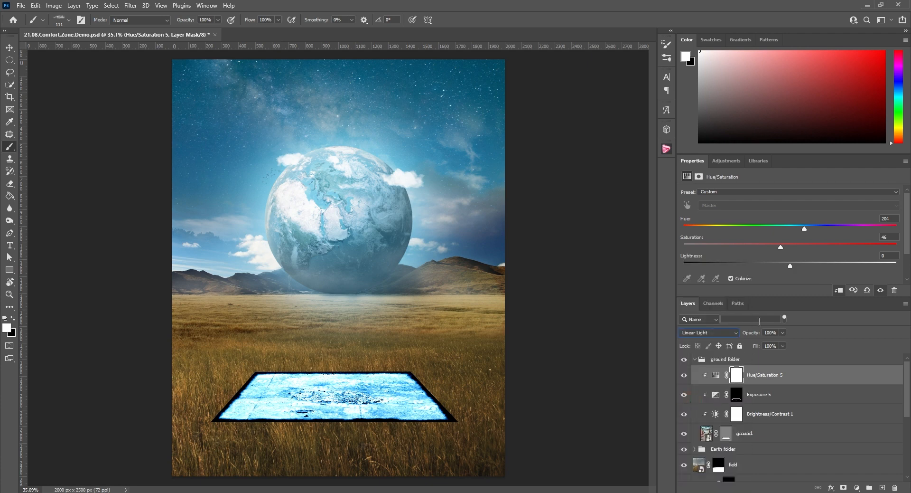
pyautogui.moveTo(750, 333)
pyautogui.mouseDown()
pyautogui.moveTo(709, 337)
pyautogui.moveTo(760, 334)
pyautogui.mouseUp()
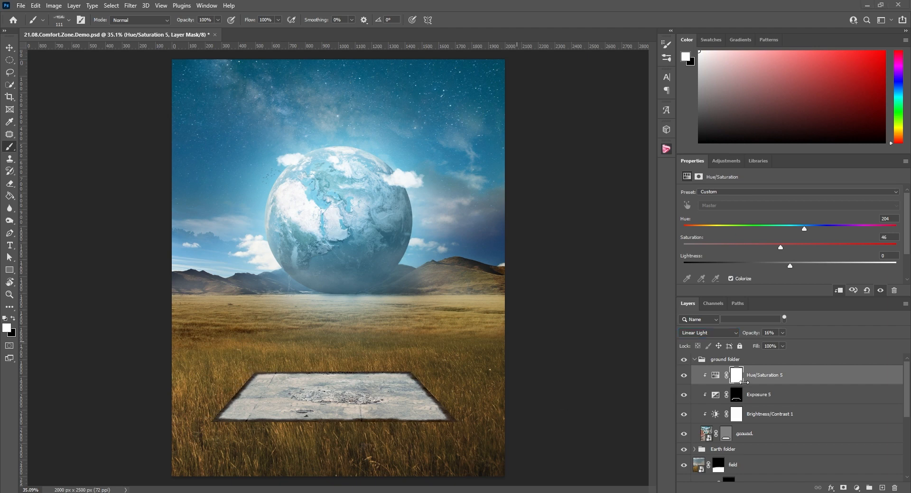
# Duplicate the field layer and place the copy first inside the ground folder, above Hue/Saturation 5
pyautogui.scroll(-3, 743, 382)
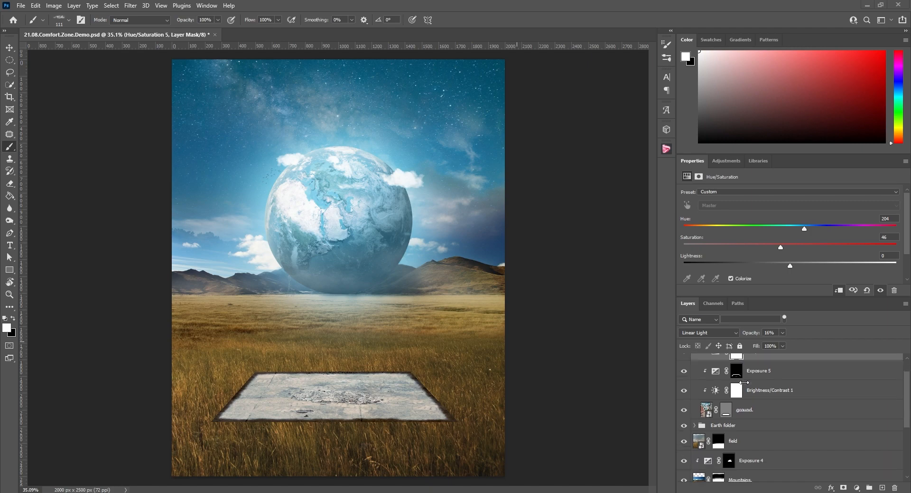
pyautogui.click(738, 433)
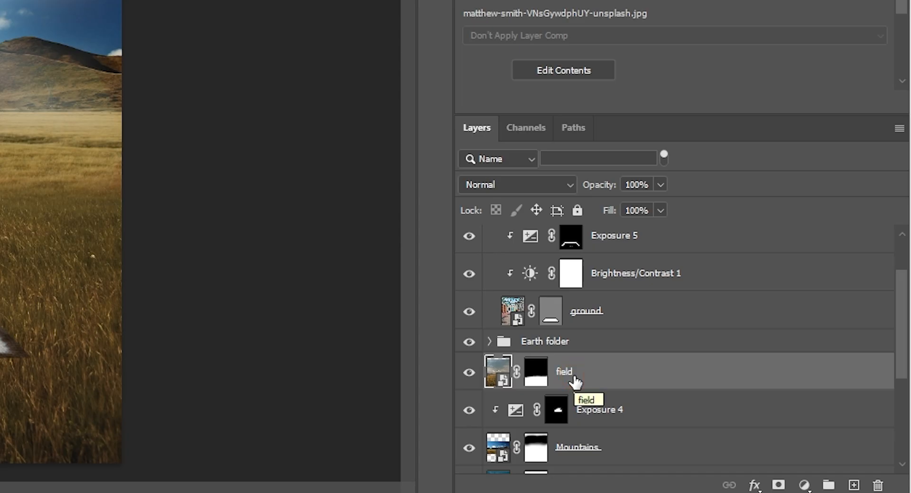
pyautogui.hotkey('ctrl', 'j')
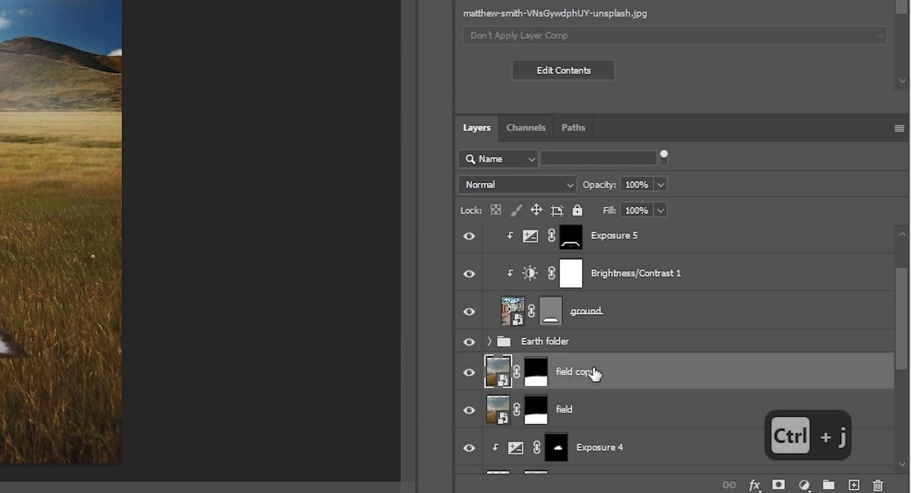
pyautogui.scroll(1, 594, 374)
pyautogui.moveTo(593, 394); pyautogui.dragTo(614, 220)
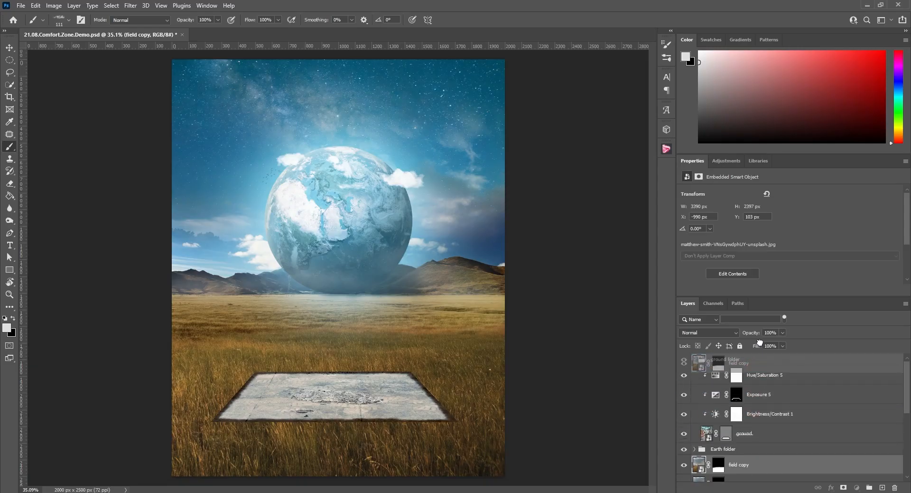
pyautogui.moveTo(759, 341); pyautogui.dragTo(759, 360)
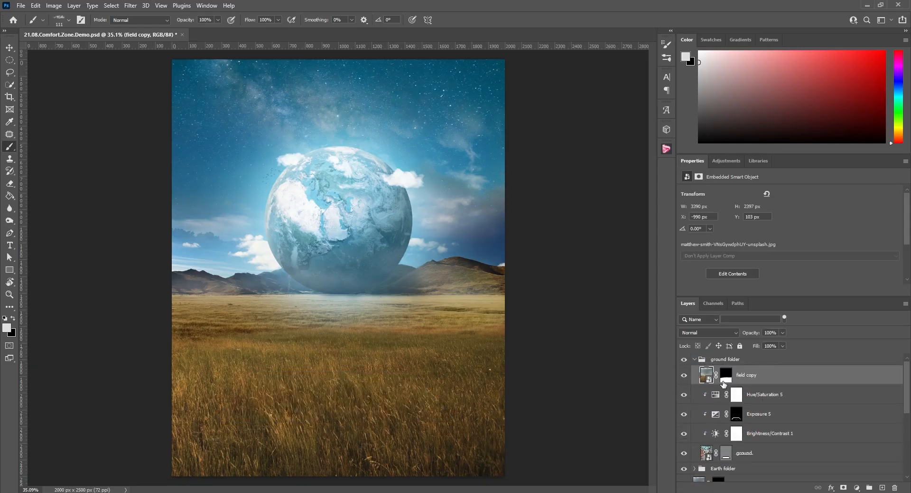
# Fill the field copy's mask with black and paint white along the slab's edges to overlap them with grass
pyautogui.click(727, 375)
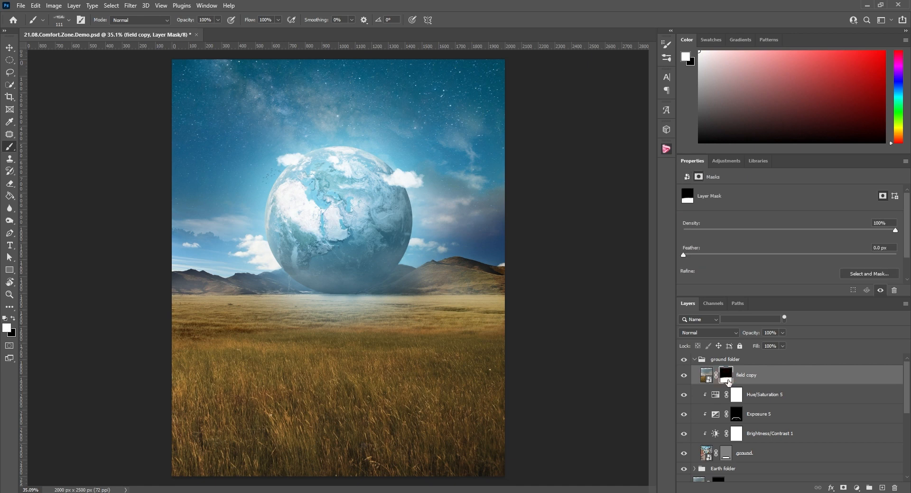
pyautogui.hotkey('ctrl', 'Delete')
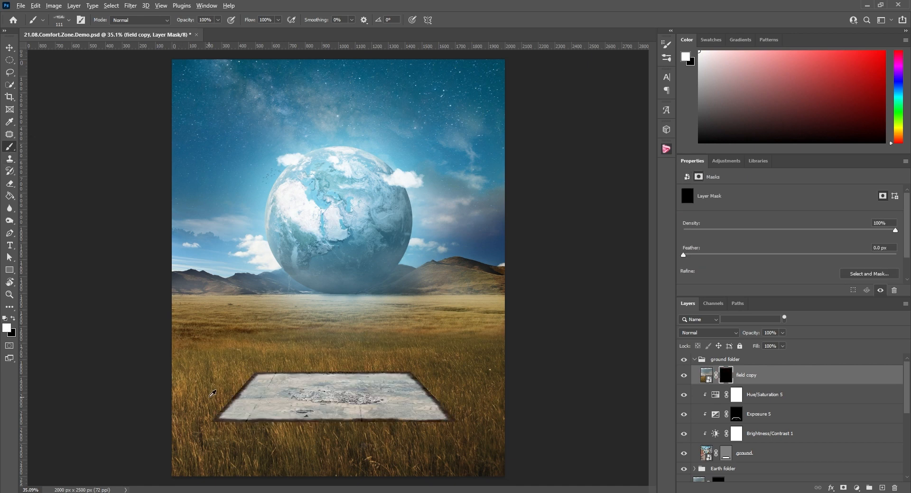
pyautogui.scroll(13, 214, 394)
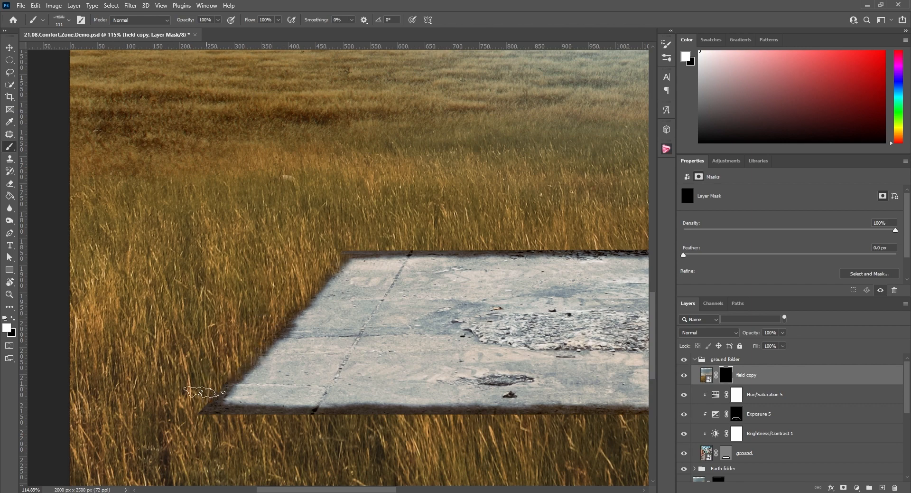
pyautogui.scroll(13, 322, 267)
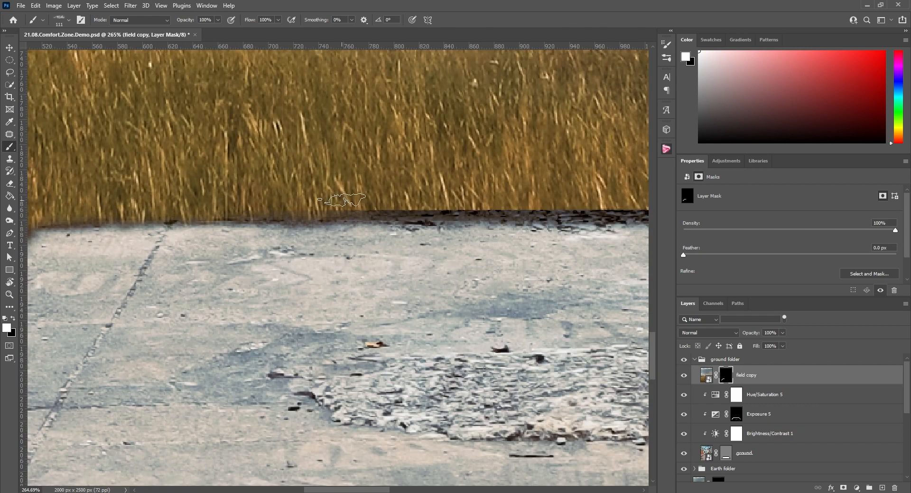
pyautogui.scroll(-6, 348, 216)
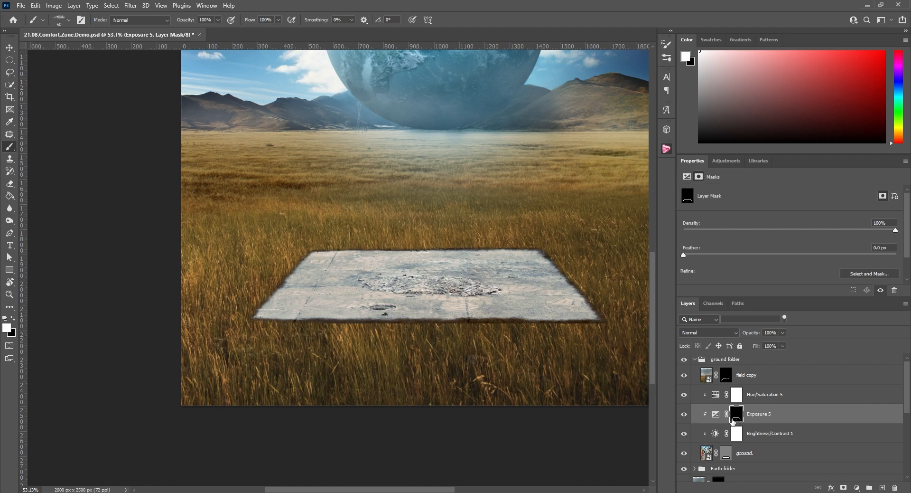
# Add an Exposure adjustment with exposure -1.47 clipped to the field copy layer
pyautogui.click(749, 376)
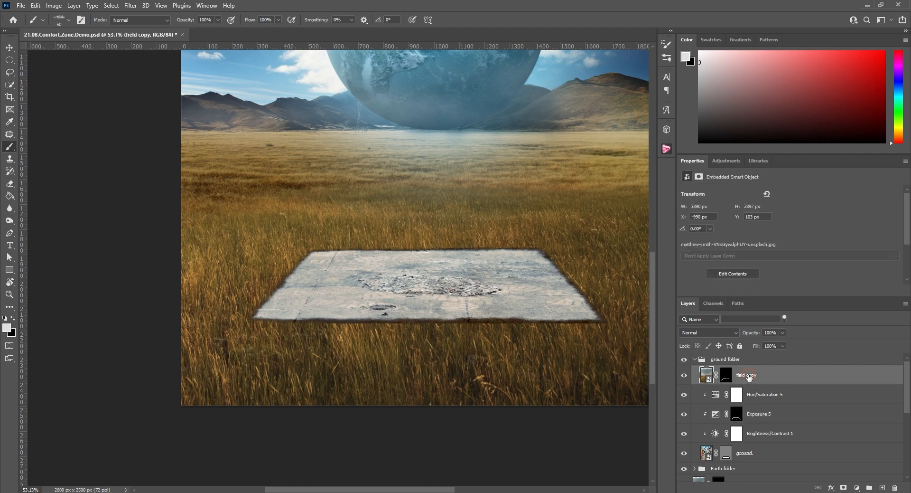
pyautogui.click(726, 160)
pyautogui.click(736, 183)
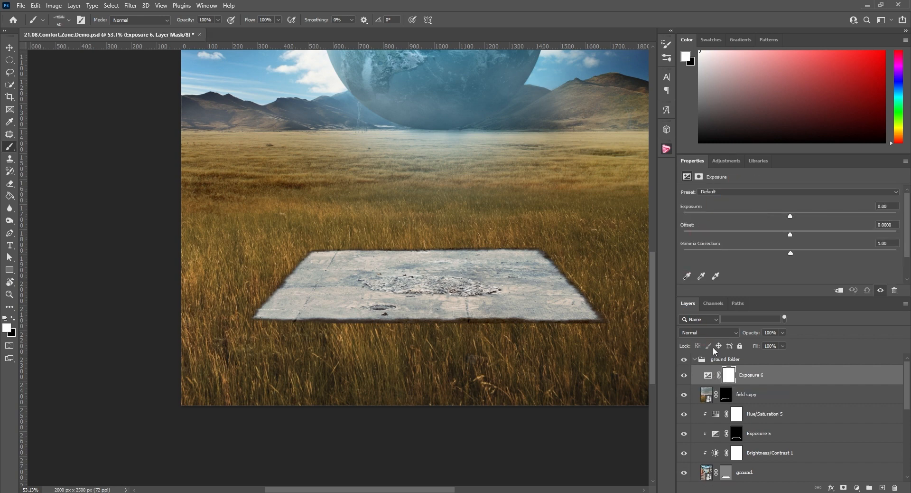
pyautogui.moveTo(789, 216); pyautogui.dragTo(782, 215)
pyautogui.rightClick(751, 375)
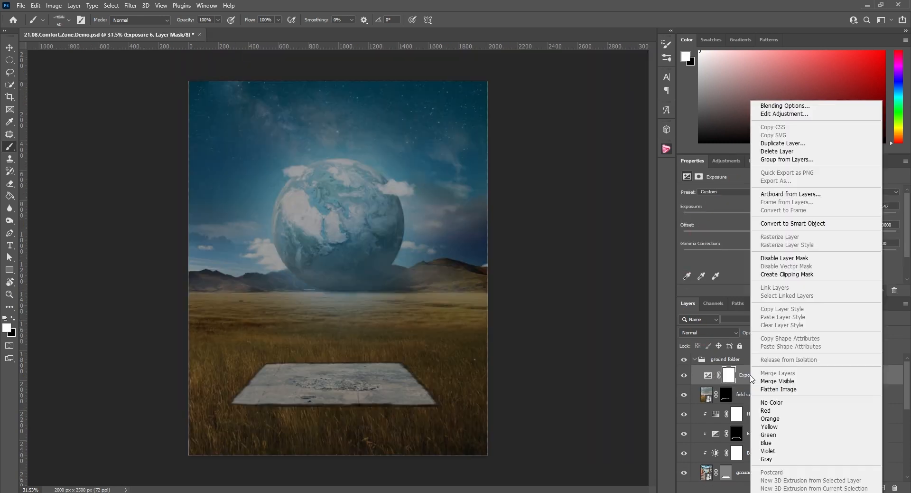
pyautogui.click(787, 274)
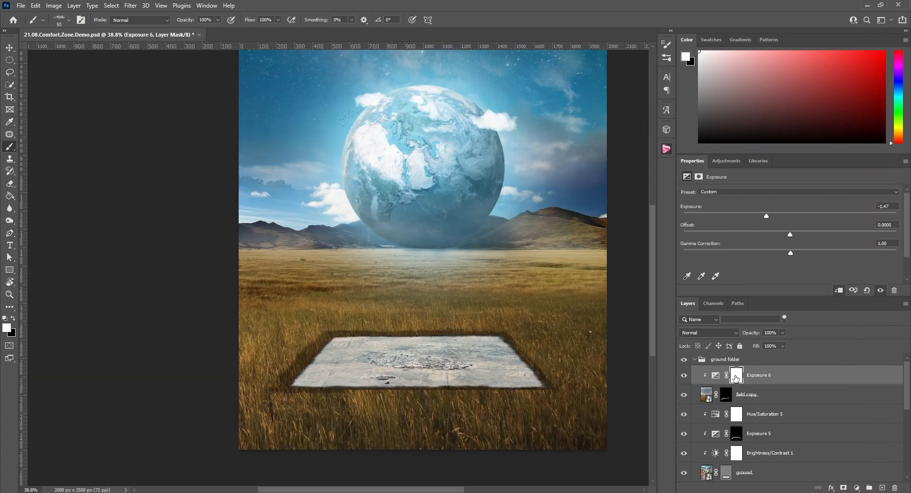
# Invert the Exposure 6 mask to black and paint white on it to shade the grass bordering the slab
pyautogui.hotkey('ctrl', 'i')
pyautogui.keyDown('alt'); pyautogui.scroll(15, 286, 312); pyautogui.keyUp('alt')
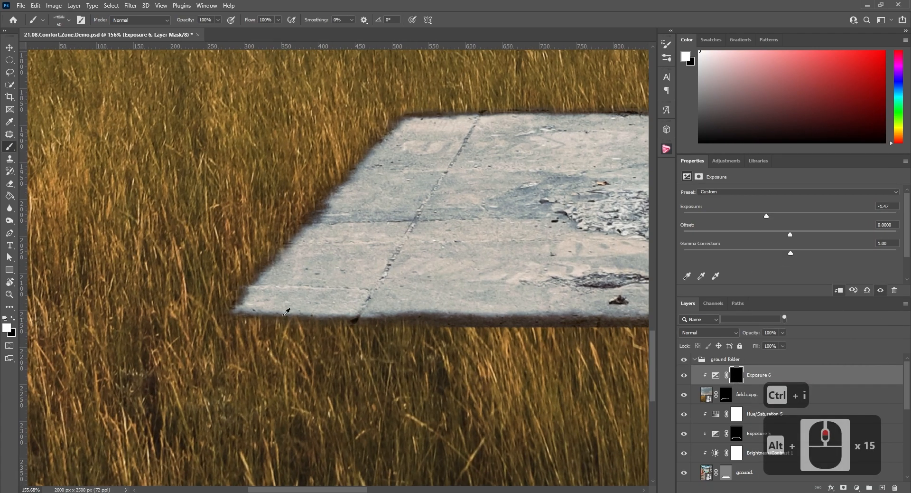
pyautogui.keyDown('alt'); pyautogui.scroll(2, 357, 223); pyautogui.keyUp('alt')
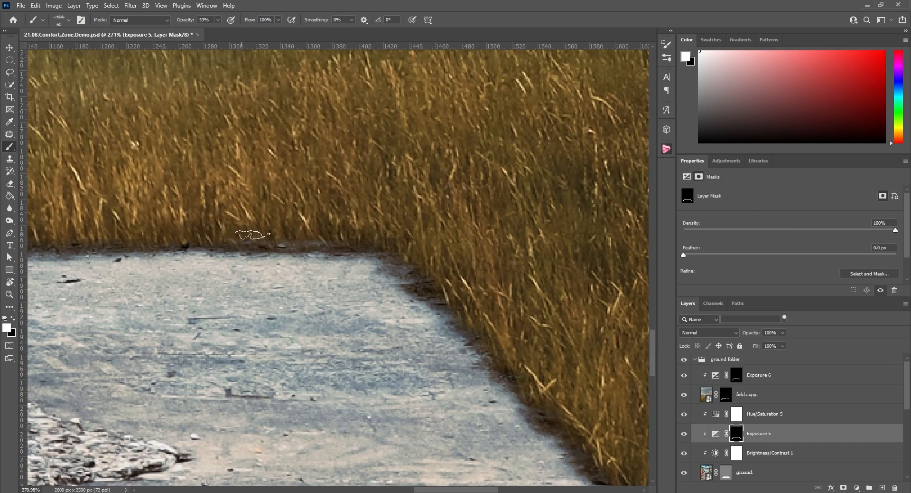
pyautogui.click(727, 397)
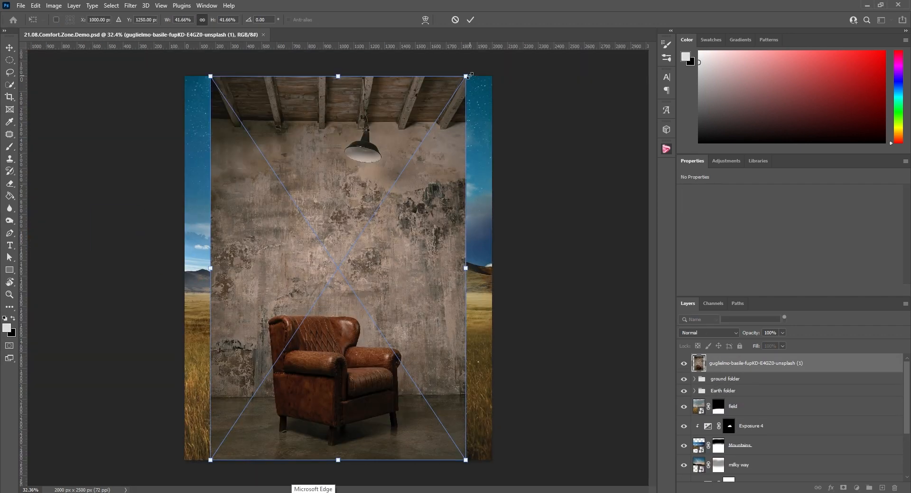
# Scale the placed armchair photo down to about 20.28% and position it over the concrete slab
pyautogui.moveTo(470, 75); pyautogui.dragTo(336, 263)
pyautogui.moveTo(270, 344); pyautogui.dragTo(342, 298)
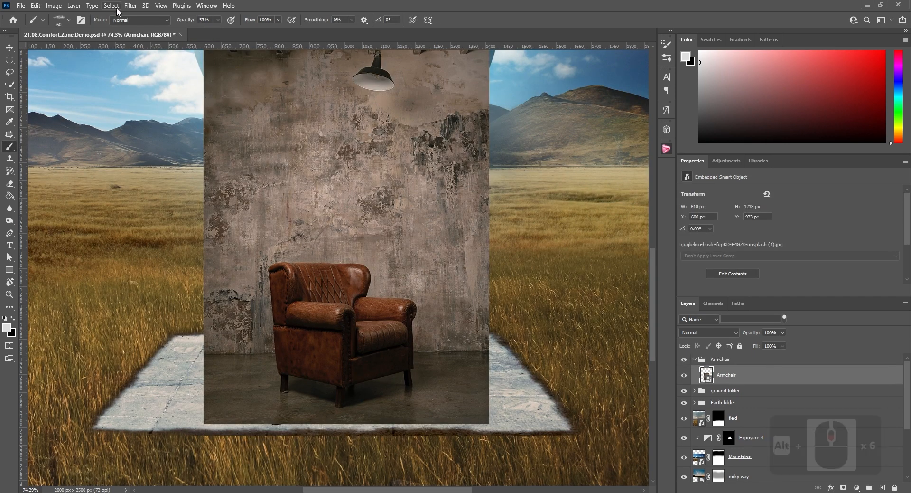
# Select the armchair with Select Subject, add its front leg using Quick Selection, and mask the Armchair layer to that selection
pyautogui.click(111, 5)
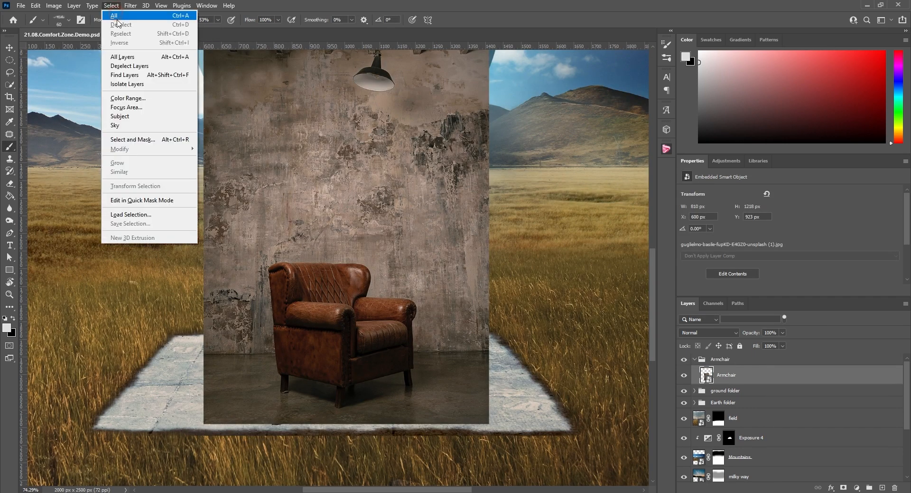
pyautogui.click(123, 117)
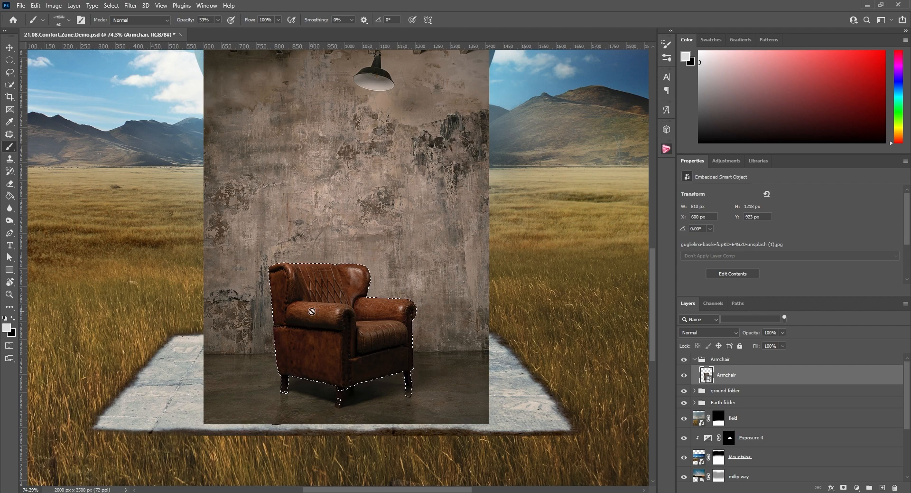
pyautogui.scroll(-4, 359, 370)
pyautogui.scroll(13, 360, 371)
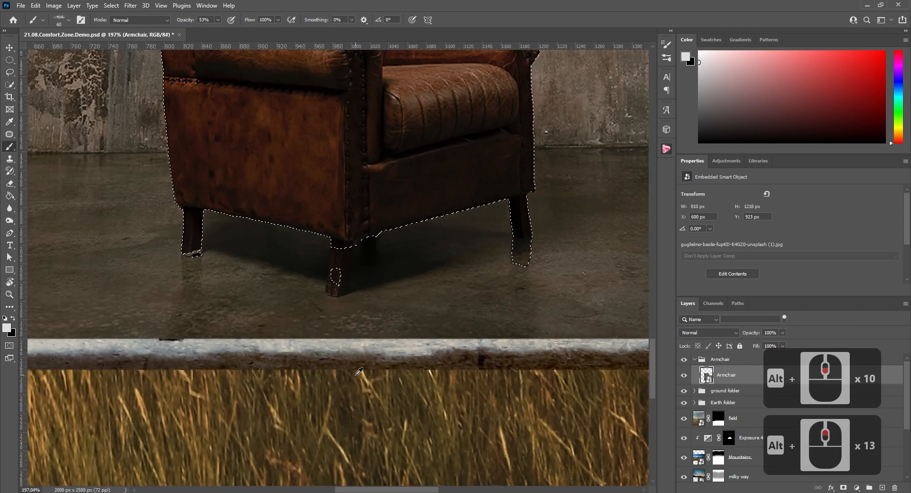
pyautogui.click(12, 87)
pyautogui.moveTo(321, 204)
pyautogui.keyDown('alt'); pyautogui.mouseDown()
pyautogui.moveTo(287, 208)
pyautogui.moveTo(327, 212)
pyautogui.moveTo(339, 195)
pyautogui.moveTo(332, 251)
pyautogui.moveTo(320, 253)
pyautogui.moveTo(324, 220)
pyautogui.moveTo(308, 231)
pyautogui.moveTo(339, 215)
pyautogui.moveTo(350, 190)
pyautogui.mouseUp(); pyautogui.keyUp('alt')
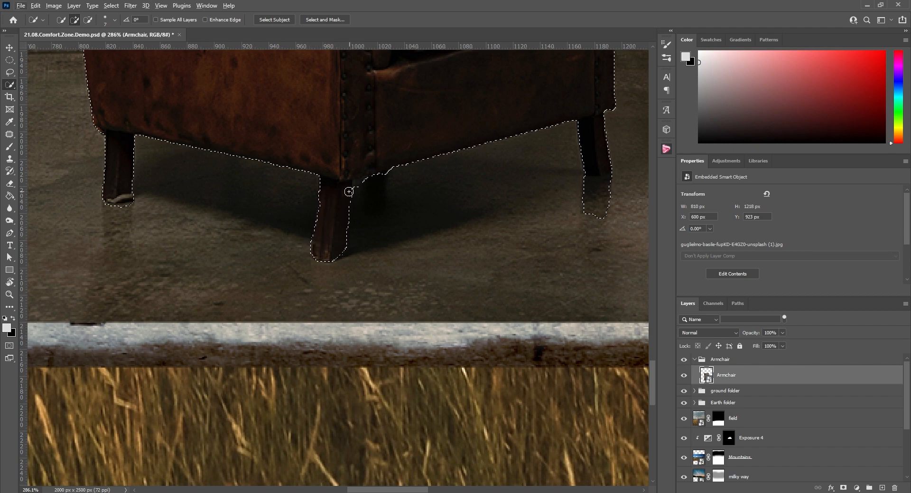
pyautogui.click(844, 487)
pyautogui.keyDown('alt'); pyautogui.scroll(-17, 473, 268); pyautogui.keyUp('alt')
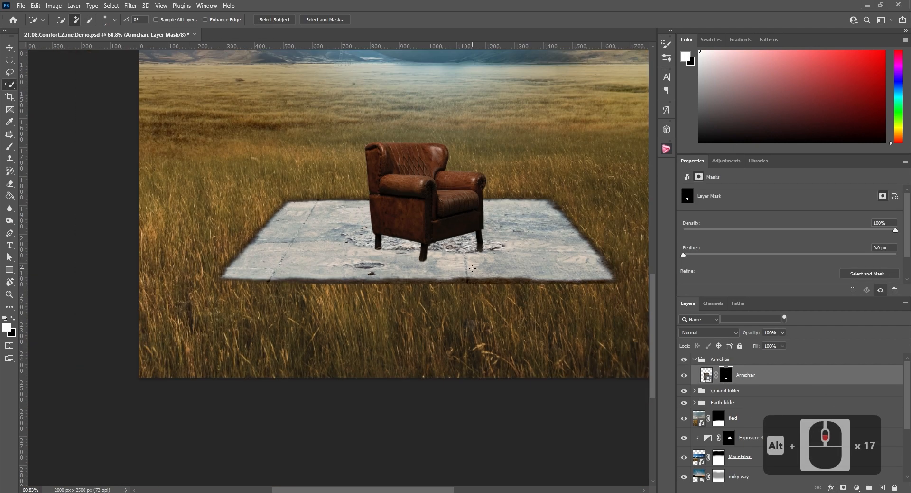
# Paint white on the Armchair mask with a soft round brush around the legs to bring back the original floor shadow
pyautogui.keyDown('alt'); pyautogui.scroll(9, 482, 247); pyautogui.keyUp('alt')
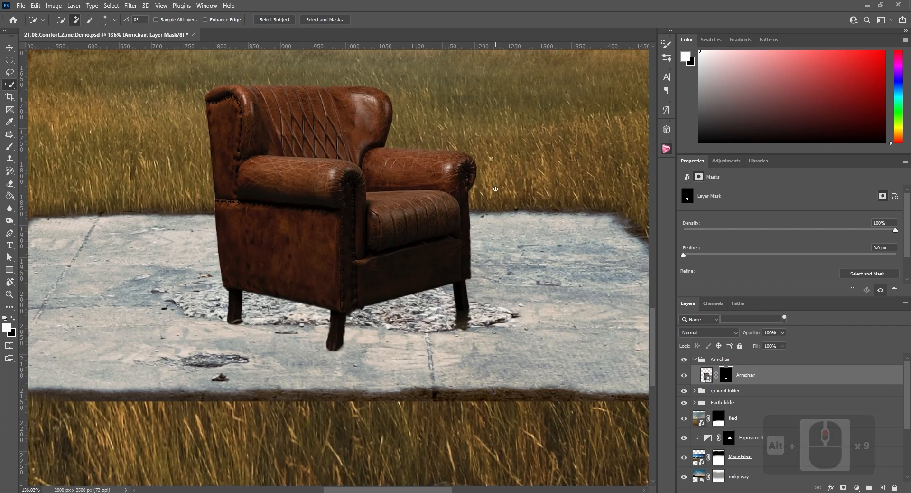
pyautogui.press('b')
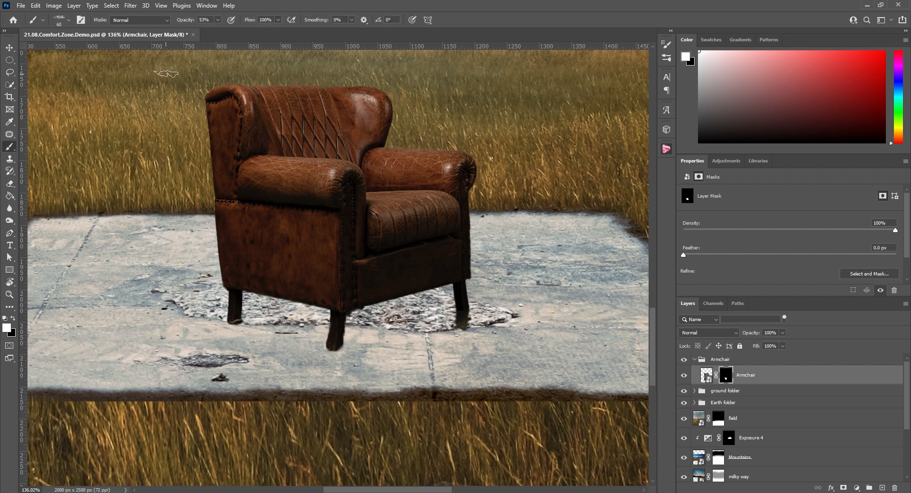
pyautogui.click(69, 22)
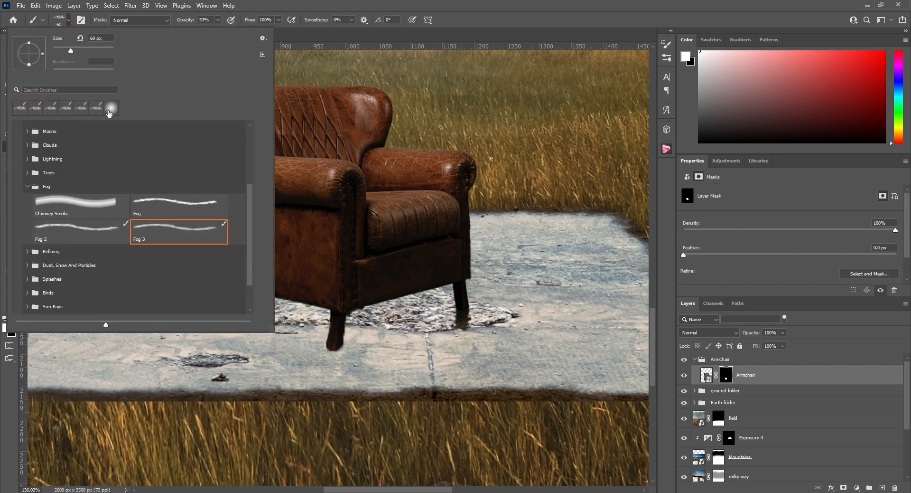
pyautogui.click(110, 109)
pyautogui.moveTo(390, 310)
pyautogui.mouseDown()
pyautogui.moveTo(457, 311)
pyautogui.moveTo(447, 250)
pyautogui.mouseUp()
pyautogui.moveTo(302, 323)
pyautogui.mouseDown()
pyautogui.moveTo(235, 293)
pyautogui.moveTo(260, 307)
pyautogui.moveTo(446, 283)
pyautogui.moveTo(424, 296)
pyautogui.moveTo(437, 285)
pyautogui.moveTo(382, 295)
pyautogui.moveTo(238, 285)
pyautogui.moveTo(487, 291)
pyautogui.moveTo(252, 297)
pyautogui.moveTo(205, 289)
pyautogui.mouseUp()
pyautogui.keyDown('alt'); pyautogui.rightClick(199, 288); pyautogui.keyUp('alt')
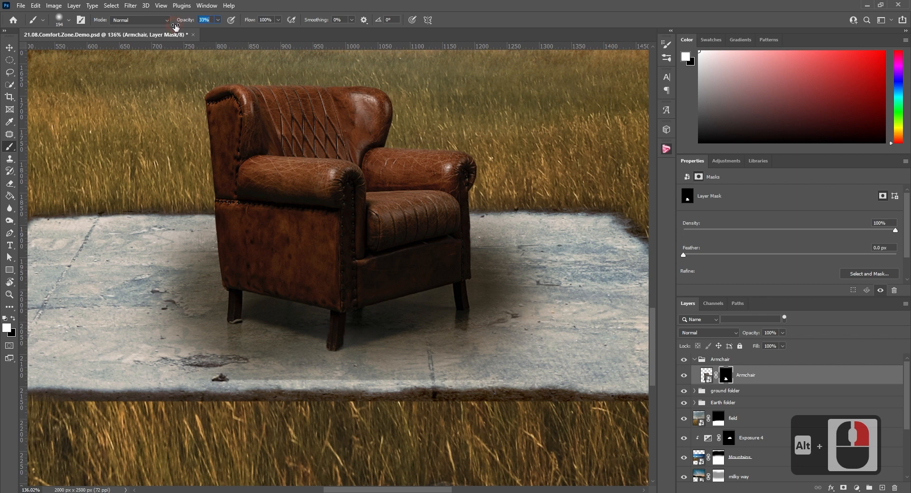
# Set the brush opacity to 34% and alternate white and black on the Armchair mask to soften the shadow's blend into the slab
pyautogui.moveTo(175, 28); pyautogui.dragTo(177, 27)
pyautogui.moveTo(160, 265); pyautogui.dragTo(141, 281)
pyautogui.press('x')
pyautogui.moveTo(231, 280)
pyautogui.mouseDown()
pyautogui.moveTo(175, 288)
pyautogui.moveTo(242, 287)
pyautogui.moveTo(234, 285)
pyautogui.moveTo(270, 294)
pyautogui.mouseUp()
pyautogui.press('x')
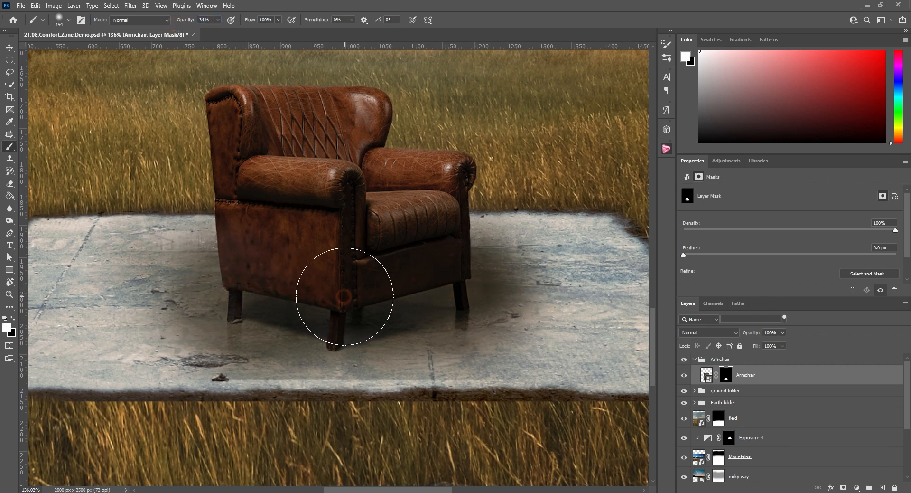
pyautogui.moveTo(345, 296); pyautogui.dragTo(332, 309)
# Add an Exposure adjustment clipped to the Armchair layer with exposure +0.85, offset -0.0011 and gamma correction 1.44
pyautogui.scroll(-3, 332, 310)
pyautogui.click(720, 162)
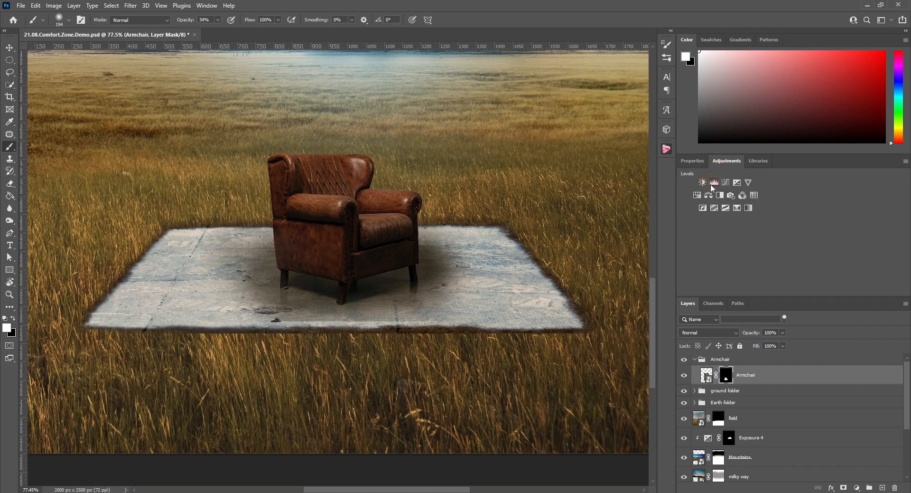
pyautogui.click(736, 183)
pyautogui.moveTo(790, 216); pyautogui.dragTo(789, 234)
pyautogui.moveTo(790, 252); pyautogui.dragTo(763, 252)
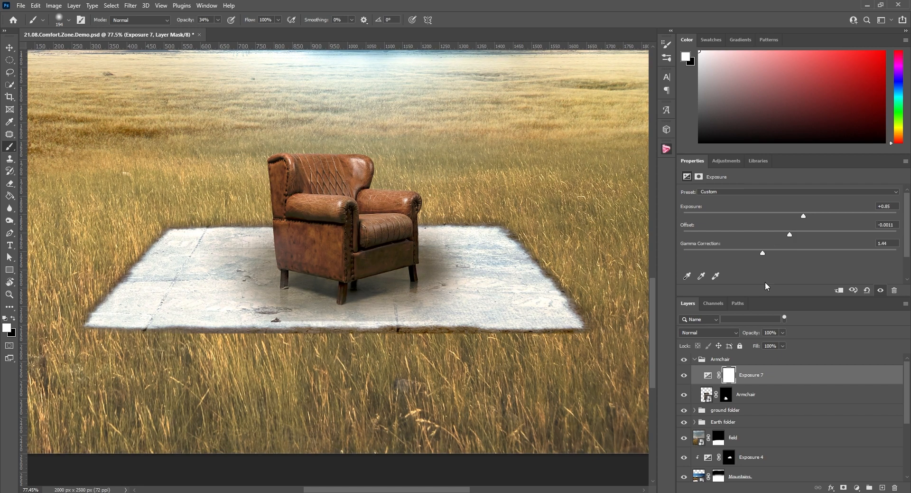
pyautogui.rightClick(759, 379)
pyautogui.click(796, 274)
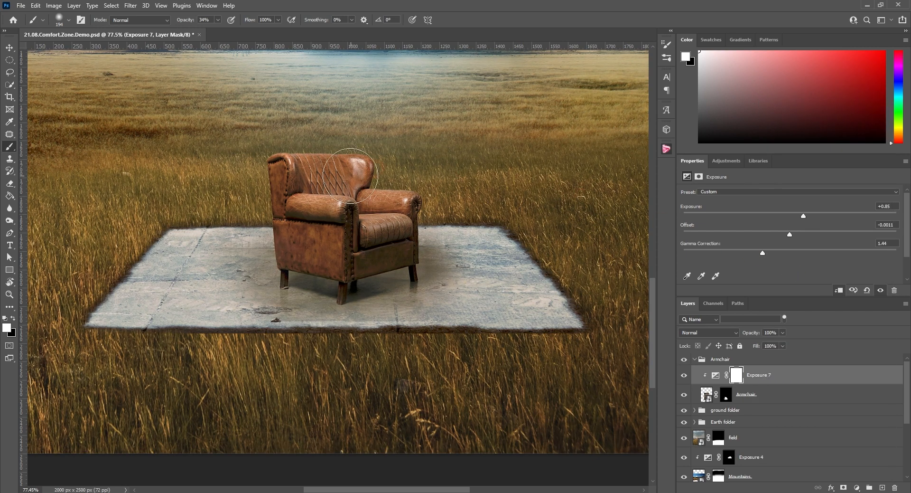
# Add a second Exposure adjustment with exposure +0.97 clipped to the Armchair layer
pyautogui.scroll(-3, 306, 198)
pyautogui.click(726, 160)
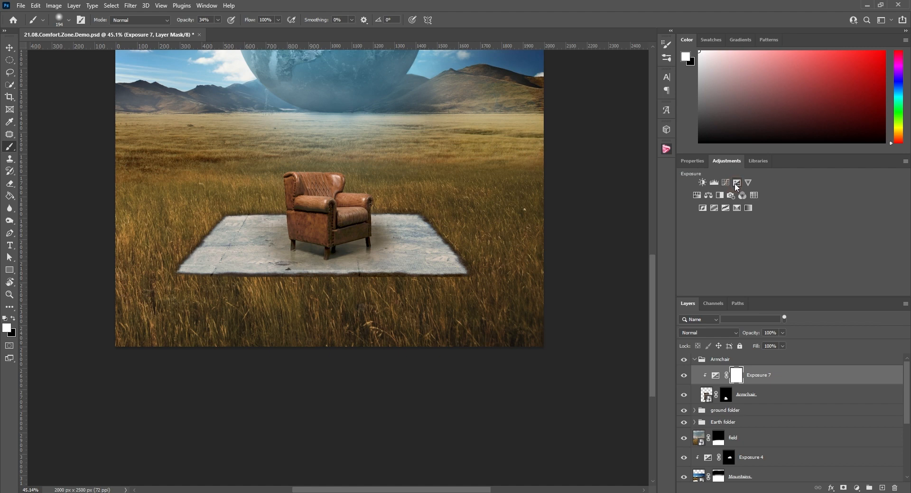
pyautogui.click(737, 183)
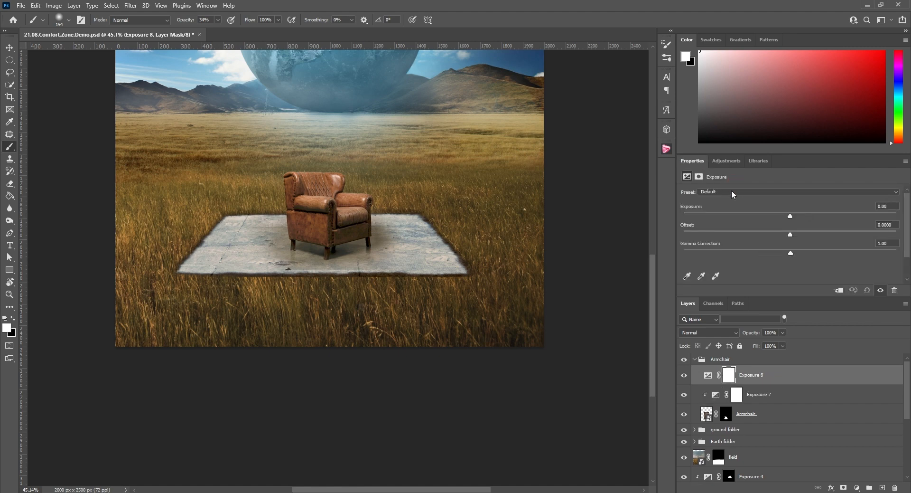
pyautogui.hotkey('ctrl', 'alt', 'g')
pyautogui.moveTo(790, 216)
pyautogui.mouseDown()
pyautogui.moveTo(813, 210)
pyautogui.moveTo(806, 213)
pyautogui.mouseUp()
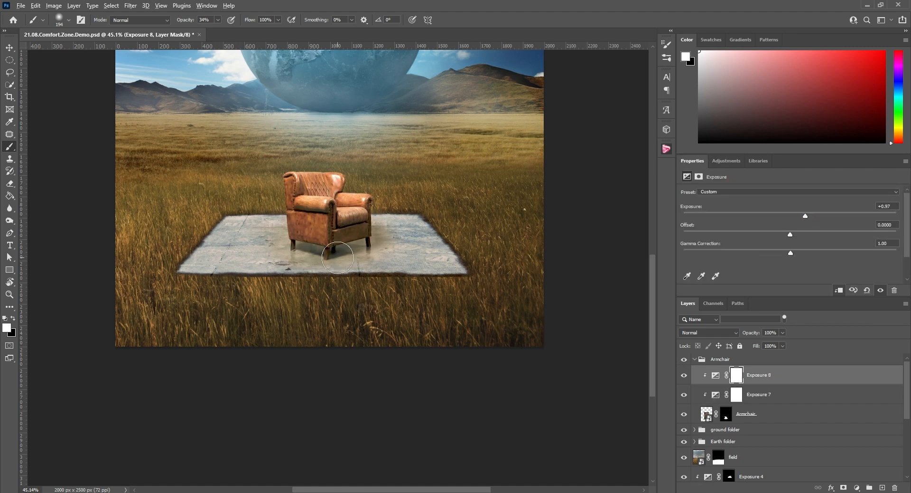
# Invert the Exposure 8 mask to black and paint white on it to brighten the armchair's lower part and the floor around its legs
pyautogui.keyDown('alt'); pyautogui.scroll(7, 340, 258); pyautogui.keyUp('alt')
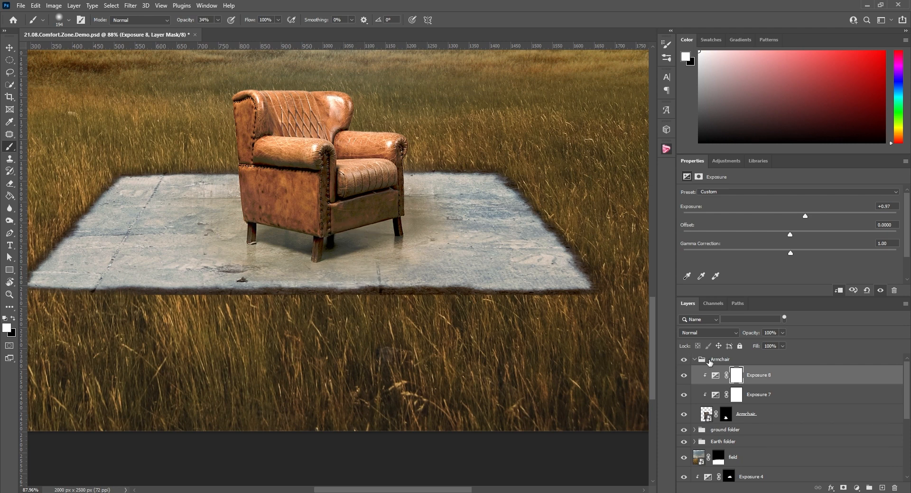
pyautogui.click(737, 375)
pyautogui.hotkey('ctrl', 'i')
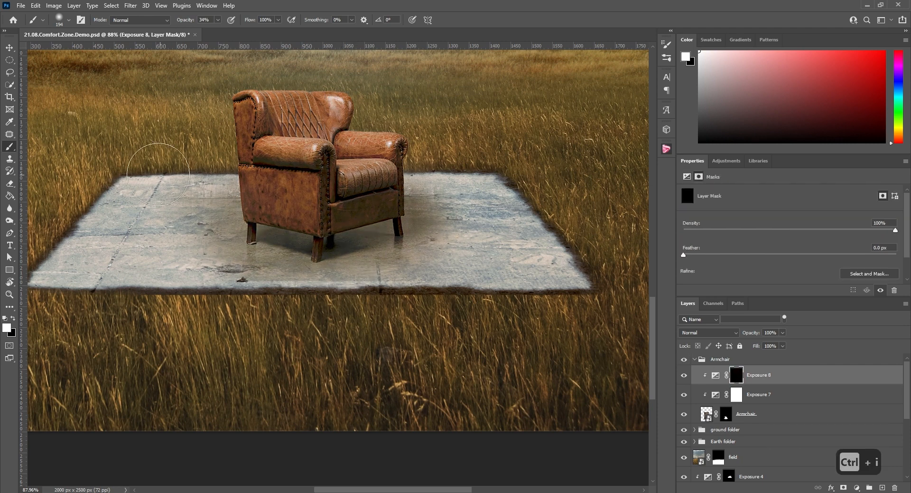
pyautogui.moveTo(348, 237)
pyautogui.keyDown('alt'); pyautogui.mouseDown()
pyautogui.moveTo(371, 239)
pyautogui.moveTo(259, 247)
pyautogui.moveTo(279, 245)
pyautogui.moveTo(224, 234)
pyautogui.mouseUp(); pyautogui.keyUp('alt')
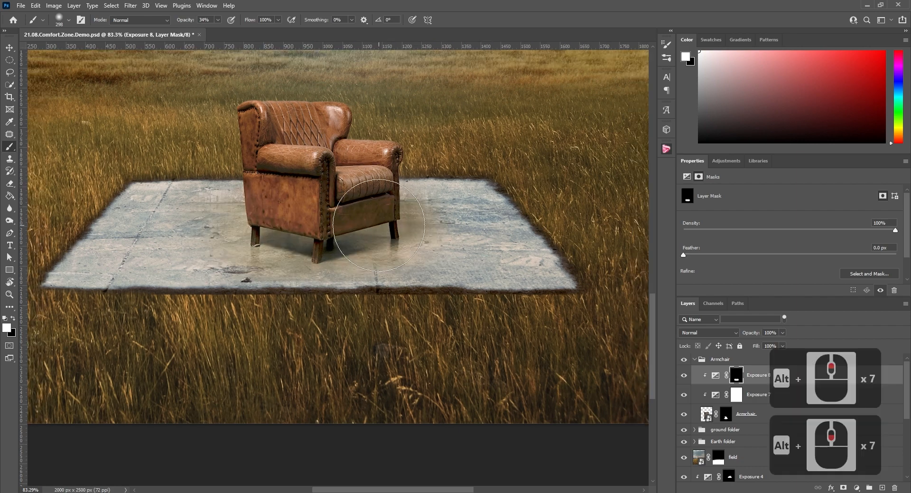
pyautogui.keyDown('alt'); pyautogui.scroll(6, 404, 219); pyautogui.keyUp('alt')
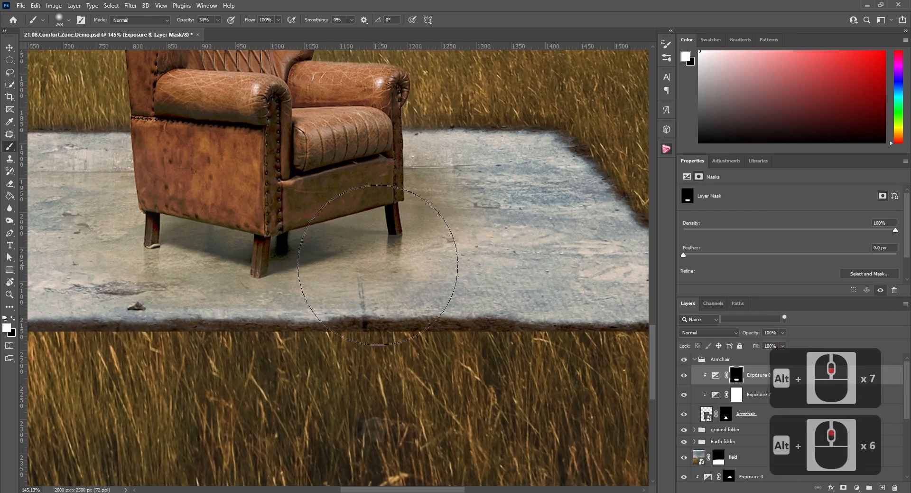
pyautogui.moveTo(132, 262)
pyautogui.mouseDown()
pyautogui.moveTo(213, 257)
pyautogui.moveTo(177, 228)
pyautogui.moveTo(235, 227)
pyautogui.mouseUp()
pyautogui.keyDown('alt'); pyautogui.scroll(-5, 269, 234); pyautogui.keyUp('alt')
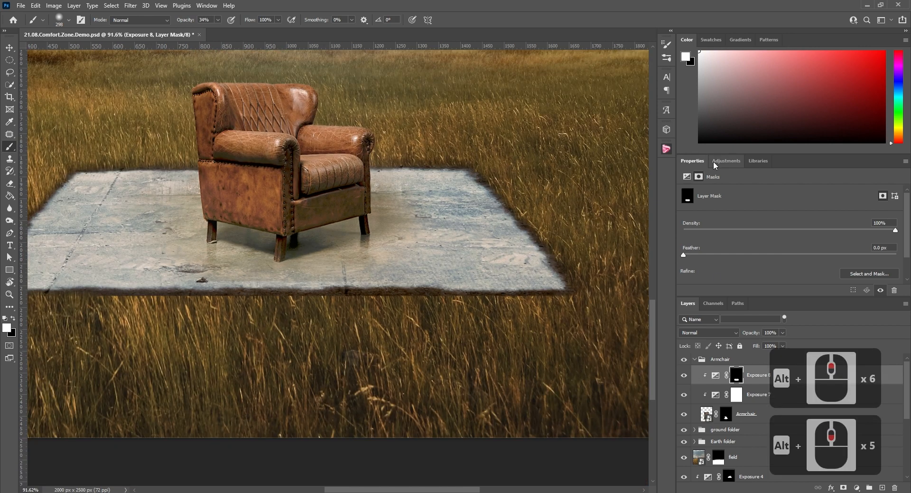
# Add a Hue/Saturation adjustment clipped to the armchair and set its Yellows to saturation -44 and lightness +24
pyautogui.click(713, 161)
pyautogui.click(697, 195)
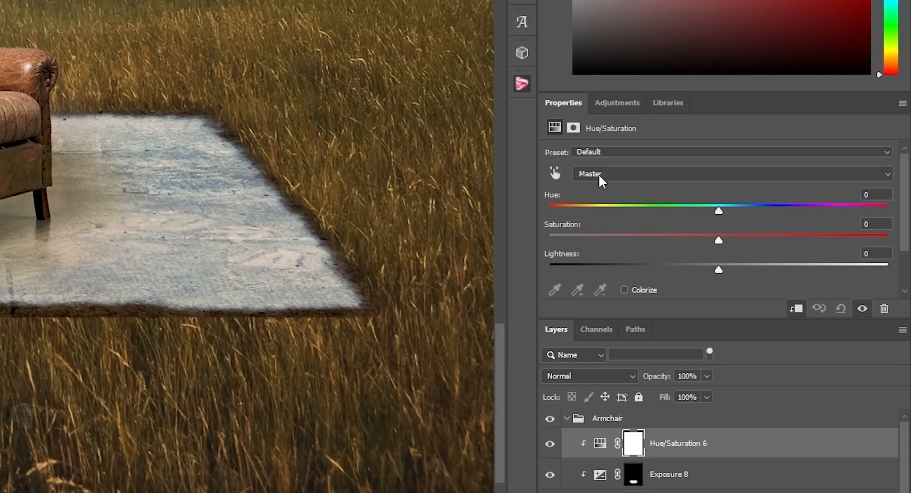
pyautogui.click(717, 205)
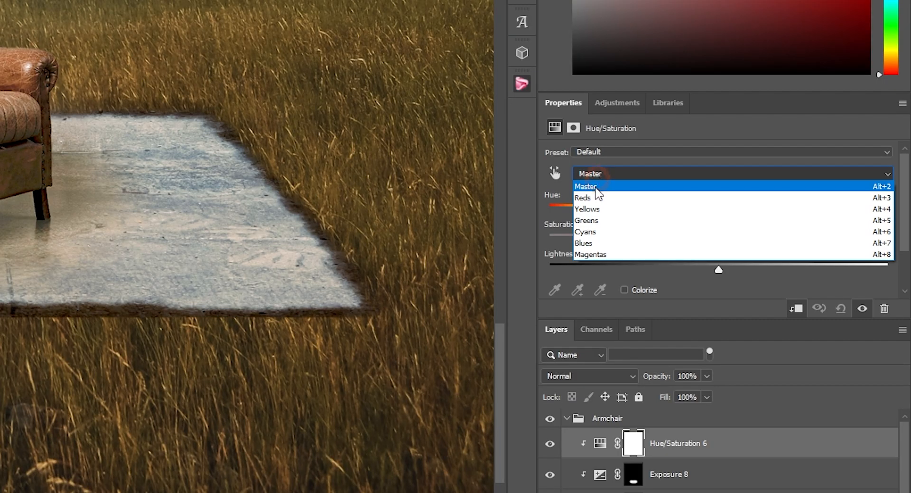
pyautogui.click(712, 226)
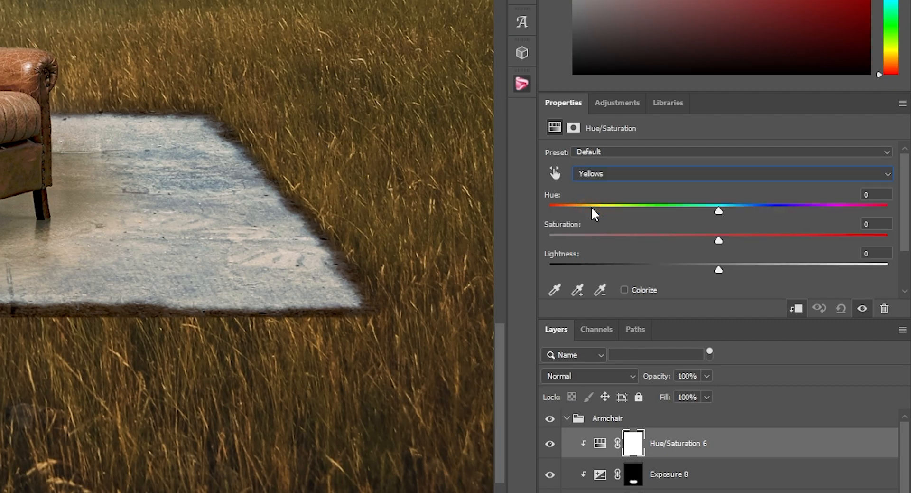
pyautogui.moveTo(719, 240); pyautogui.dragTo(645, 240)
pyautogui.moveTo(718, 269); pyautogui.dragTo(735, 270)
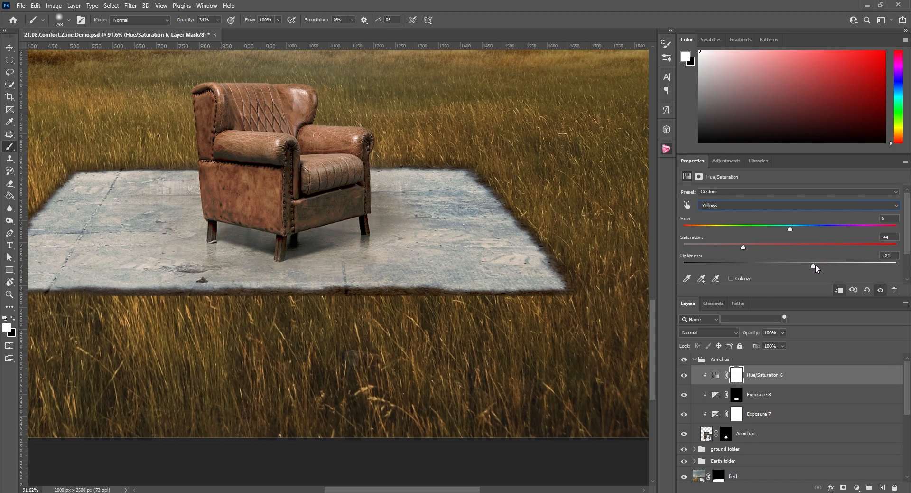
# Switch the armchair's Hue/Saturation adjustment to the Greens colour range
pyautogui.click(712, 207)
pyautogui.click(725, 232)
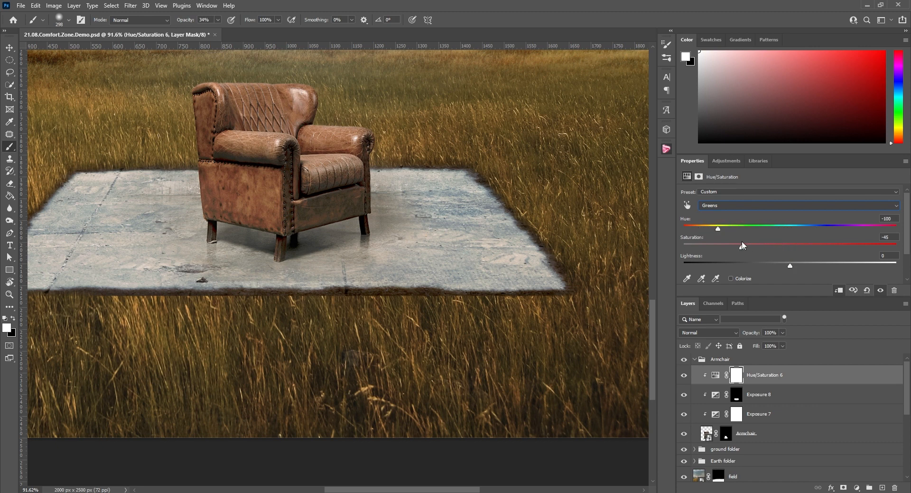
# Add a second Hue/Saturation adjustment layer above the first one and clip it to the Armchair layer
pyautogui.press('v')
pyautogui.keyDown('alt'); pyautogui.scroll(-7, 307, 190); pyautogui.keyUp('alt')
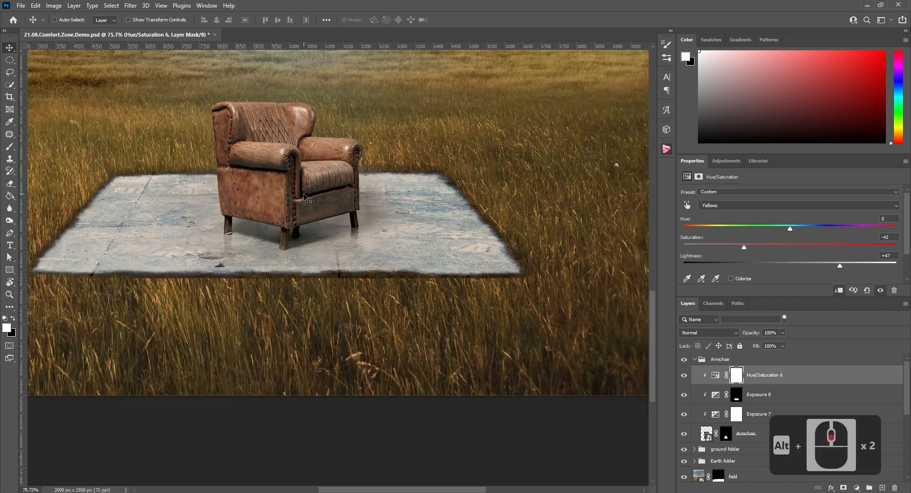
pyautogui.keyDown('alt'); pyautogui.scroll(6, 327, 220); pyautogui.keyUp('alt')
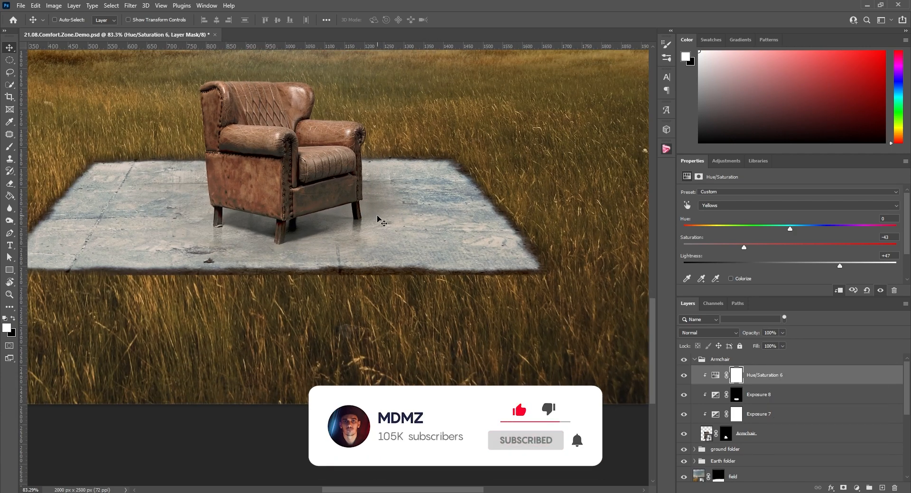
pyautogui.keyDown('alt'); pyautogui.scroll(-9, 359, 217); pyautogui.keyUp('alt')
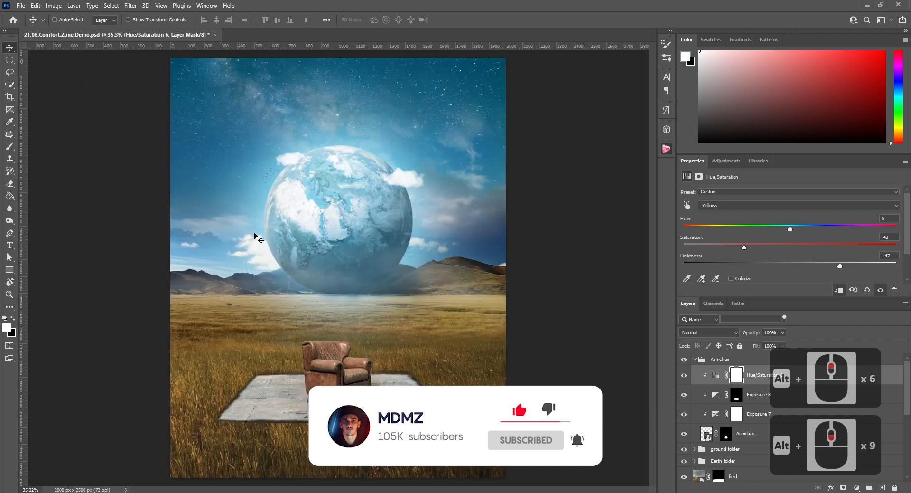
pyautogui.keyDown('alt'); pyautogui.scroll(4, 393, 242); pyautogui.keyUp('alt')
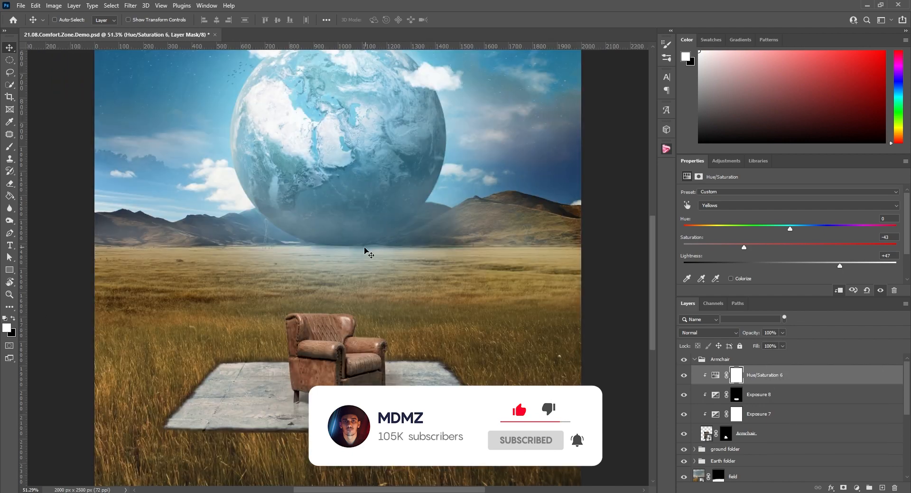
pyautogui.keyDown('alt'); pyautogui.scroll(10, 365, 250); pyautogui.keyUp('alt')
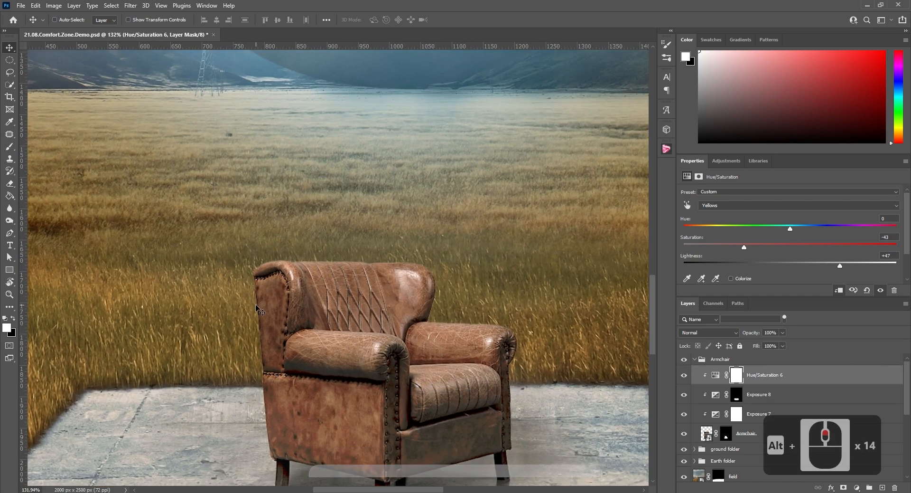
pyautogui.click(726, 161)
pyautogui.click(697, 196)
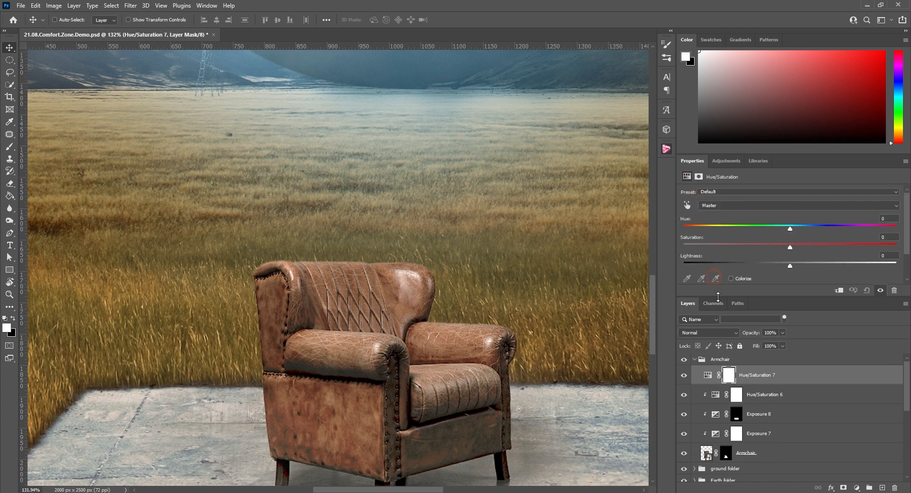
pyautogui.rightClick(755, 381)
pyautogui.click(769, 269)
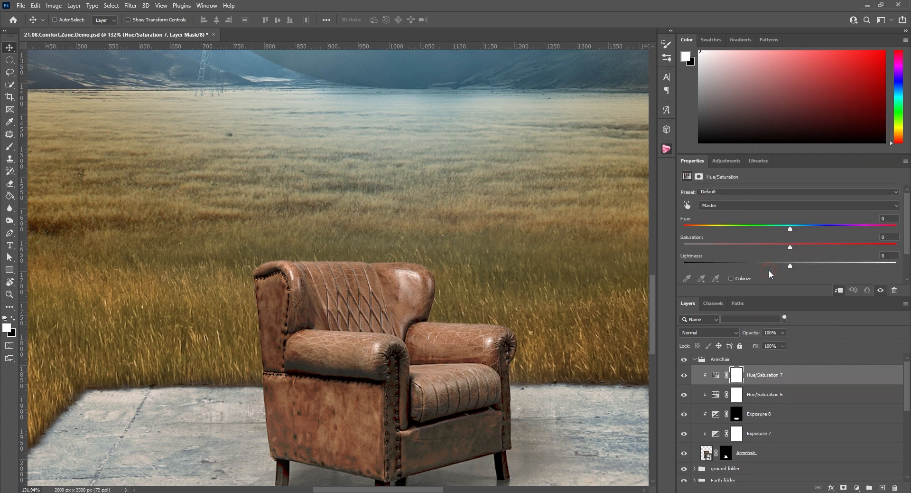
# Colorize the armchair with the new Hue/Saturation adjustment at hue 196, saturation 36 and lightness +22
pyautogui.click(730, 270)
pyautogui.moveTo(685, 221); pyautogui.dragTo(799, 221)
pyautogui.moveTo(736, 240); pyautogui.dragTo(743, 239)
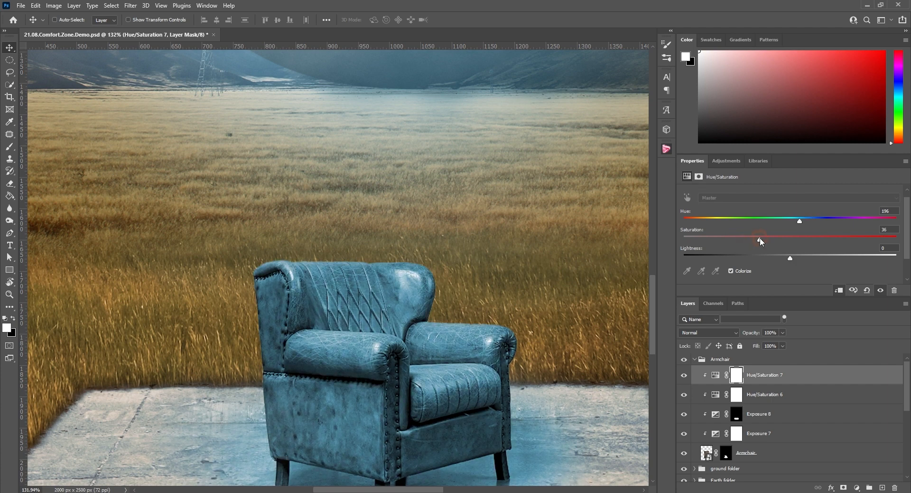
pyautogui.moveTo(802, 257)
pyautogui.mouseDown()
pyautogui.moveTo(843, 255)
pyautogui.moveTo(805, 255)
pyautogui.mouseUp()
# Change the Hue/Saturation 7 blend mode to Linear Light and raise its lightness to +40
pyautogui.click(705, 333)
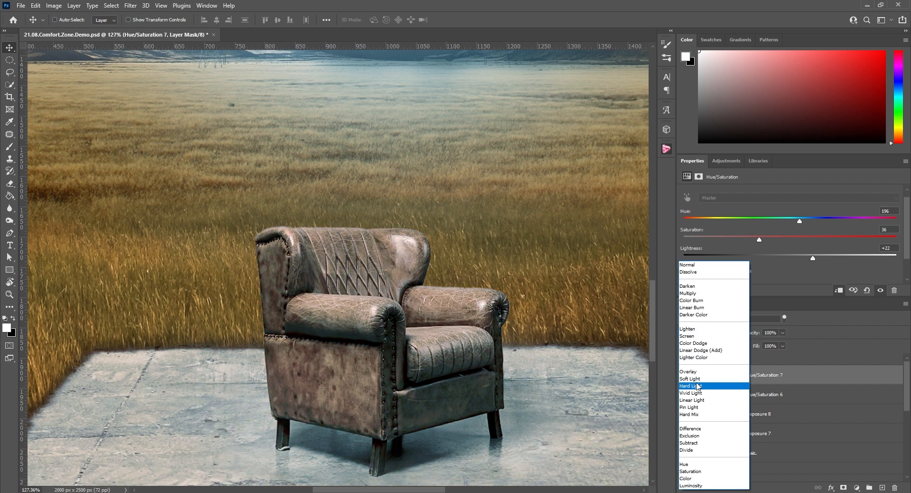
pyautogui.click(693, 401)
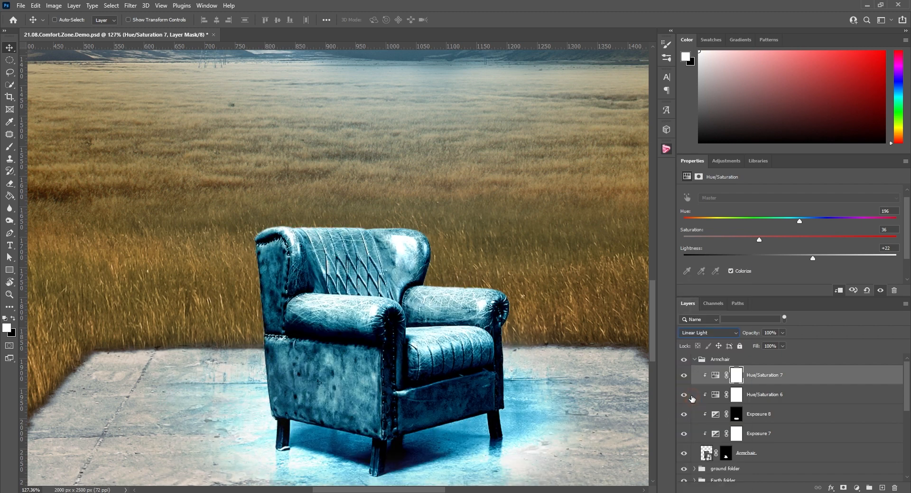
pyautogui.moveTo(815, 257); pyautogui.dragTo(835, 257)
# Invert the Hue/Saturation 7 mask to black and paint white on it along the armchair's upper edges for a blue rim light
pyautogui.click(737, 377)
pyautogui.hotkey('ctrl', 'i')
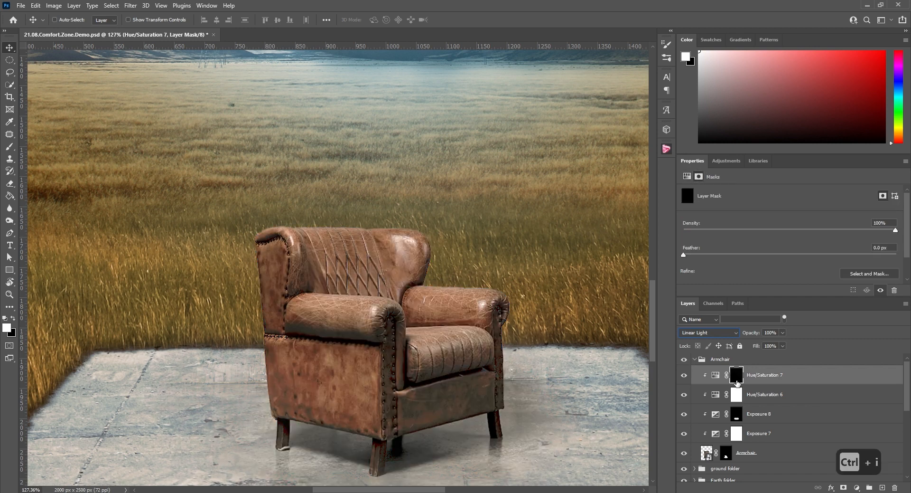
pyautogui.click(9, 147)
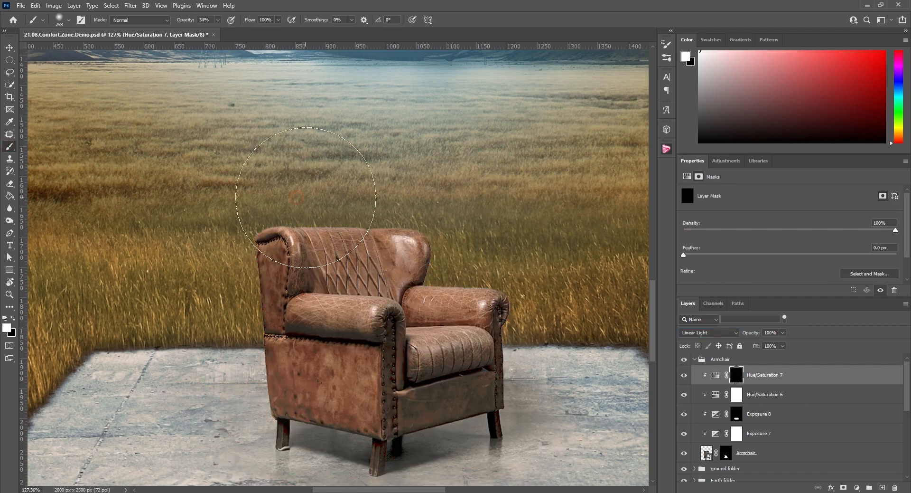
pyautogui.moveTo(307, 197)
pyautogui.mouseDown()
pyautogui.moveTo(261, 201)
pyautogui.moveTo(238, 218)
pyautogui.moveTo(286, 204)
pyautogui.moveTo(398, 204)
pyautogui.moveTo(428, 211)
pyautogui.moveTo(447, 256)
pyautogui.moveTo(498, 258)
pyautogui.moveTo(463, 255)
pyautogui.mouseUp()
pyautogui.moveTo(237, 313)
pyautogui.mouseDown()
pyautogui.moveTo(224, 247)
pyautogui.moveTo(377, 205)
pyautogui.moveTo(314, 197)
pyautogui.moveTo(450, 209)
pyautogui.mouseUp()
pyautogui.scroll(-13, 495, 236)
pyautogui.scroll(9, 497, 240)
pyautogui.scroll(-5, 498, 240)
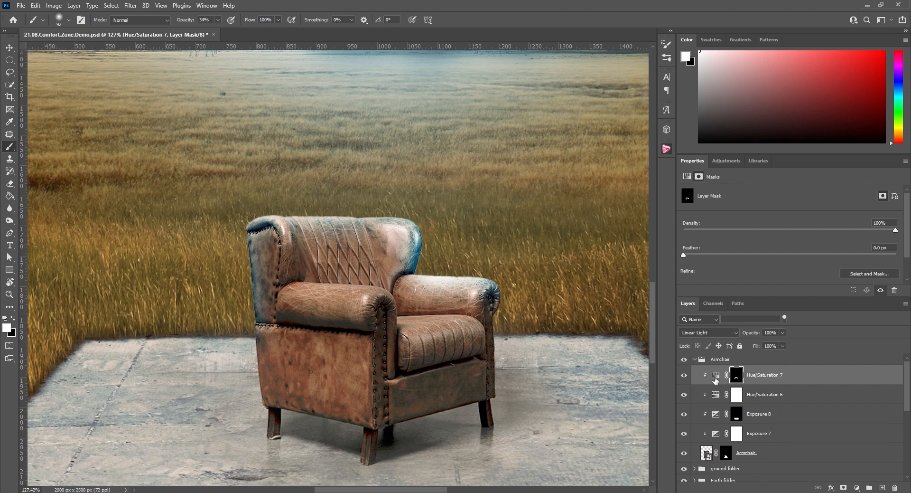
# Set the rim light adjustment to saturation 28 and lightness +50, and compare the image with and without it
pyautogui.click(714, 378)
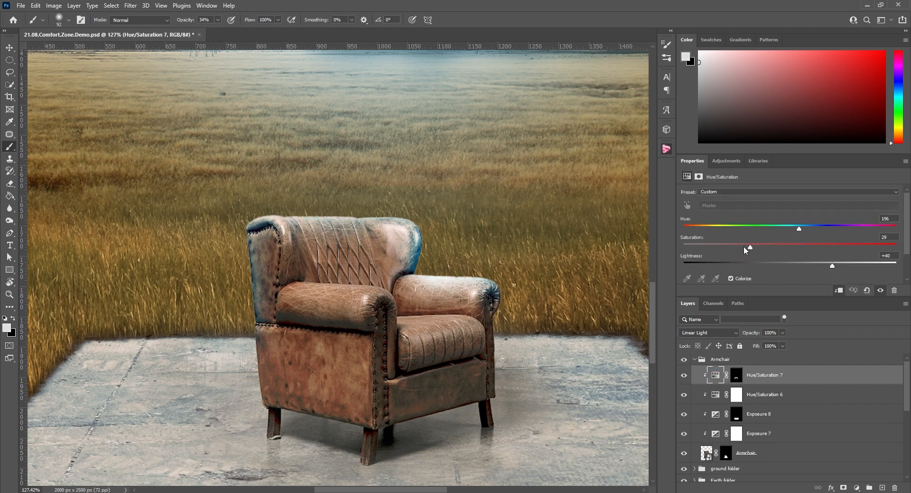
pyautogui.moveTo(832, 264); pyautogui.dragTo(847, 263)
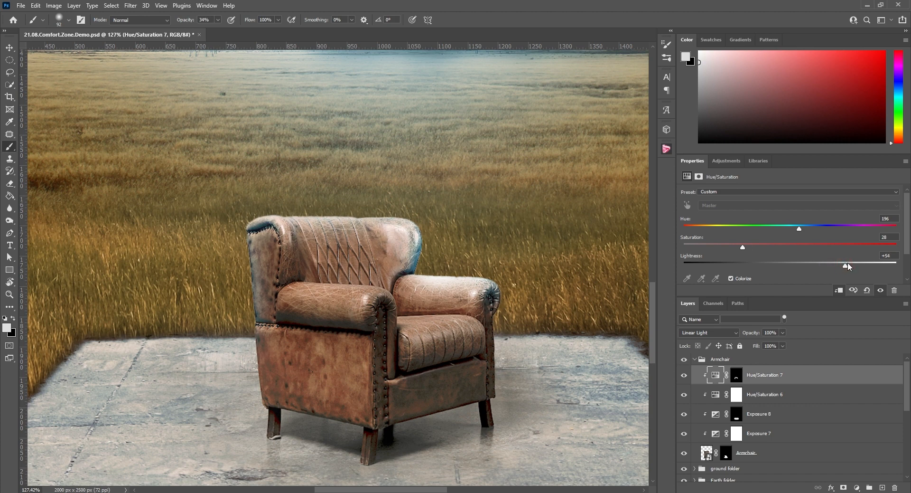
pyautogui.scroll(-13, 844, 267)
pyautogui.click(683, 375)
pyautogui.click(684, 375)
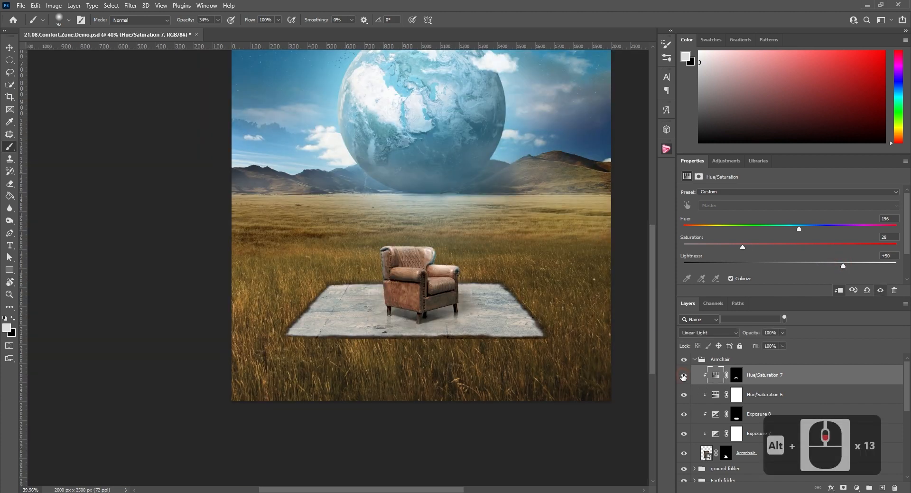
# Add an Exposure adjustment of -2.15 clipped to the armchair, with a black mask painted white over the chair's side and lower front
pyautogui.scroll(5, 442, 257)
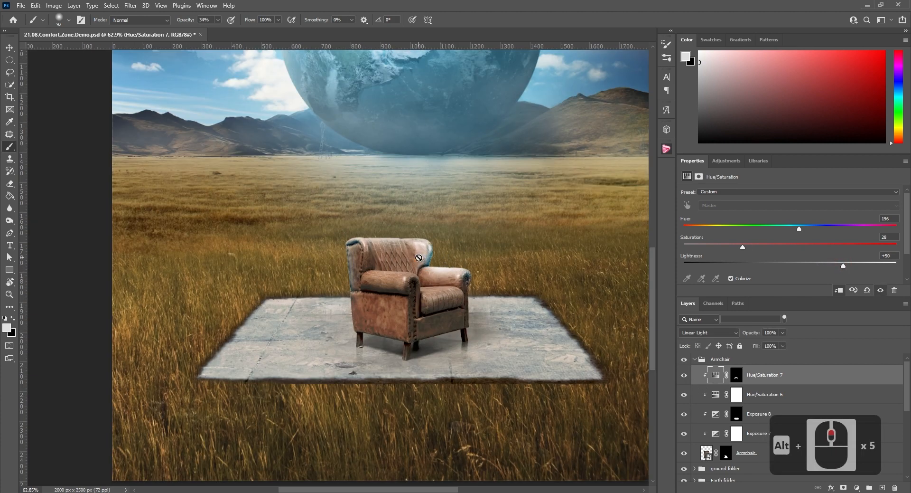
pyautogui.scroll(2, 372, 254)
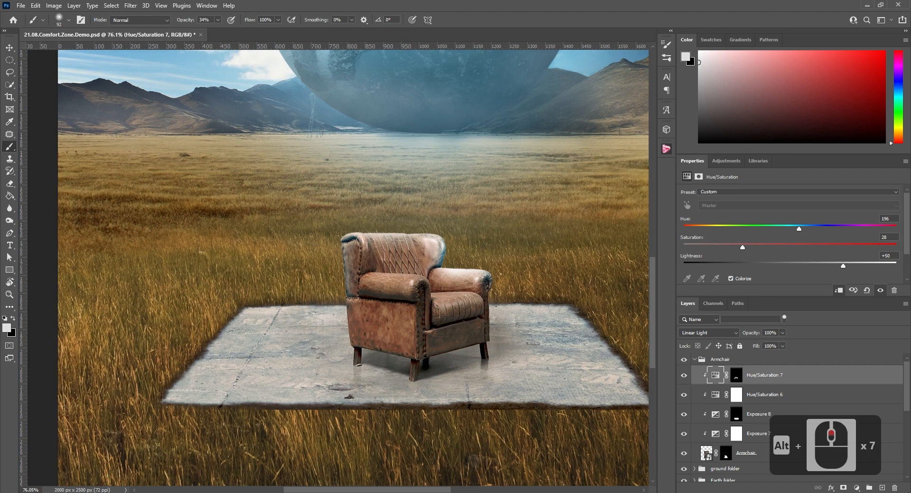
pyautogui.scroll(-4, 353, 265)
pyautogui.click(726, 160)
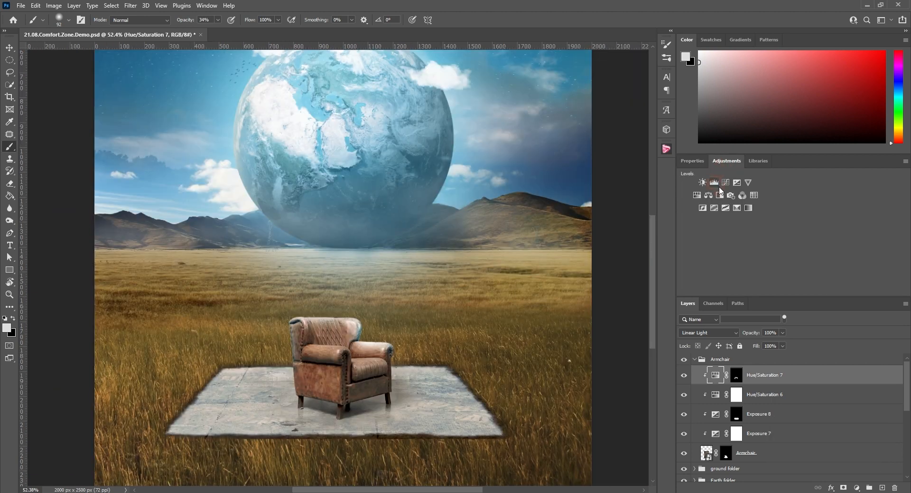
pyautogui.click(736, 183)
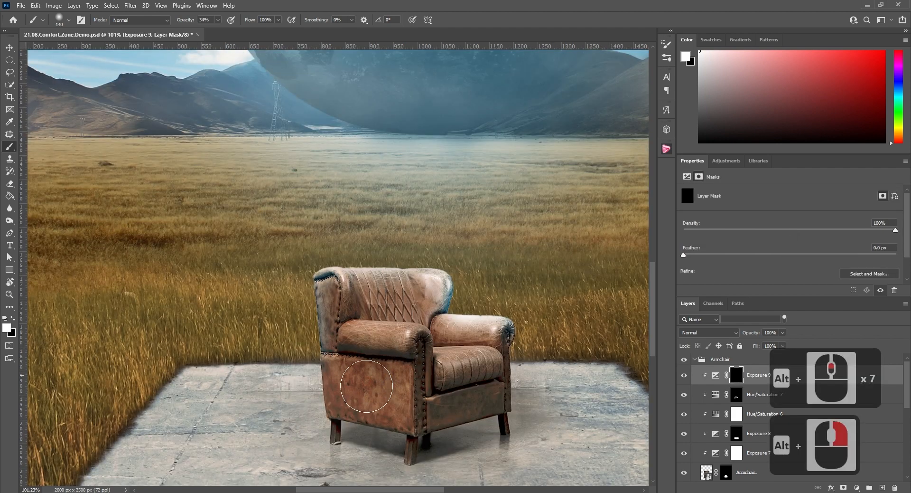
pyautogui.moveTo(389, 374)
pyautogui.mouseDown()
pyautogui.moveTo(396, 406)
pyautogui.moveTo(409, 414)
pyautogui.moveTo(350, 365)
pyautogui.moveTo(365, 362)
pyautogui.mouseUp()
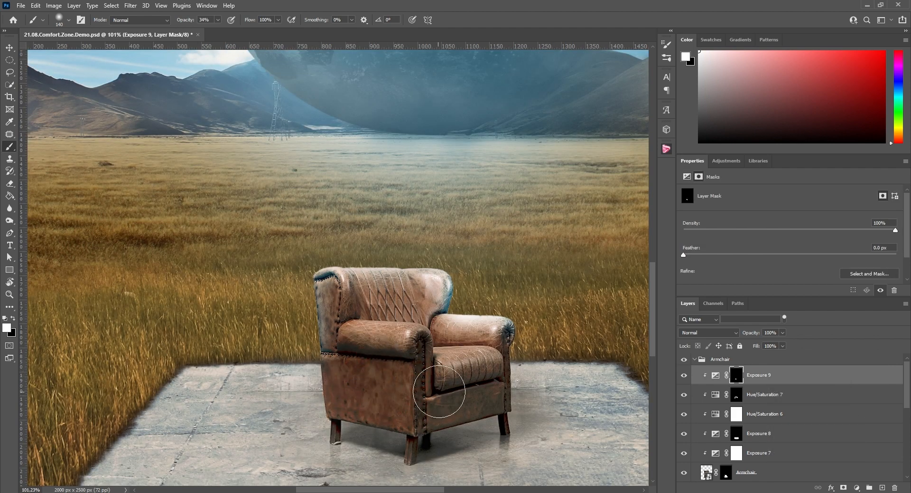
pyautogui.keyDown('alt'); pyautogui.rightClick(332, 311); pyautogui.keyUp('alt')
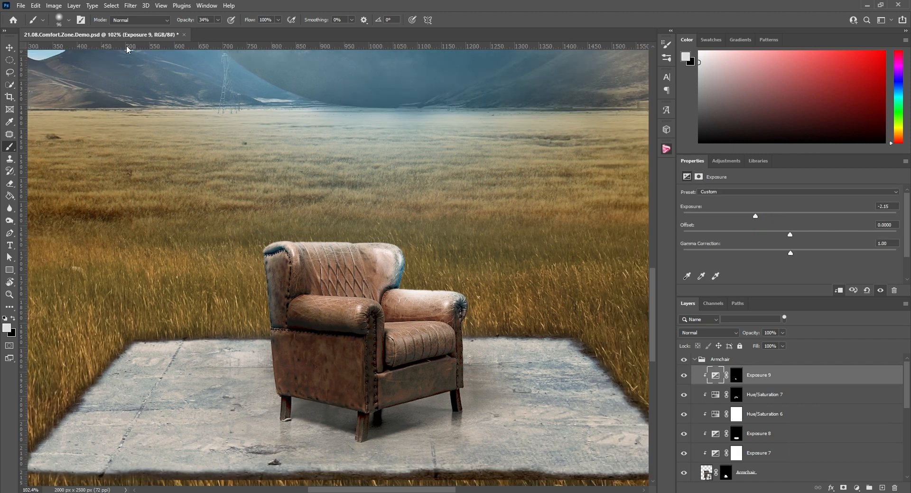
# Place the DSC01556 photo of the seated man, scale it to about 759 x 508 px and position it over the armchair
pyautogui.click(10, 47)
pyautogui.scroll(-6, 332, 224)
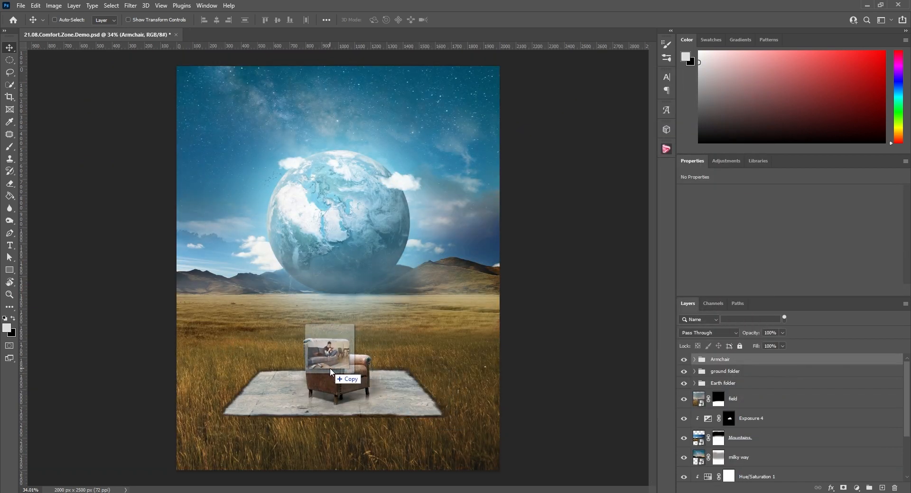
pyautogui.moveTo(330, 367); pyautogui.dragTo(333, 369)
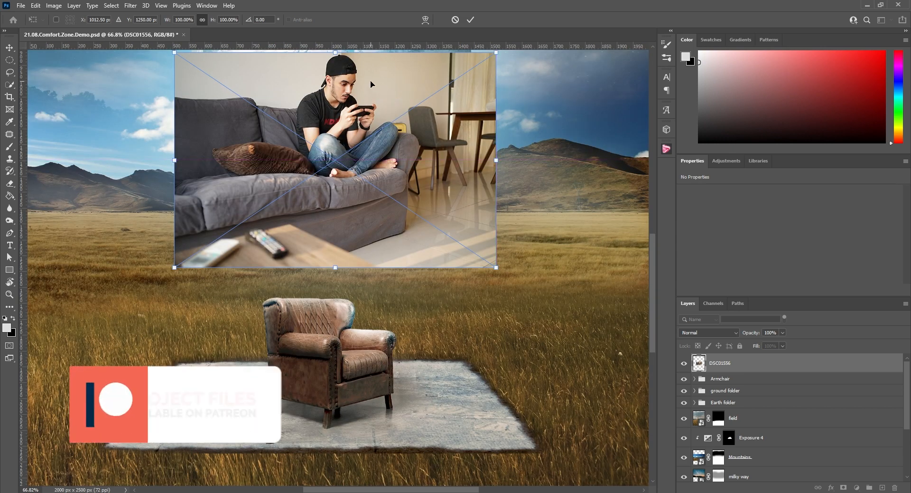
pyautogui.moveTo(365, 123); pyautogui.dragTo(351, 332)
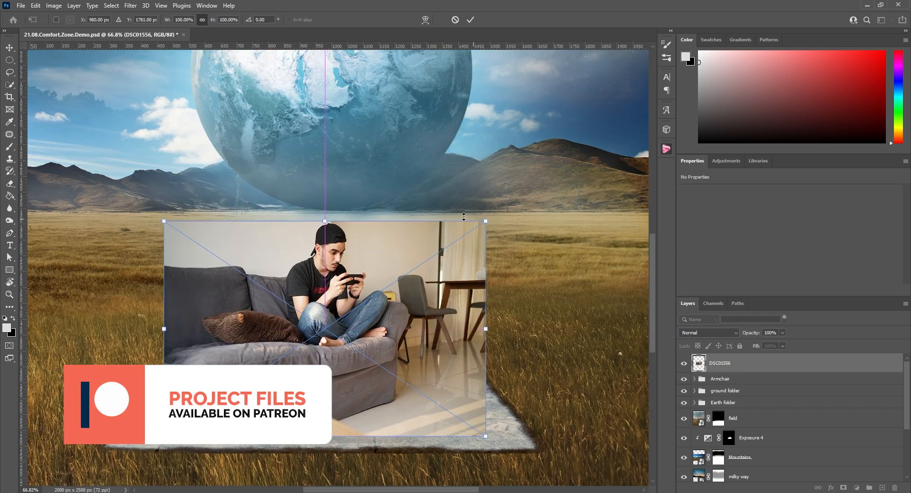
pyautogui.moveTo(485, 219); pyautogui.dragTo(403, 279)
pyautogui.moveTo(338, 301); pyautogui.dragTo(383, 289)
pyautogui.click(470, 19)
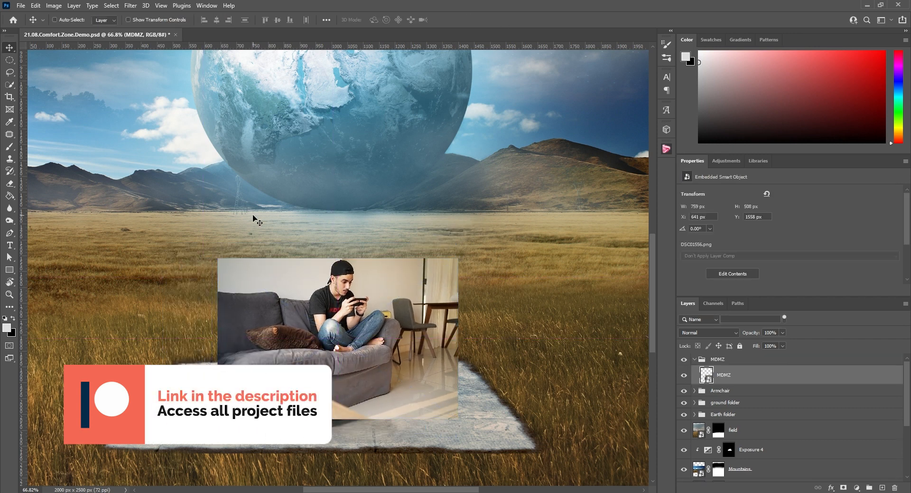
# Select the photo's subject, refine the selection to the seated man only and add a layer mask to the MDMZ layer
pyautogui.click(112, 6)
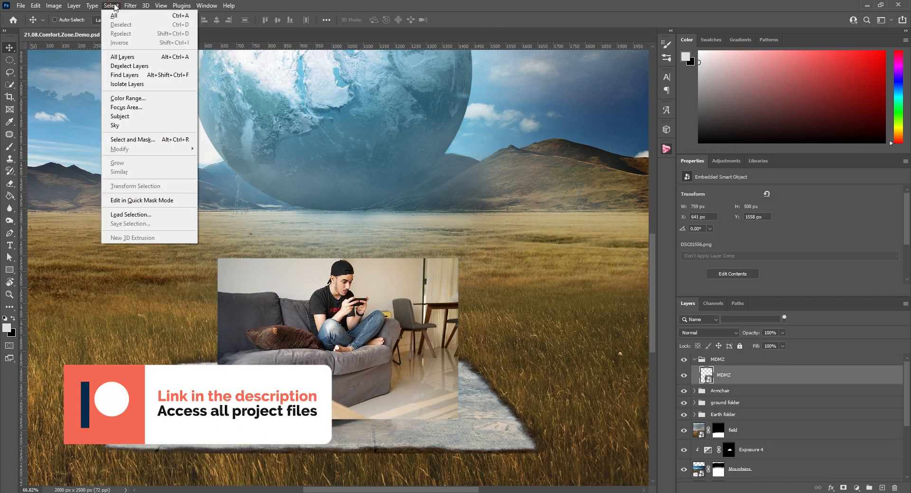
pyautogui.click(139, 117)
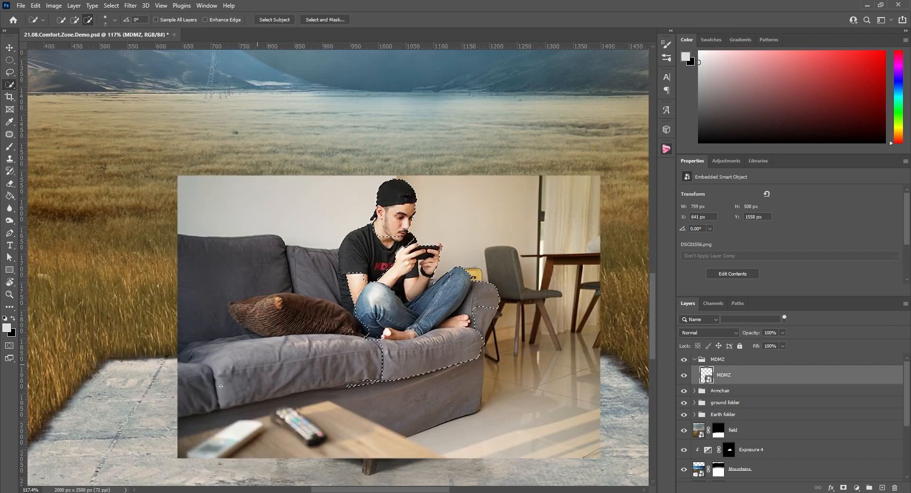
pyautogui.moveTo(398, 363); pyautogui.dragTo(482, 299)
pyautogui.moveTo(361, 242); pyautogui.dragTo(348, 294)
pyautogui.click(843, 487)
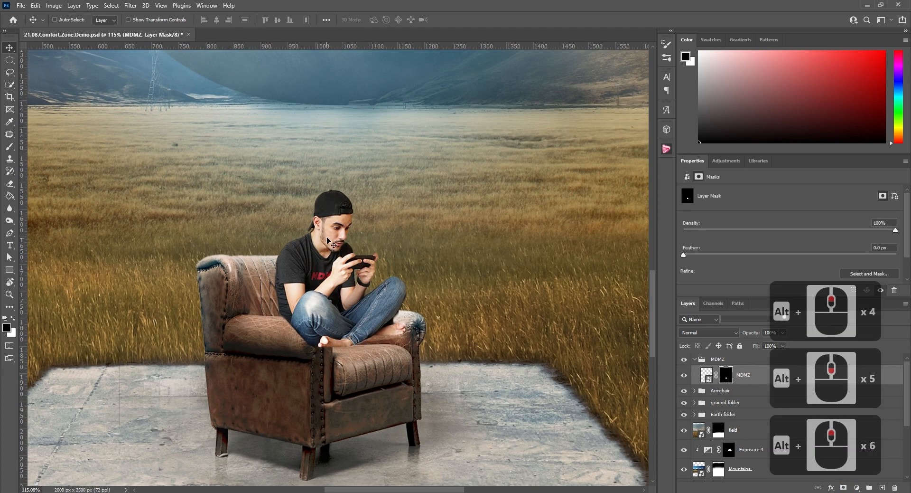
# Paint black on the MDMZ mask to hide the man's knee and foot where they overlap the armchair's front armrest
pyautogui.moveTo(332, 222)
pyautogui.mouseDown()
pyautogui.moveTo(327, 241)
pyautogui.moveTo(319, 240)
pyautogui.moveTo(323, 219)
pyautogui.moveTo(332, 242)
pyautogui.mouseUp()
pyautogui.scroll(5, 323, 239)
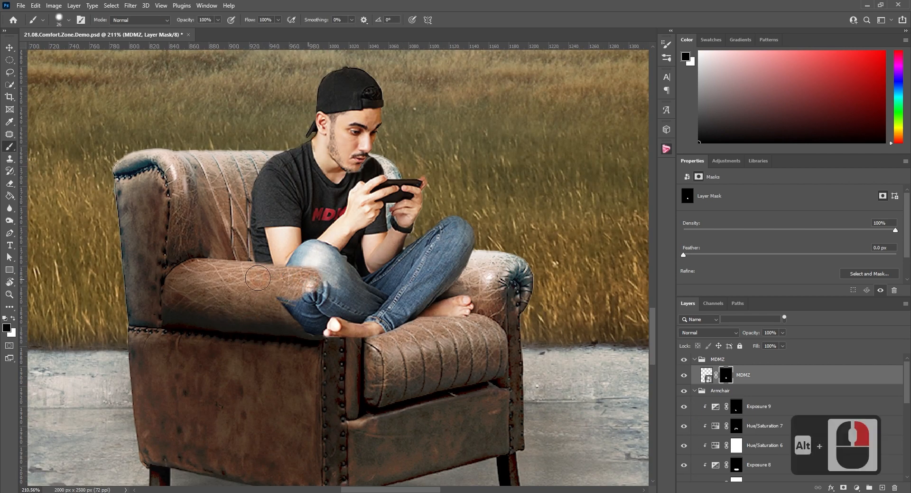
pyautogui.moveTo(257, 277); pyautogui.dragTo(327, 277)
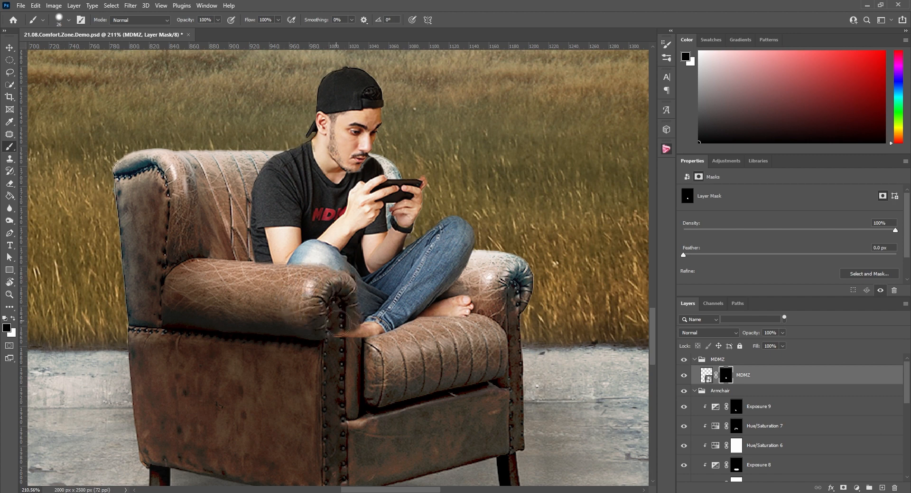
pyautogui.scroll(-6, 343, 297)
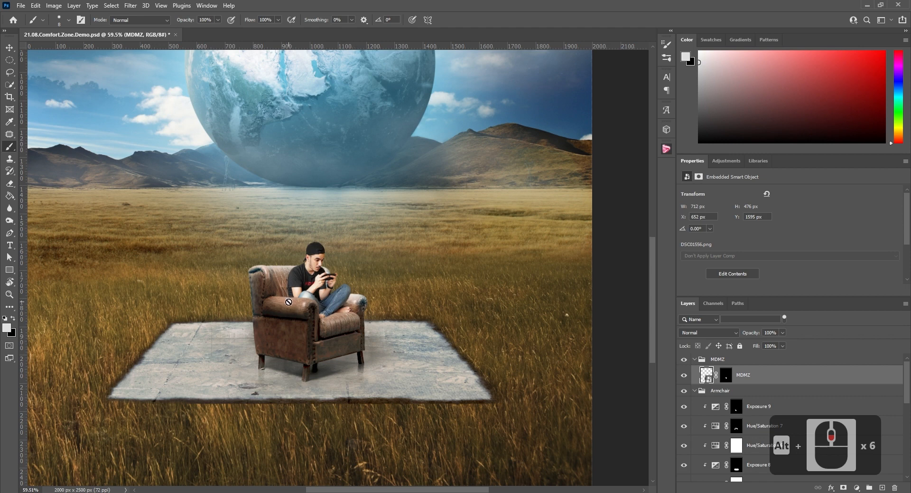
# Add an Exposure adjustment layer in the MDMZ group and move it beneath the MDMZ layer
pyautogui.click(726, 161)
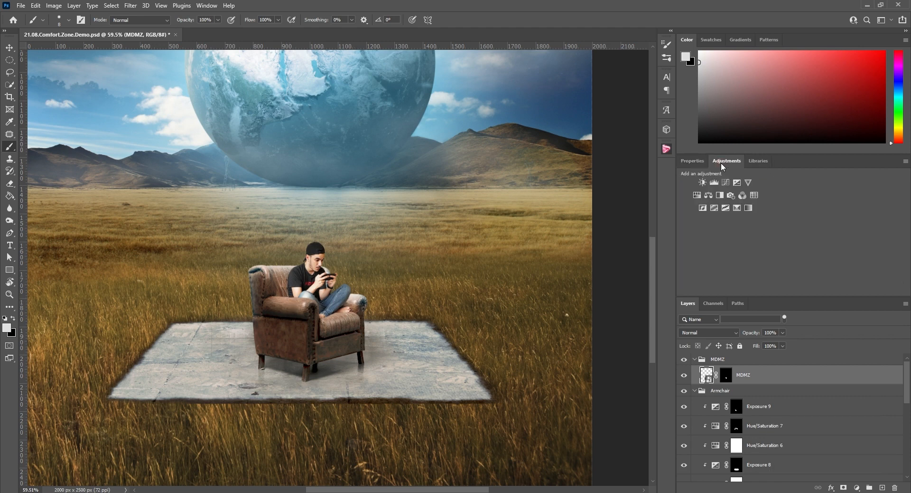
pyautogui.click(735, 181)
pyautogui.click(757, 380)
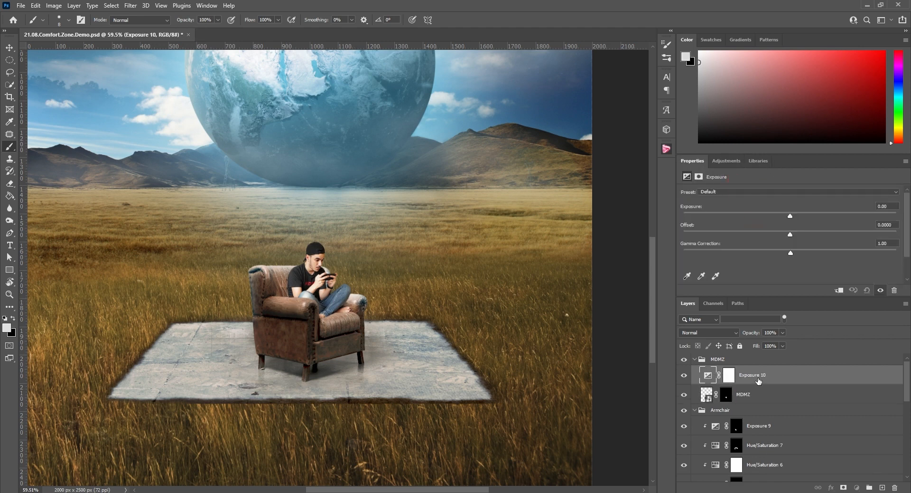
pyautogui.moveTo(751, 379); pyautogui.dragTo(755, 398)
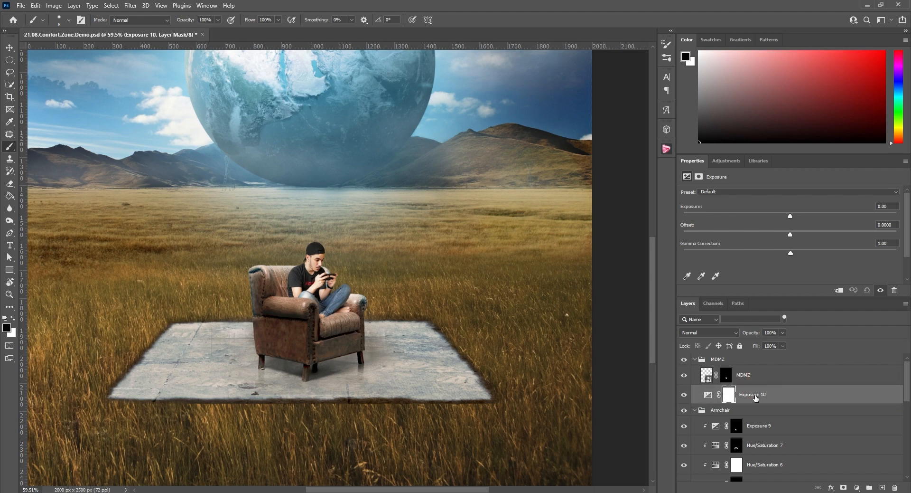
# Lower the Exposure 10 layer's exposure to about -2.24 and invert its mask to black
pyautogui.moveTo(790, 215); pyautogui.dragTo(756, 216)
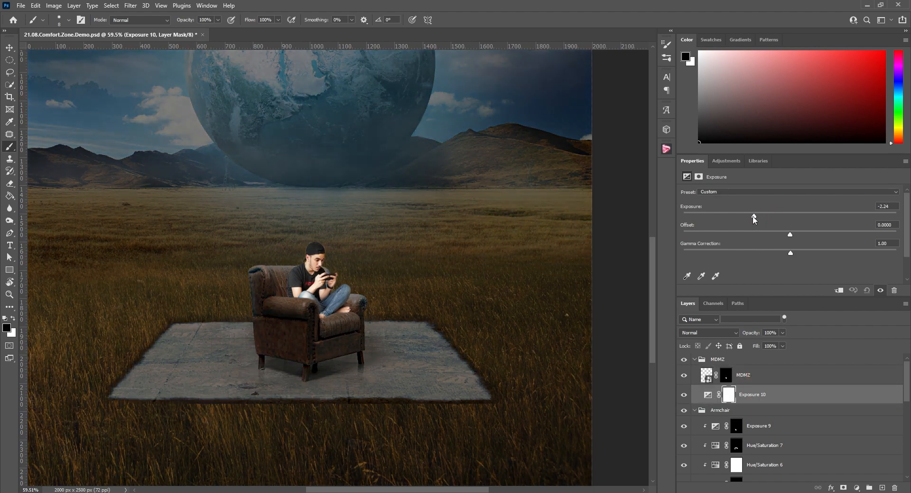
pyautogui.click(726, 395)
pyautogui.hotkey('ctrl', 'i')
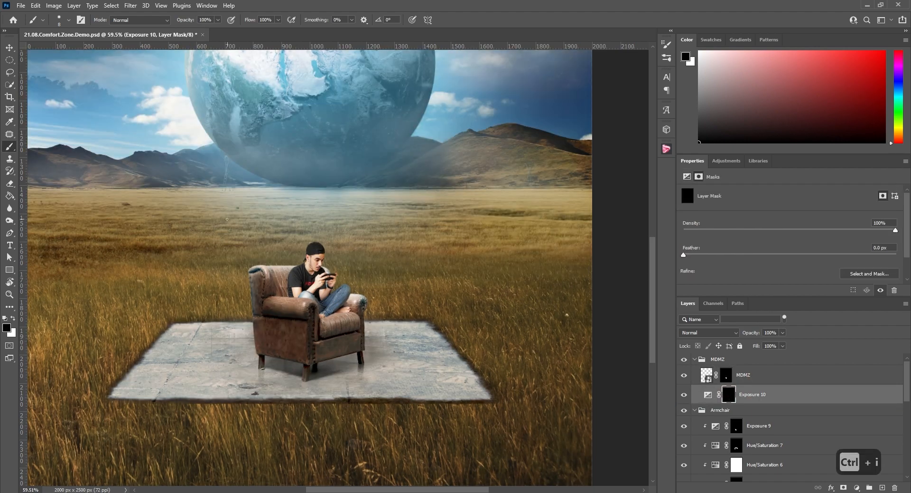
# Paint white on the Exposure 10 mask to add a soft shadow on the armchair's backrest behind the man
pyautogui.press('x')
pyautogui.keyDown('alt'); pyautogui.scroll(4, 292, 285); pyautogui.keyUp('alt')
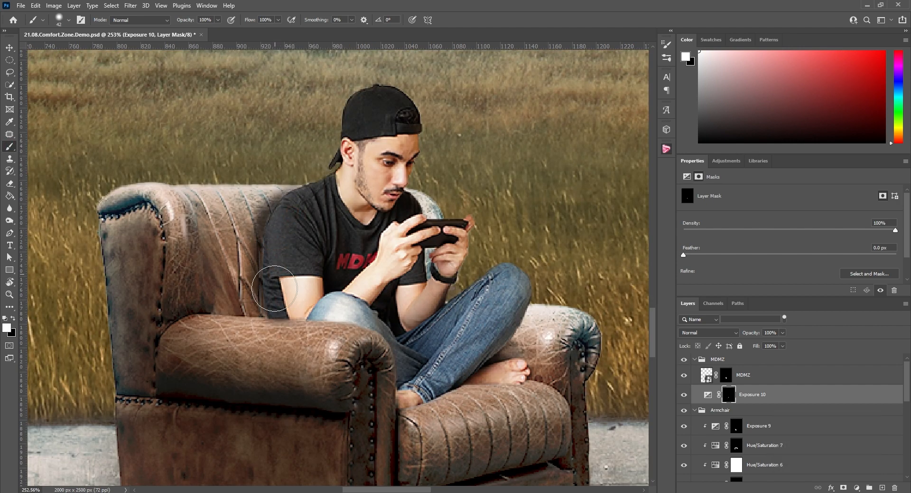
pyautogui.press('x')
pyautogui.keyDown('alt'); pyautogui.scroll(2, 251, 275); pyautogui.keyUp('alt')
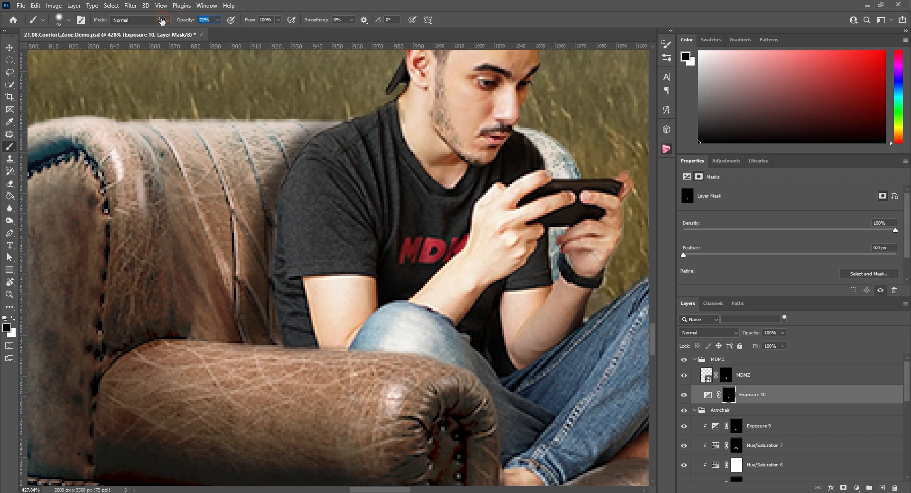
pyautogui.hotkey('ctrl', 'z')
pyautogui.press('x')
pyautogui.moveTo(296, 159)
pyautogui.mouseDown()
pyautogui.moveTo(280, 184)
pyautogui.moveTo(274, 269)
pyautogui.moveTo(259, 304)
pyautogui.moveTo(275, 229)
pyautogui.moveTo(262, 250)
pyautogui.mouseUp()
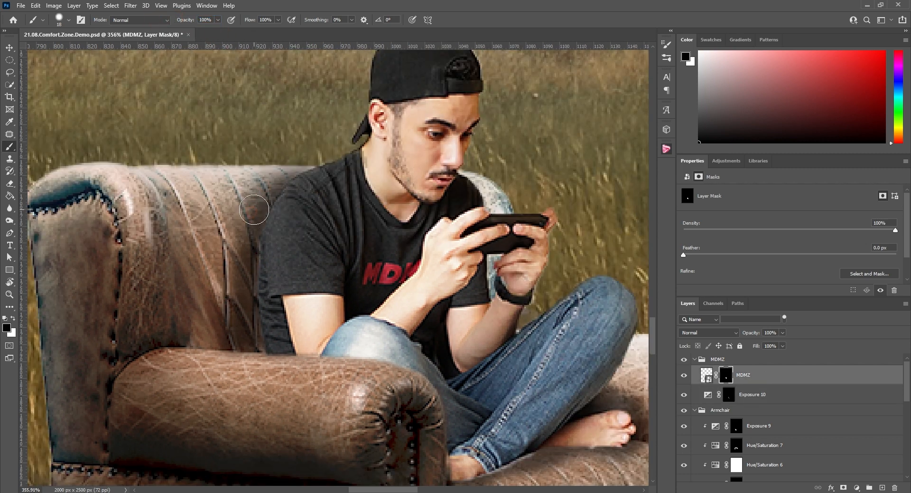
pyautogui.scroll(-2, 507, 385)
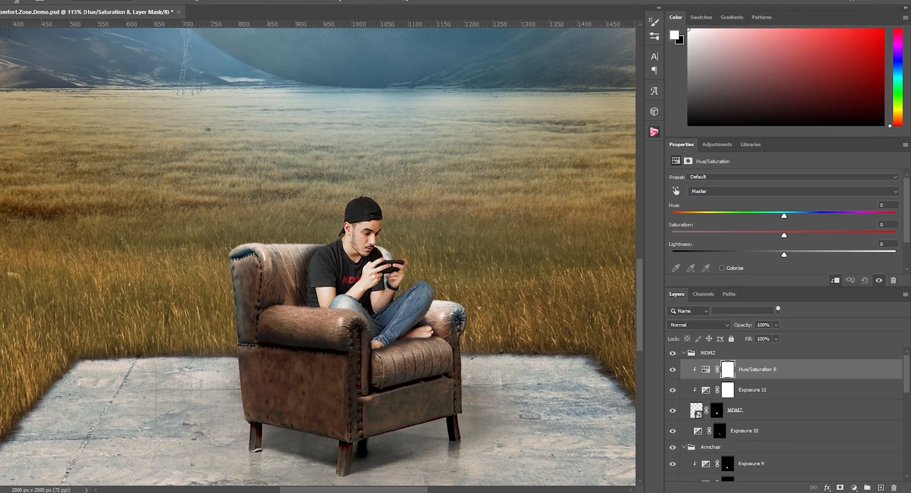
# Tune Hue/Saturation 8 by lowering the man's overall saturation slightly and shifting the blue of his jeans toward teal
pyautogui.moveTo(784, 216); pyautogui.dragTo(780, 216)
pyautogui.moveTo(784, 236)
pyautogui.mouseDown()
pyautogui.moveTo(752, 236)
pyautogui.moveTo(774, 236)
pyautogui.mouseUp()
pyautogui.click(712, 191)
pyautogui.click(705, 213)
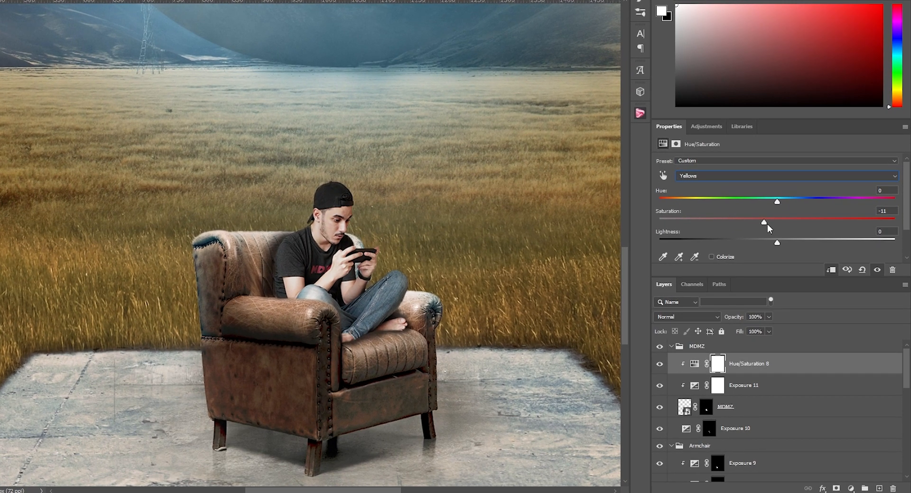
pyautogui.click(717, 175)
pyautogui.click(702, 226)
pyautogui.moveTo(777, 202); pyautogui.dragTo(823, 223)
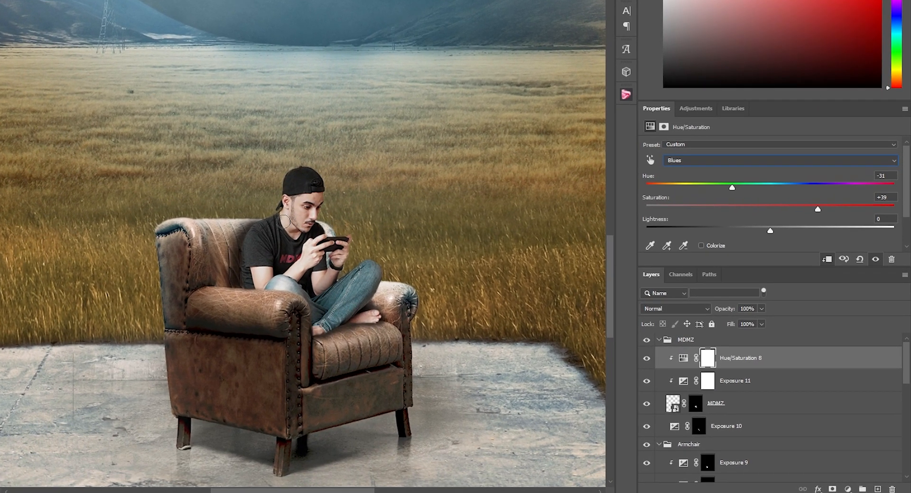
# Add a Curves adjustment above Hue/Saturation 8 and shape a gentle S-curve to increase the man's contrast
pyautogui.click(848, 489)
pyautogui.click(840, 264)
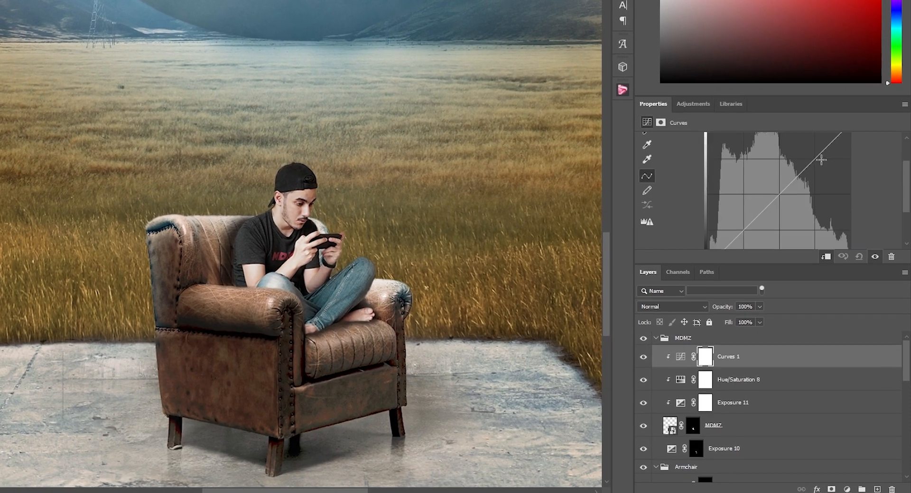
pyautogui.moveTo(778, 96); pyautogui.dragTo(779, 28)
pyautogui.moveTo(804, 127); pyautogui.dragTo(804, 122)
pyautogui.moveTo(746, 184); pyautogui.dragTo(746, 189)
pyautogui.scroll(-4, 236, 248)
pyautogui.scroll(9, 233, 245)
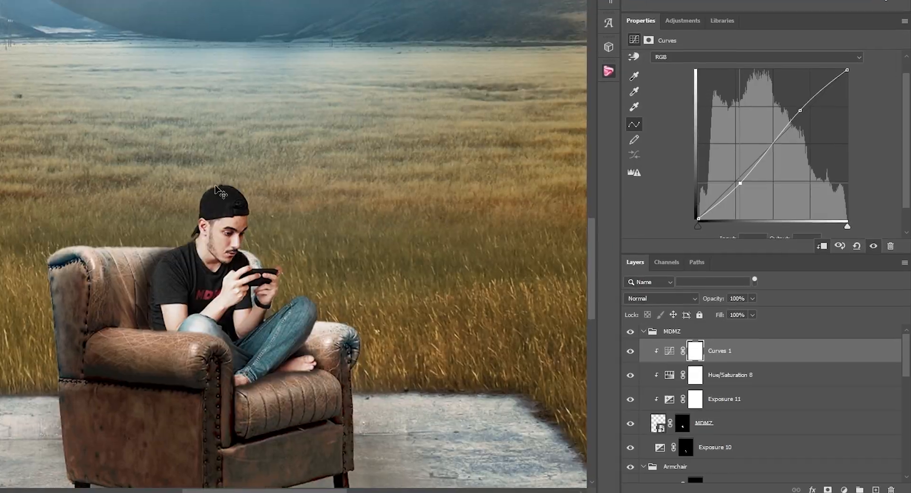
pyautogui.scroll(-12, 204, 231)
pyautogui.scroll(11, 195, 225)
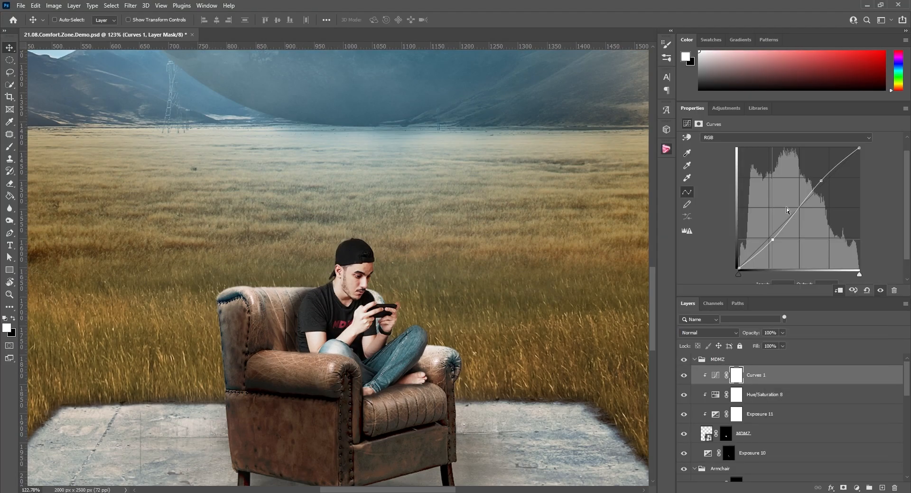
# Add a Hue/Saturation adjustment above Curves 1, clip it to the man's layer and enable Colorize
pyautogui.click(726, 108)
pyautogui.click(698, 142)
pyautogui.moveTo(775, 294); pyautogui.dragTo(773, 237)
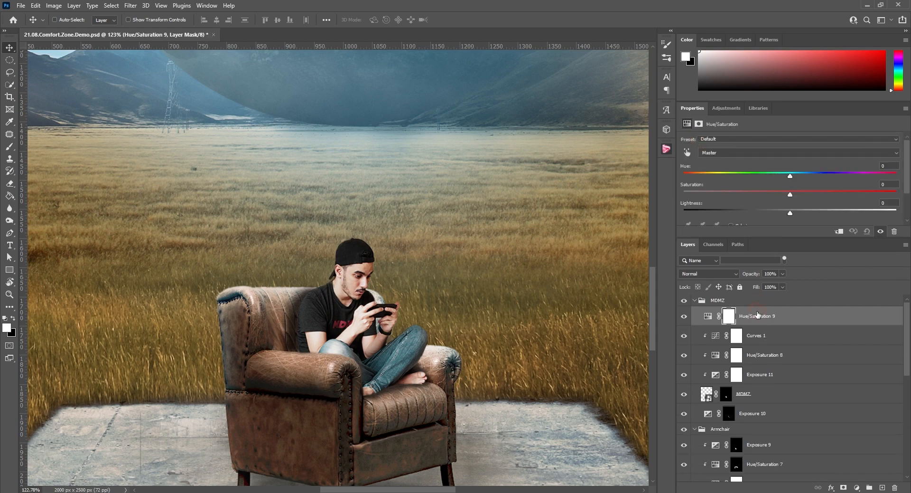
pyautogui.rightClick(759, 314)
pyautogui.click(783, 273)
pyautogui.scroll(-1, 770, 209)
pyautogui.click(731, 211)
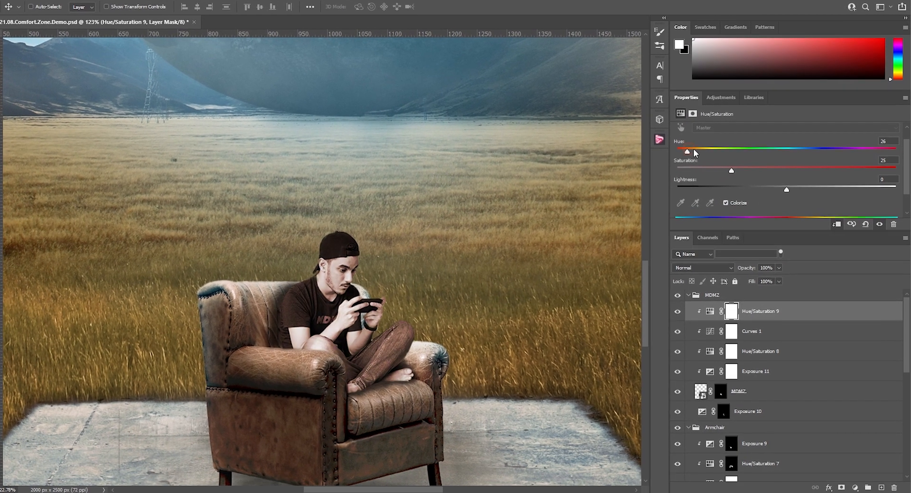
# Set Hue/Saturation 9 to hue 201, saturation 44 and lightness +51, with the Linear Light blend mode
pyautogui.moveTo(679, 153); pyautogui.dragTo(797, 142)
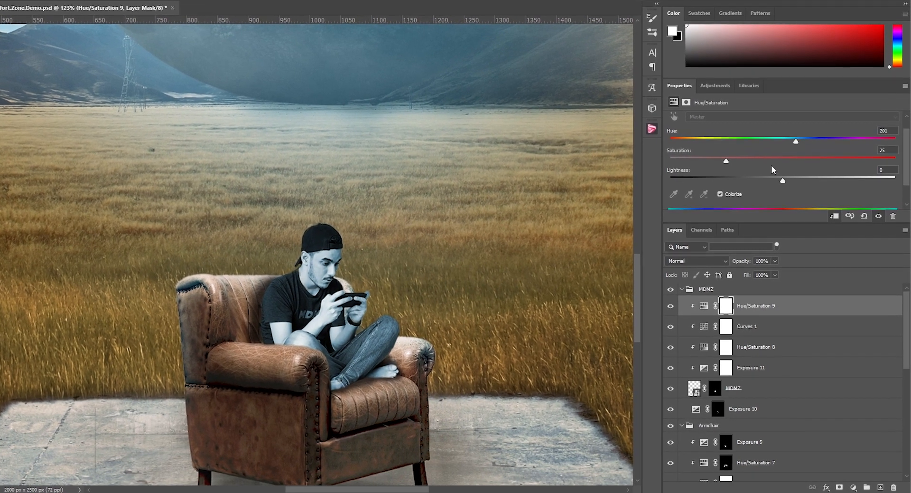
pyautogui.moveTo(728, 162); pyautogui.dragTo(839, 170)
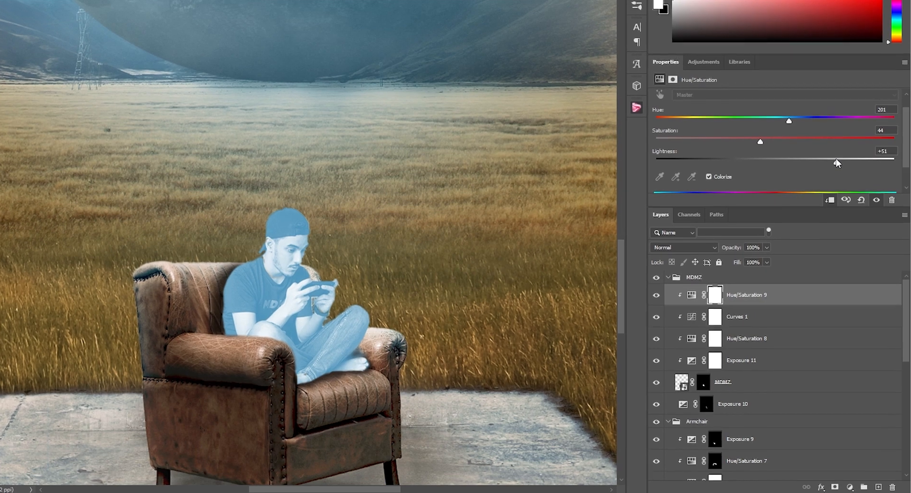
pyautogui.click(685, 249)
pyautogui.click(663, 391)
# Invert the Hue/Saturation 9 mask and paint white at 36% opacity to add blue rim light on the man's cap, shoulders and jeans
pyautogui.click(711, 290)
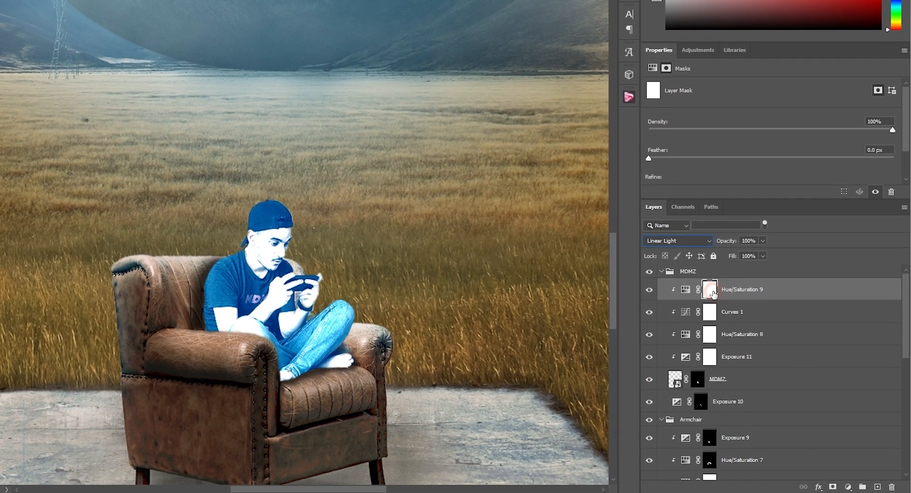
pyautogui.hotkey('ctrl', 'i')
pyautogui.scroll(10, 227, 182)
pyautogui.moveTo(320, 217)
pyautogui.mouseDown()
pyautogui.moveTo(343, 209)
pyautogui.moveTo(433, 265)
pyautogui.mouseUp()
pyautogui.moveTo(268, 323); pyautogui.dragTo(173, 376)
pyautogui.scroll(-5, 315, 166)
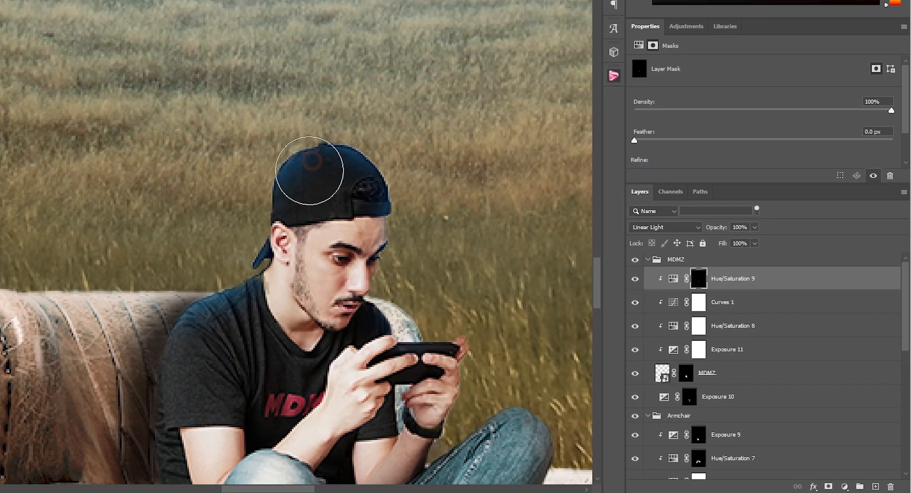
pyautogui.scroll(-7, 362, 213)
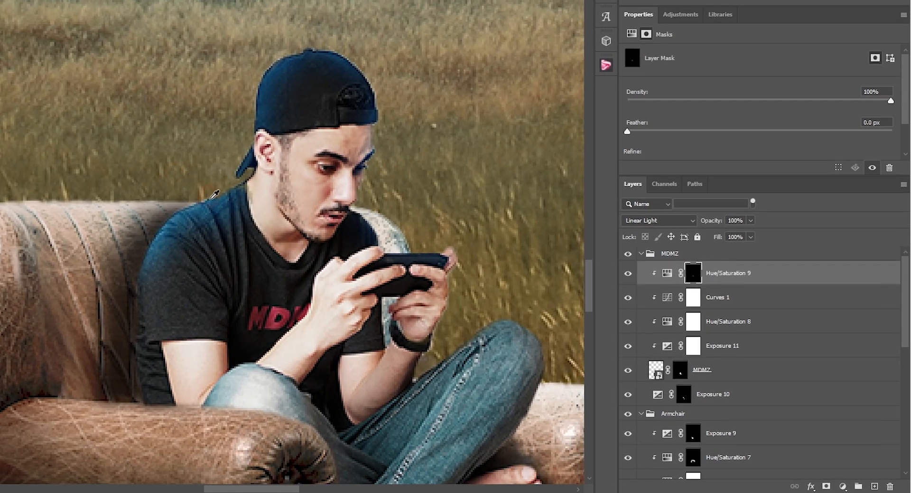
pyautogui.scroll(11, 332, 237)
pyautogui.scroll(-13, 353, 243)
pyautogui.scroll(6, 354, 243)
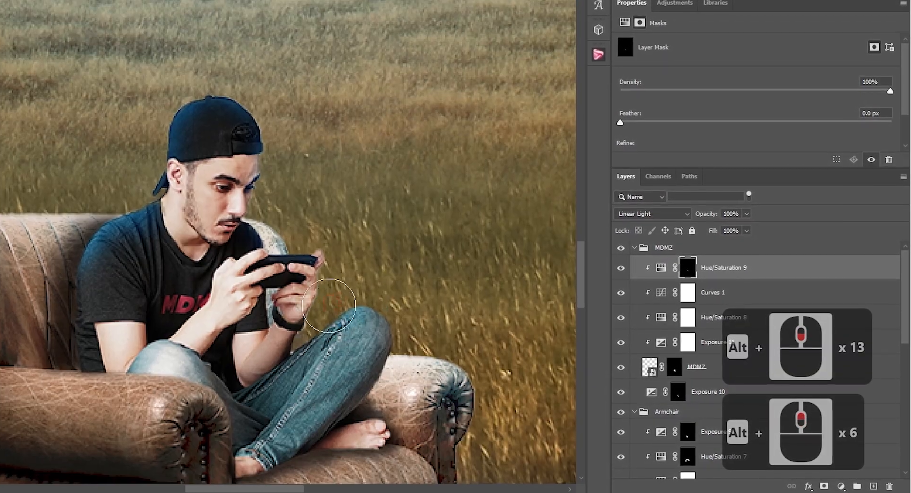
pyautogui.scroll(8, 345, 239)
pyautogui.scroll(-20, 370, 194)
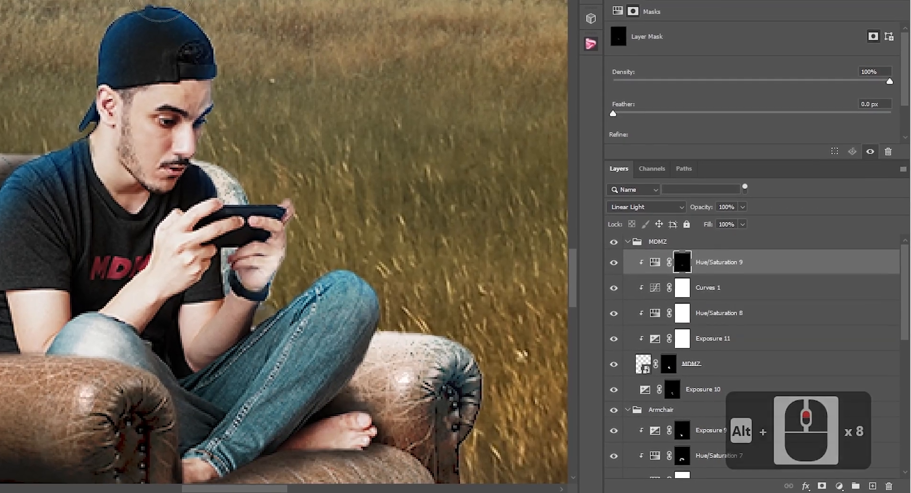
pyautogui.scroll(9, 389, 201)
pyautogui.scroll(-13, 397, 202)
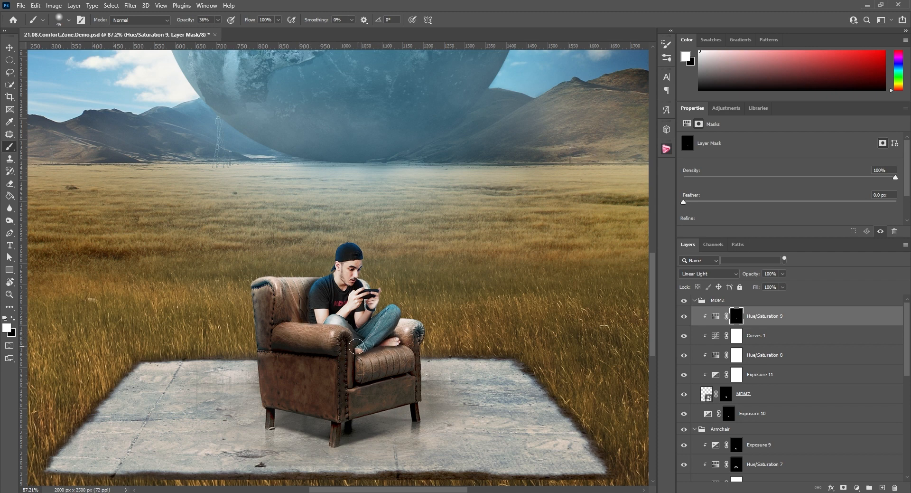
# Add an Exposure adjustment clipped above Hue/Saturation 9, lower its exposure and invert its mask to black
pyautogui.click(718, 105)
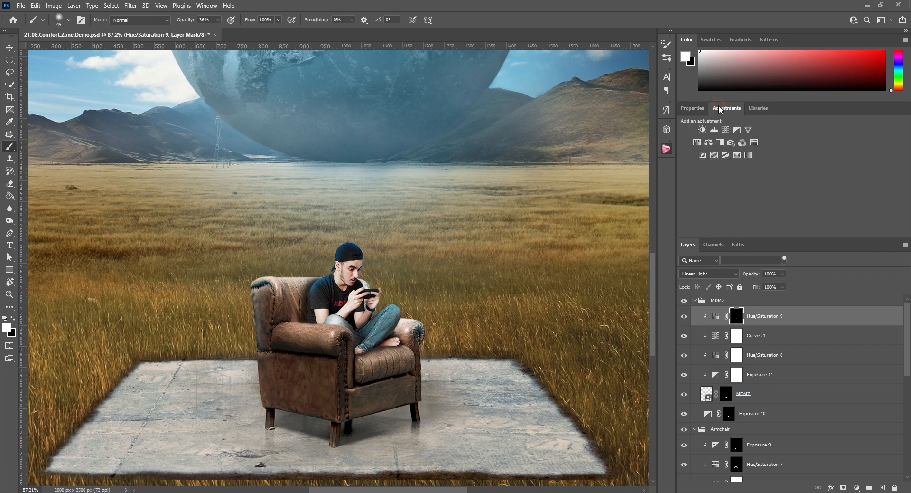
pyautogui.click(725, 134)
pyautogui.rightClick(760, 317)
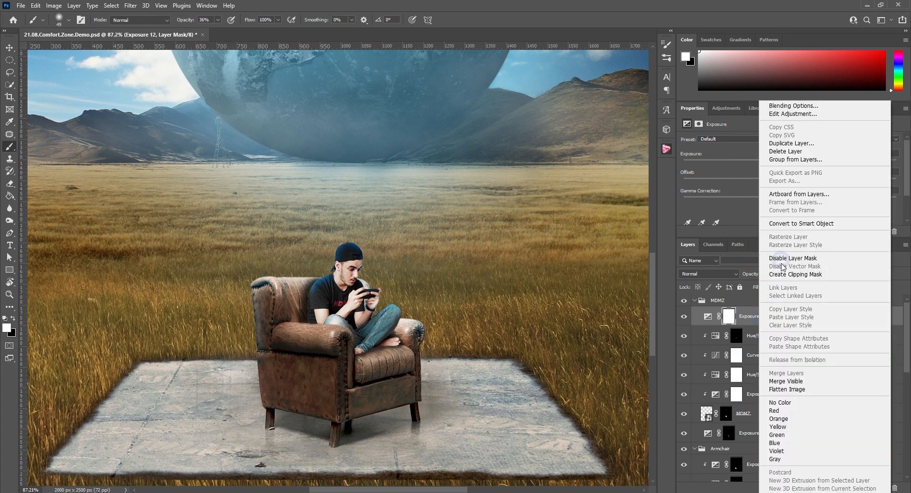
pyautogui.click(782, 273)
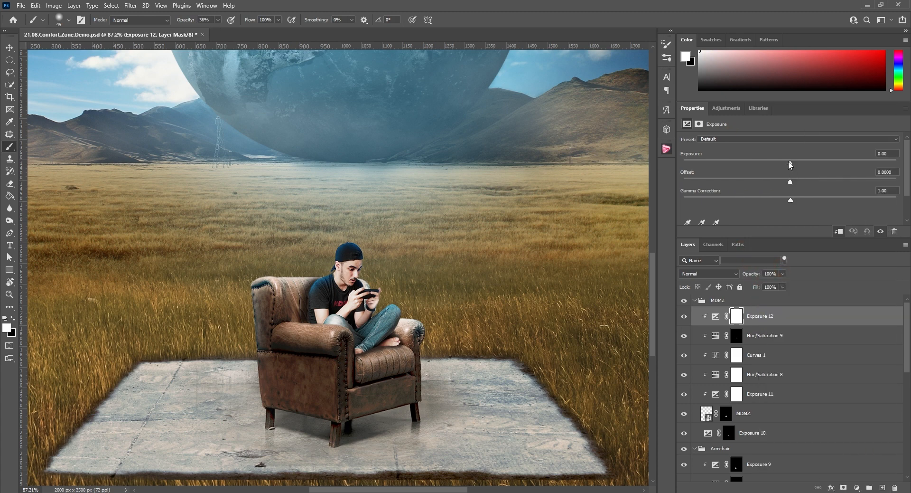
pyautogui.moveTo(791, 164); pyautogui.dragTo(761, 164)
pyautogui.hotkey('ctrl', 'i')
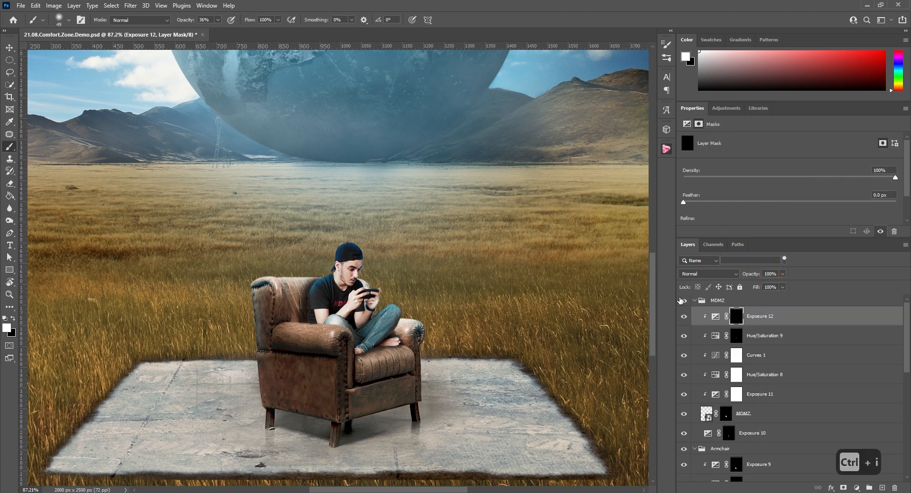
# Paint white on the Exposure 12 mask to darken the man's knee behind the front armrest, and compare with the effect hidden
pyautogui.scroll(7, 353, 332)
pyautogui.keyDown('alt'); pyautogui.rightClick(353, 331); pyautogui.keyUp('alt')
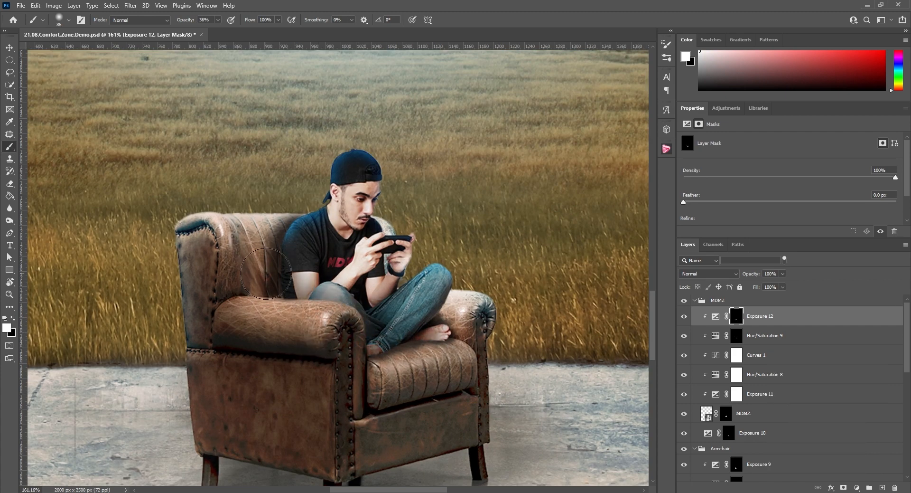
pyautogui.keyDown('alt'); pyautogui.rightClick(301, 302); pyautogui.keyUp('alt')
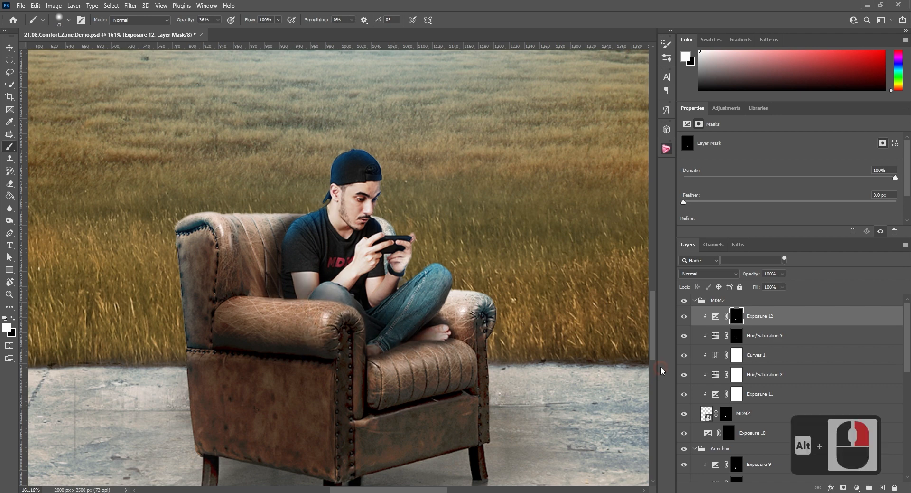
pyautogui.click(683, 316)
pyautogui.click(684, 317)
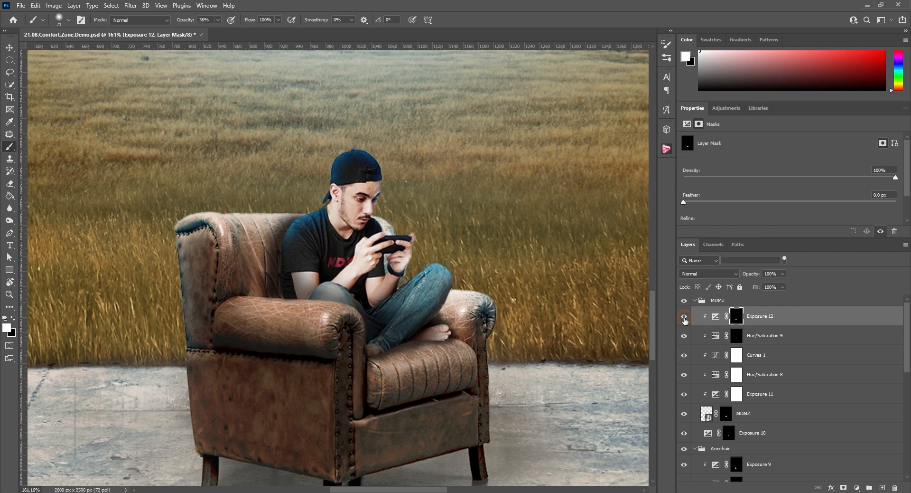
# Duplicate the field layer, move the copy above the MDMZ group and fill its mask with black
pyautogui.keyDown('alt'); pyautogui.scroll(-15, 424, 271); pyautogui.keyUp('alt')
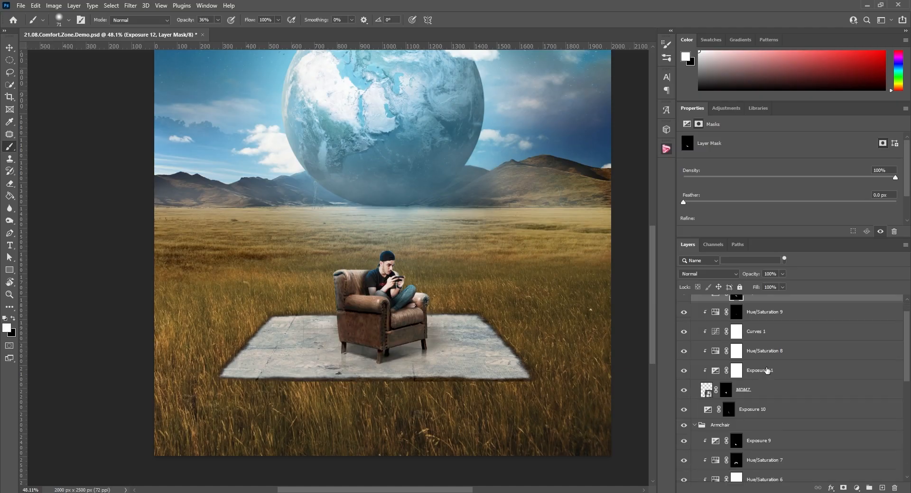
pyautogui.scroll(-6, 768, 371)
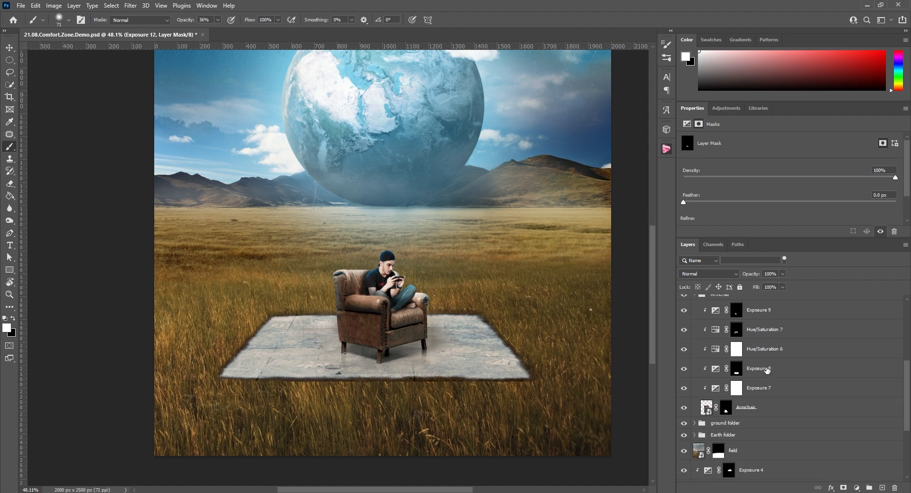
pyautogui.scroll(-1, 779, 389)
pyautogui.click(789, 406)
pyautogui.hotkey('ctrl', 'j')
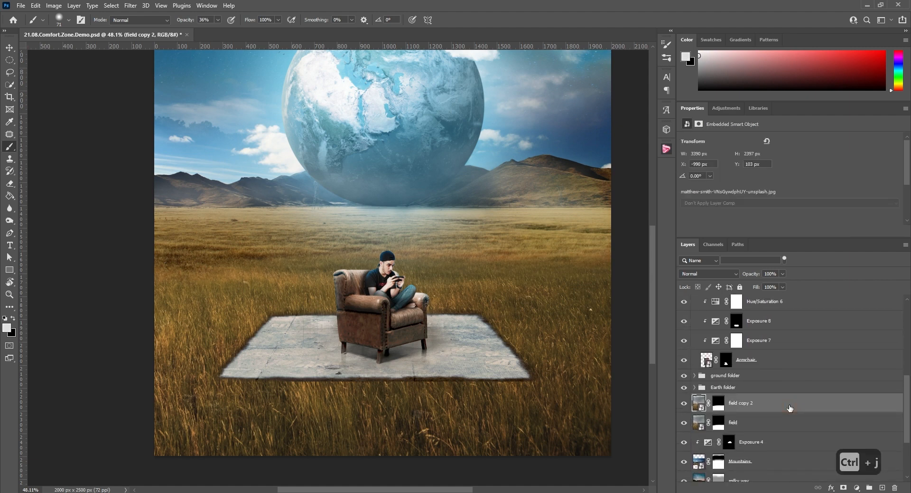
pyautogui.moveTo(783, 408); pyautogui.dragTo(768, 304)
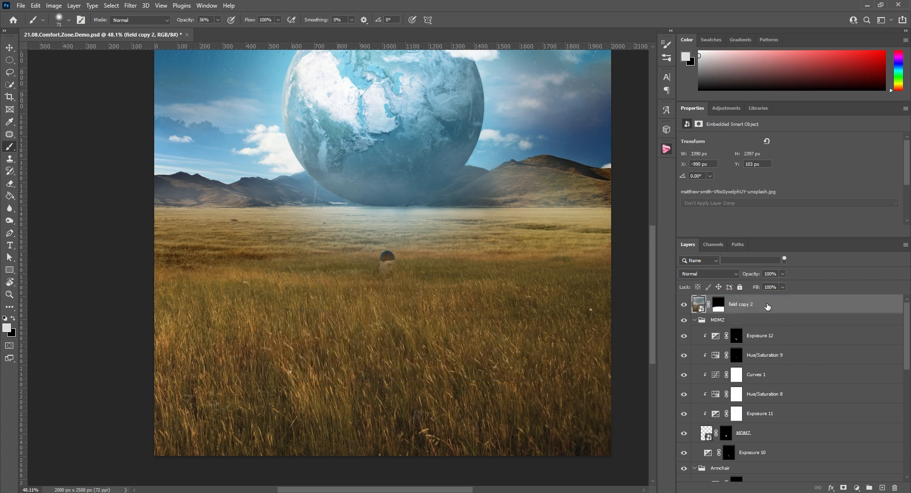
pyautogui.click(720, 304)
pyautogui.hotkey('ctrl', 'Delete')
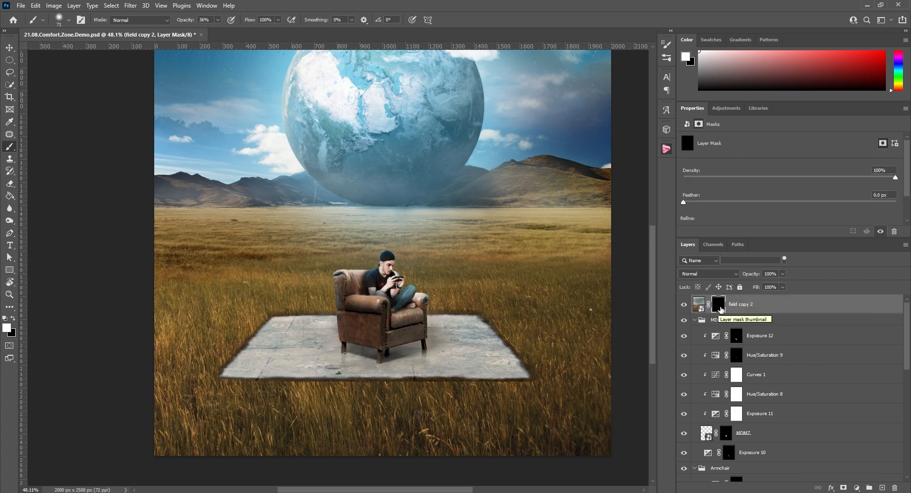
# Choose brush 2 from the Grass Photoshop Brushes 3 set
pyautogui.click(69, 20)
pyautogui.scroll(-2, 58, 229)
pyautogui.click(19, 243)
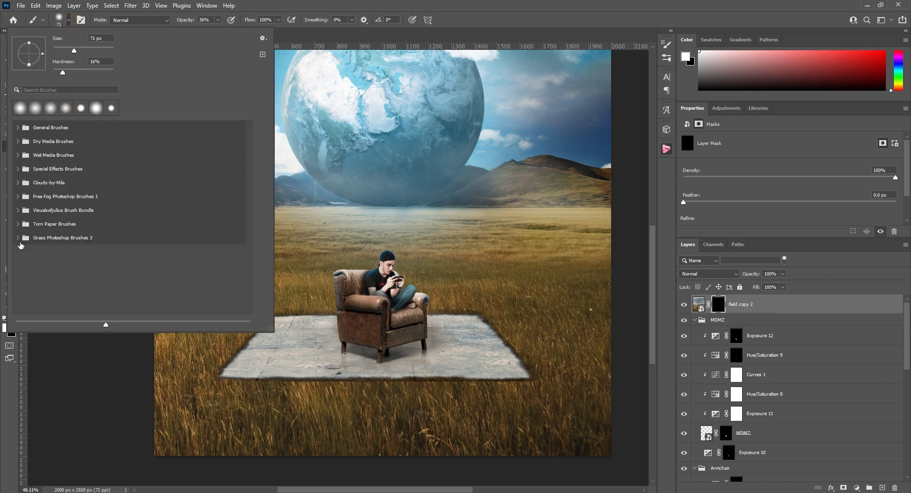
pyautogui.click(18, 238)
pyautogui.scroll(-4, 86, 231)
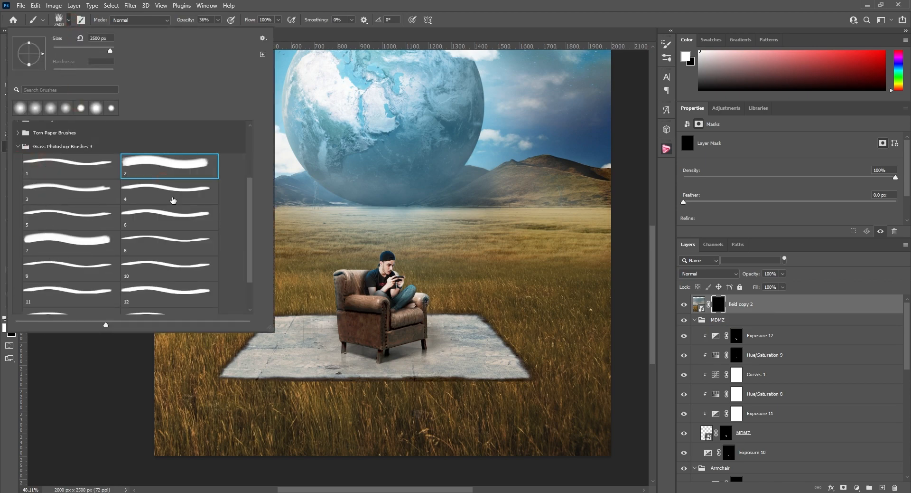
# Reduce the grass brush to 155 px at 100% opacity and start painting grass at the slab's front left corner on the field copy 2 mask
pyautogui.keyDown('alt'); pyautogui.moveTo(391, 288); pyautogui.dragTo(179, 309); pyautogui.keyUp('alt')
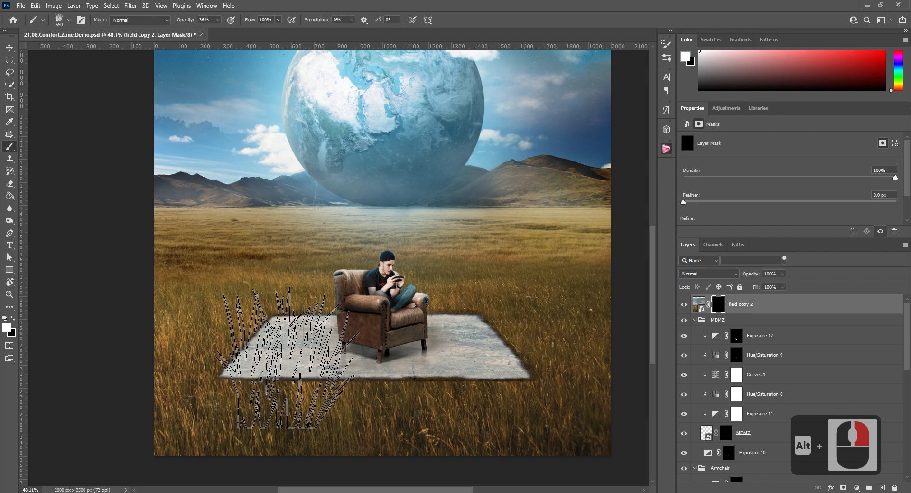
pyautogui.keyDown('alt'); pyautogui.moveTo(473, 260); pyautogui.dragTo(243, 280); pyautogui.keyUp('alt')
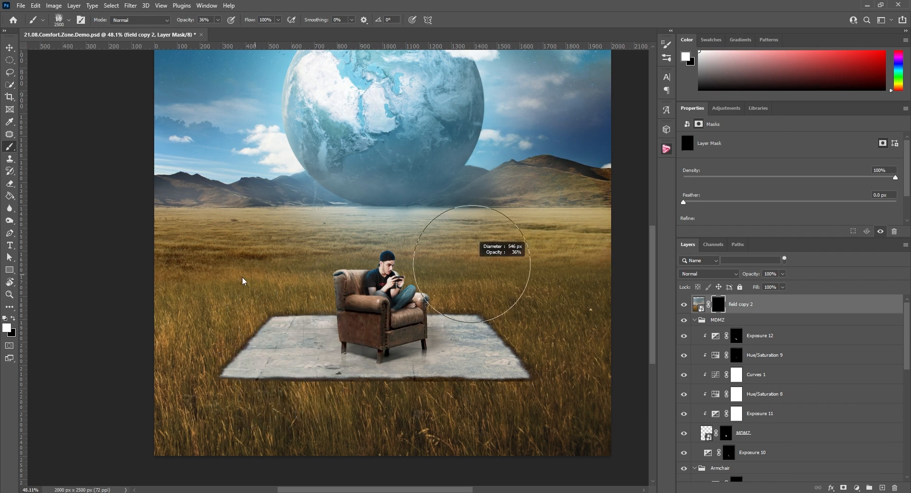
pyautogui.keyDown('alt'); pyautogui.scroll(9, 194, 416); pyautogui.keyUp('alt')
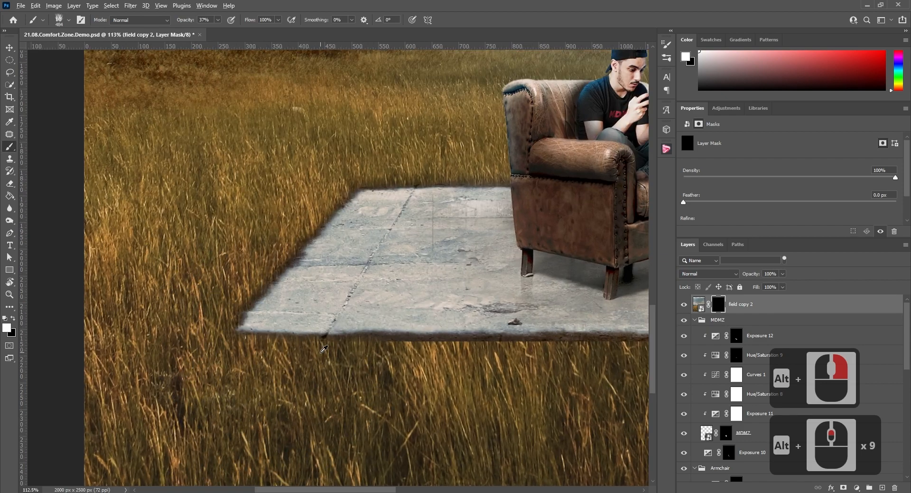
pyautogui.keyDown('alt'); pyautogui.moveTo(321, 351); pyautogui.dragTo(232, 358); pyautogui.keyUp('alt')
pyautogui.click(274, 339)
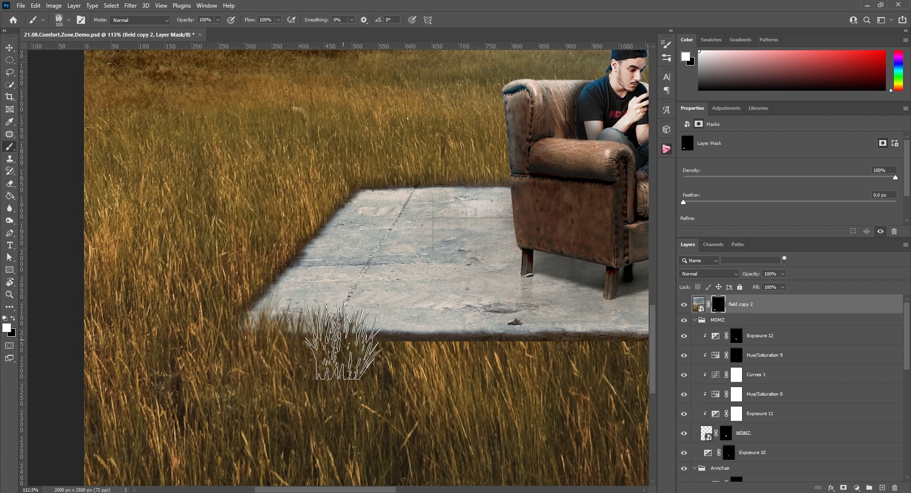
# Try painting grass blades along the slab's front edge on the field copy 2 mask, and undo the strokes
pyautogui.moveTo(341, 342)
pyautogui.mouseDown()
pyautogui.moveTo(450, 334)
pyautogui.moveTo(494, 336)
pyautogui.moveTo(512, 349)
pyautogui.moveTo(576, 346)
pyautogui.mouseUp()
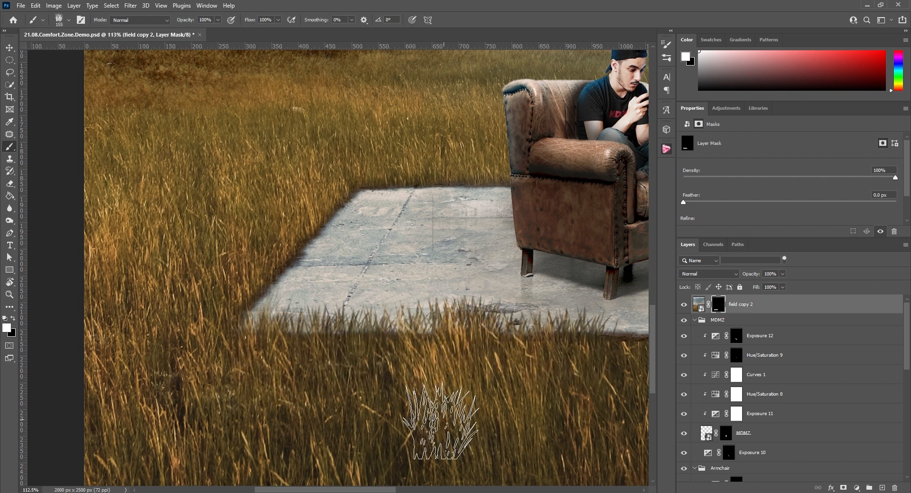
pyautogui.hotkey('ctrl', 'z')
pyautogui.hotkey('ctrl', 'z')
pyautogui.hotkey('ctrl', 'z')
pyautogui.hotkey('ctrl', 'z')
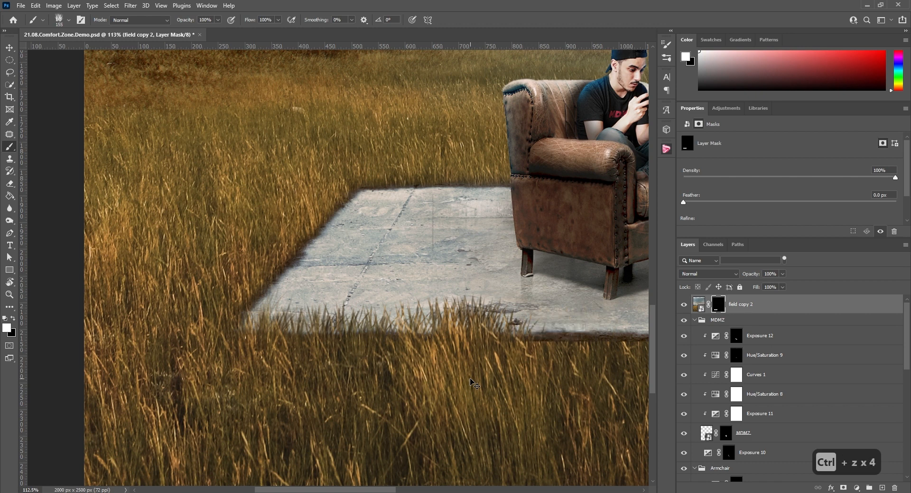
pyautogui.hotkey('ctrl', 'z')
pyautogui.hotkey('ctrl', 'z')
pyautogui.hotkey('ctrl', 'z')
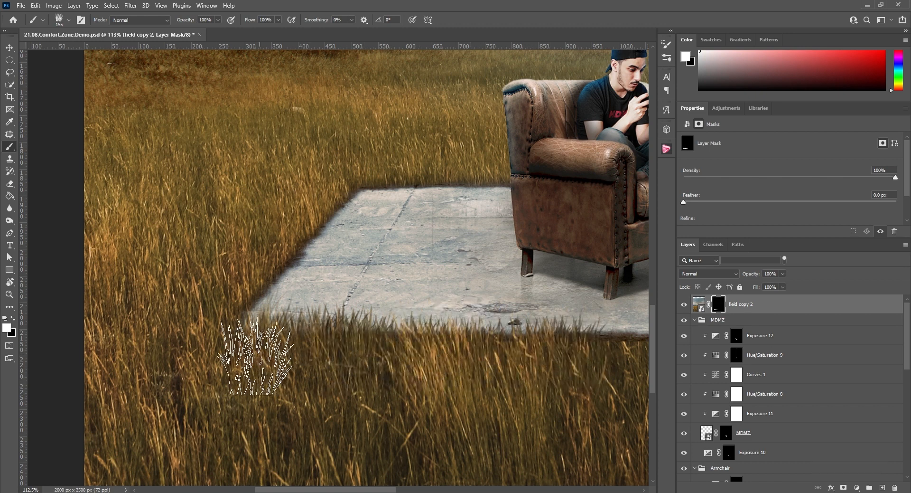
# Paint grass blades over the slab's whole front edge as far as its right corner, and check the edge at different zoom levels
pyautogui.hscroll(5, 256, 356)
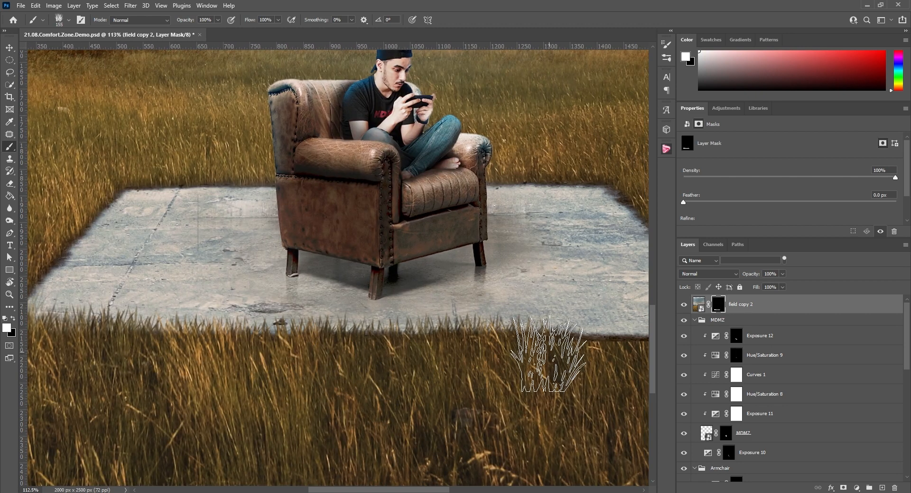
pyautogui.hscroll(4, 413, 455)
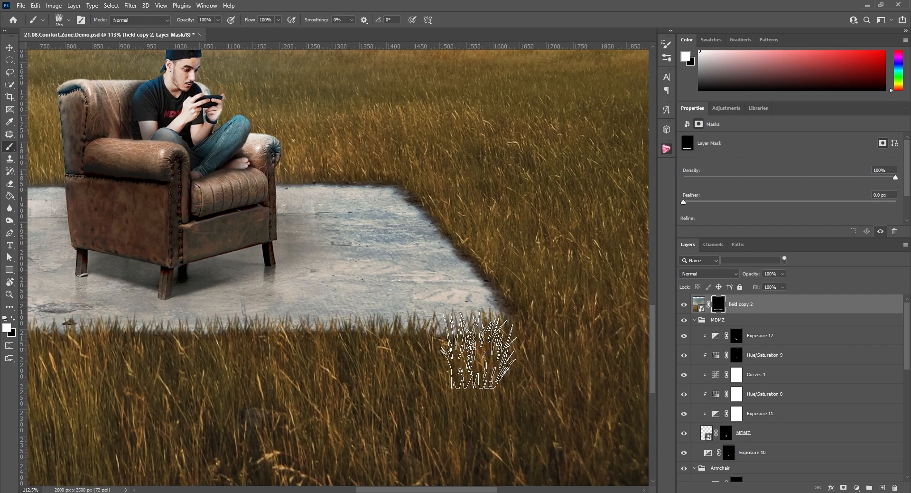
pyautogui.scroll(-10, 519, 356)
pyautogui.scroll(10, 266, 356)
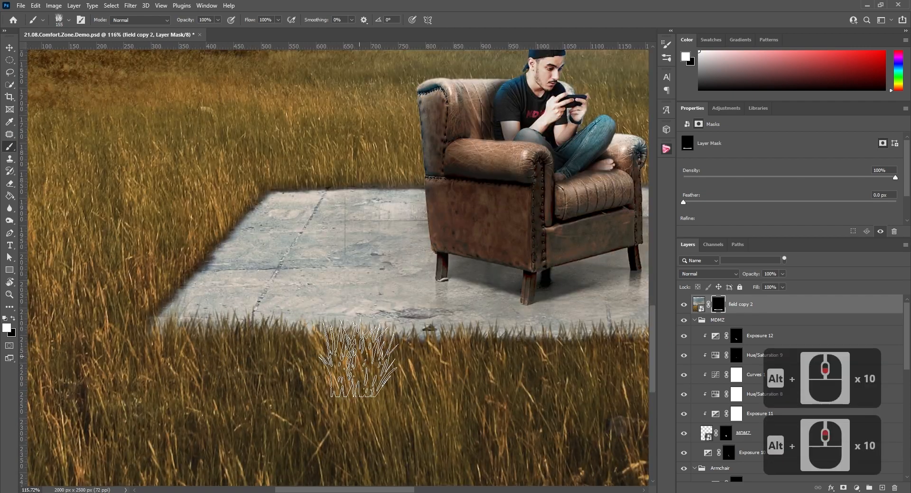
pyautogui.scroll(-9, 358, 358)
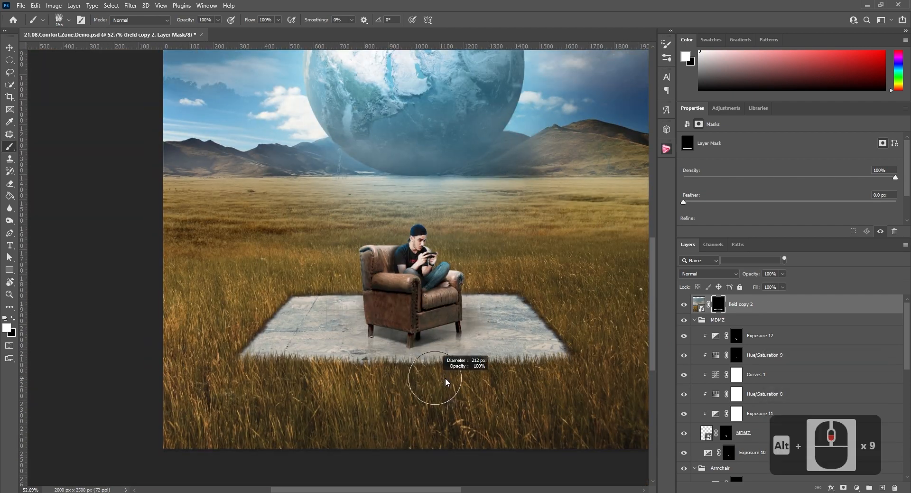
pyautogui.scroll(12, 372, 377)
pyautogui.scroll(-6, 401, 378)
pyautogui.scroll(-9, 401, 378)
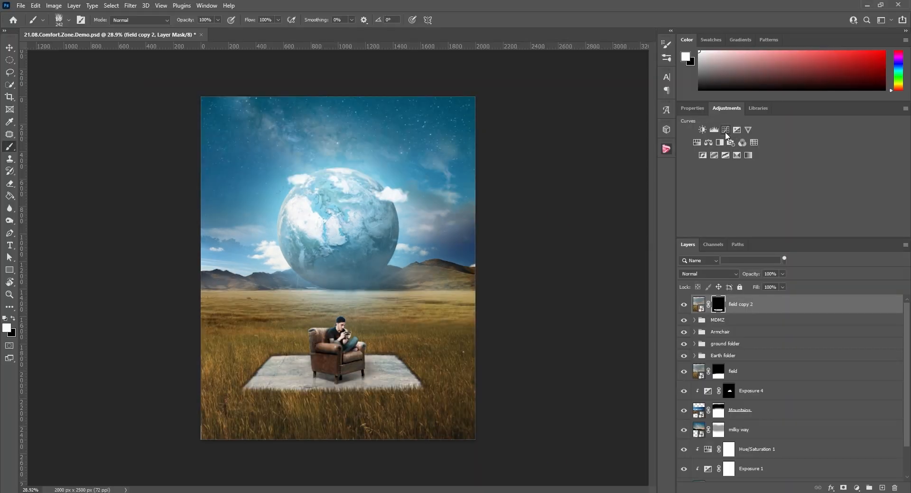
# Add a Curves adjustment above field copy 2 with an S-curve: highlights from 181 to 190, shadows from 77 to 66
pyautogui.click(725, 131)
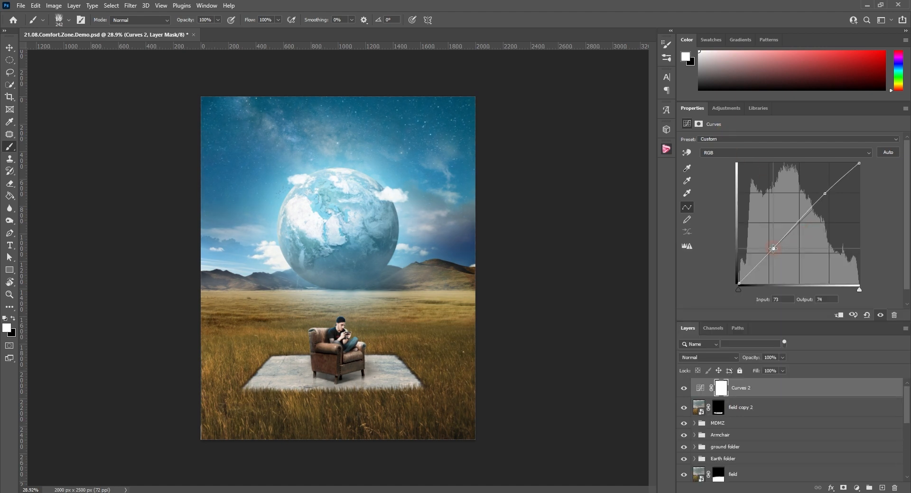
pyautogui.moveTo(773, 248); pyautogui.dragTo(774, 250)
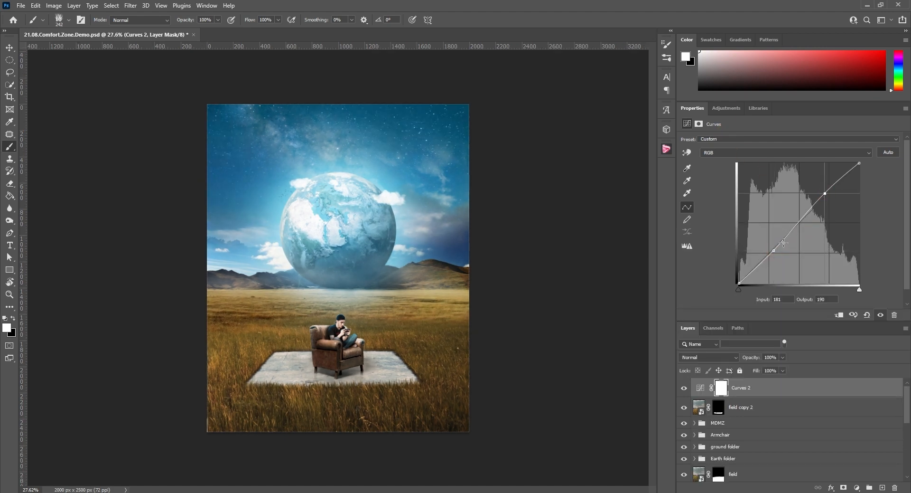
pyautogui.moveTo(773, 252); pyautogui.dragTo(775, 252)
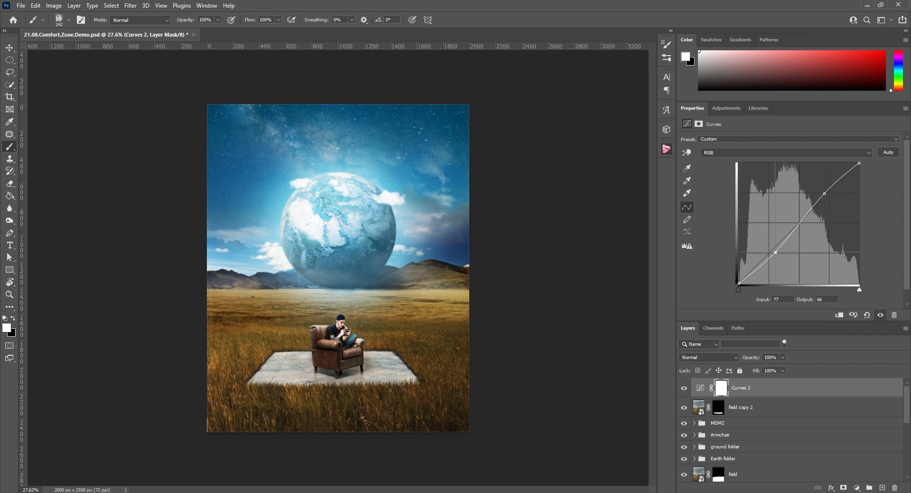
# Add a colorized Hue/Saturation adjustment with hue 200 and saturation 68, and invert its mask to black
pyautogui.click(726, 107)
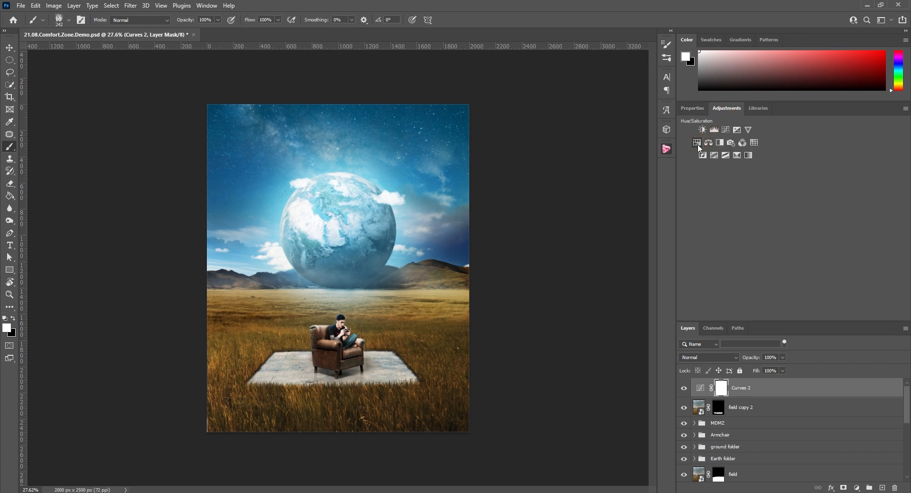
pyautogui.click(698, 144)
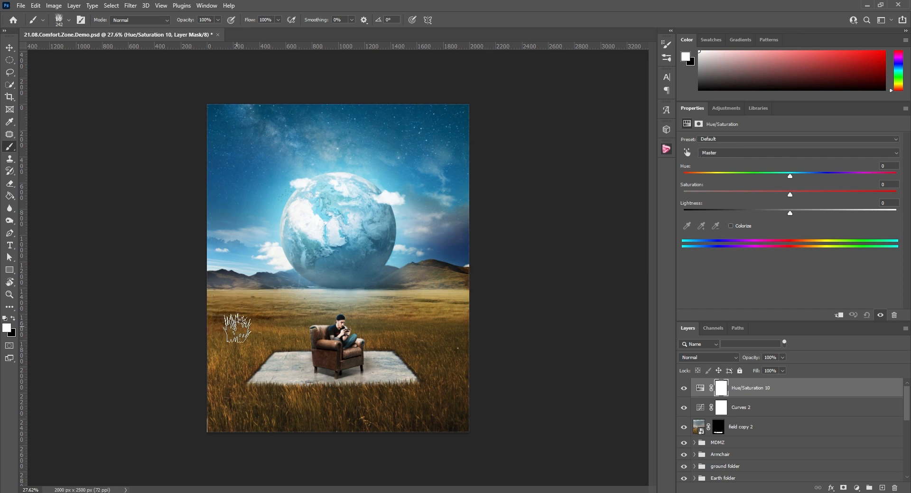
pyautogui.click(731, 226)
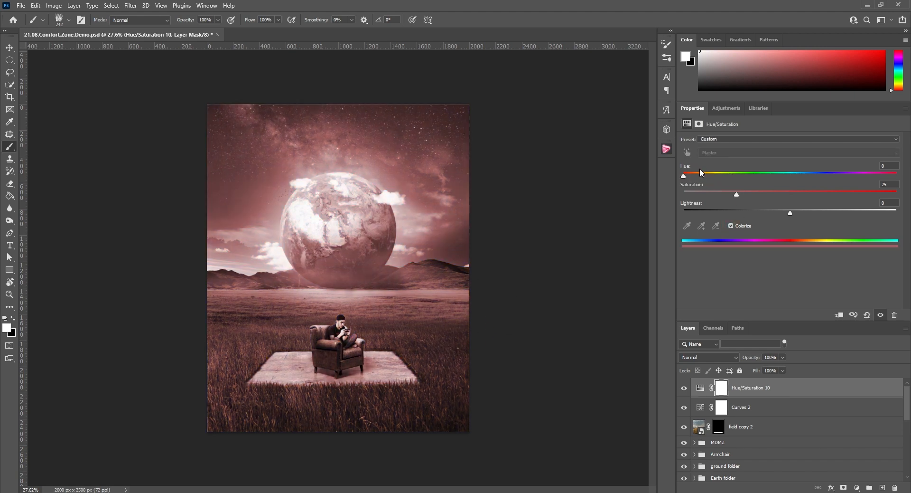
pyautogui.moveTo(689, 177); pyautogui.dragTo(810, 177)
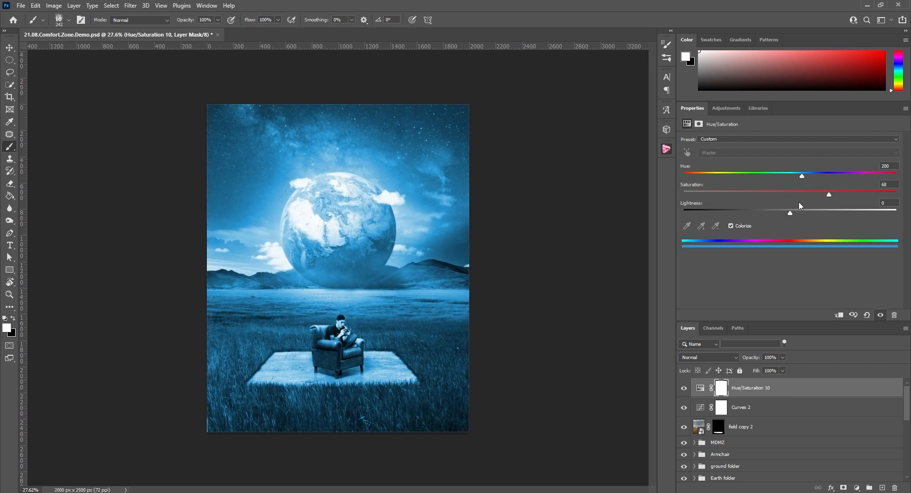
pyautogui.click(721, 388)
pyautogui.hotkey('ctrl', 'i')
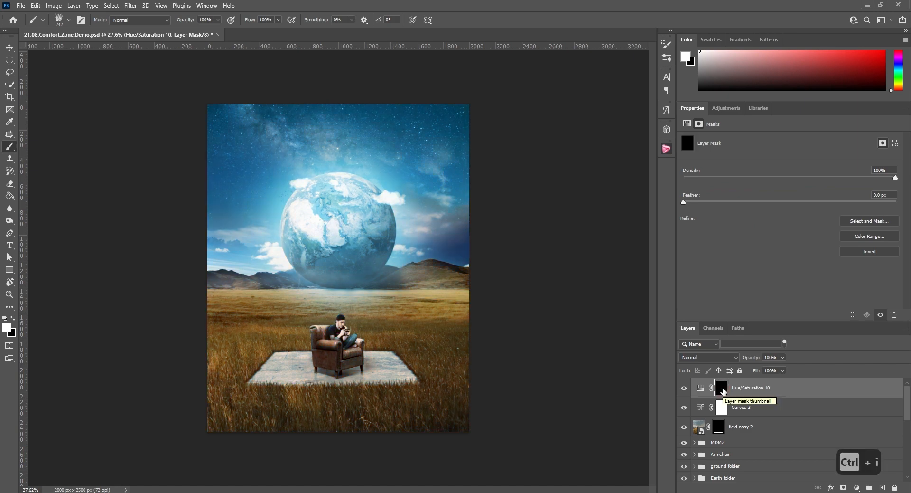
# Paint a blue haze across the horizon on the Hue/Saturation 10 mask with a soft round brush, 1415 px at 19% opacity
pyautogui.click(68, 20)
pyautogui.click(51, 110)
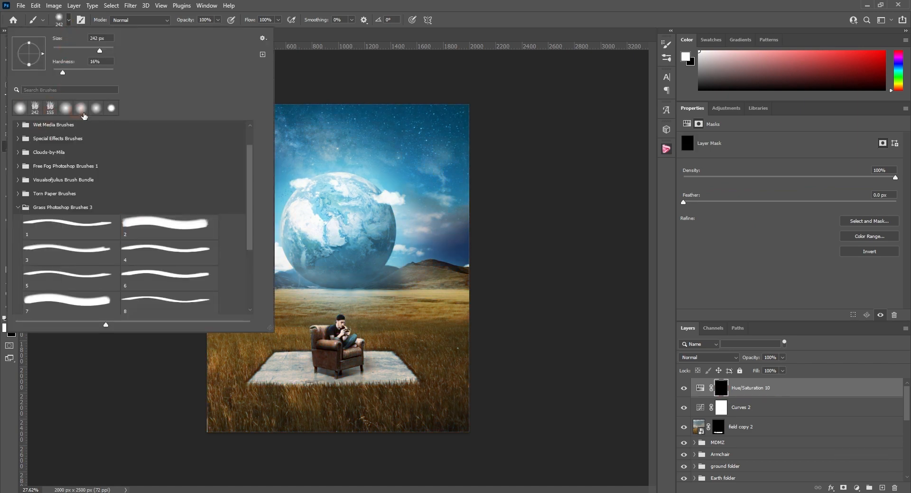
pyautogui.click(17, 207)
pyautogui.moveTo(371, 293)
pyautogui.mouseDown()
pyautogui.moveTo(430, 301)
pyautogui.moveTo(434, 155)
pyautogui.mouseUp()
pyautogui.moveTo(190, 20); pyautogui.dragTo(179, 23)
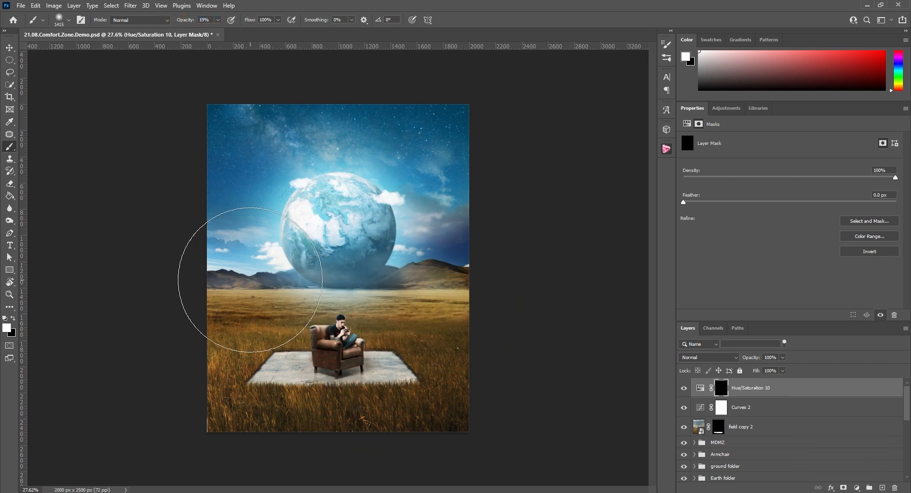
pyautogui.click(234, 295)
pyautogui.moveTo(234, 297)
pyautogui.mouseDown()
pyautogui.moveTo(353, 274)
pyautogui.moveTo(477, 276)
pyautogui.moveTo(468, 286)
pyautogui.moveTo(214, 281)
pyautogui.moveTo(240, 283)
pyautogui.mouseUp()
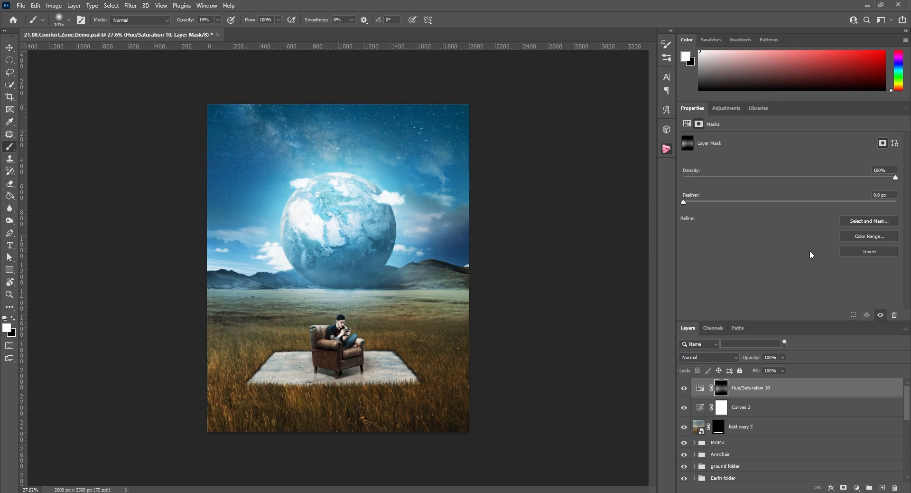
# Add another Hue/Saturation adjustment and set its Yellows to hue -5 and saturation -15
pyautogui.click(730, 109)
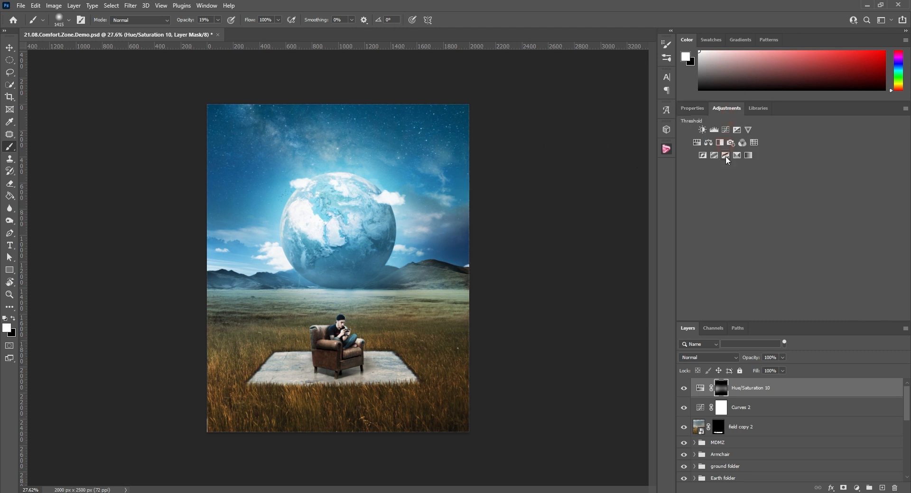
pyautogui.click(697, 143)
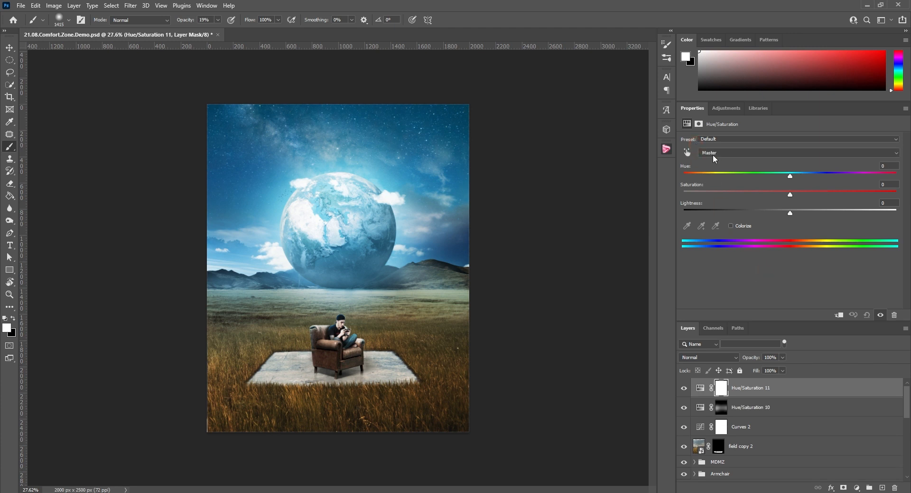
pyautogui.click(712, 155)
pyautogui.click(718, 170)
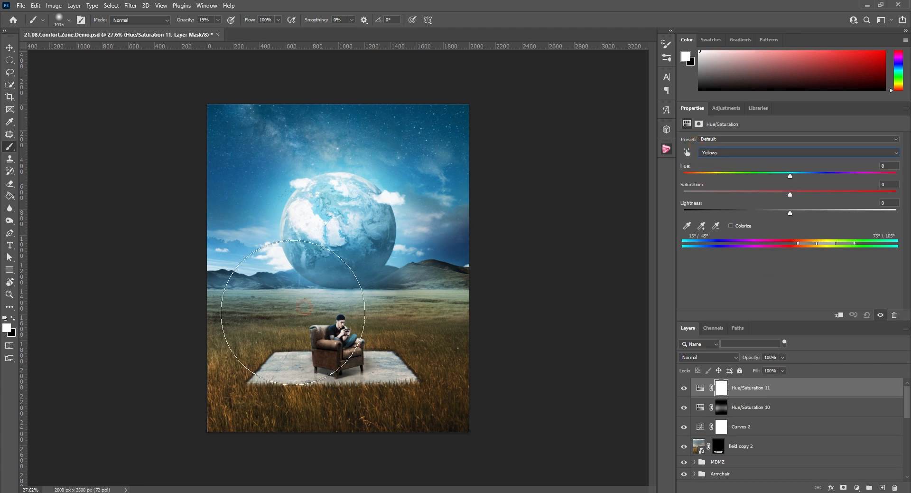
pyautogui.moveTo(790, 176); pyautogui.dragTo(787, 176)
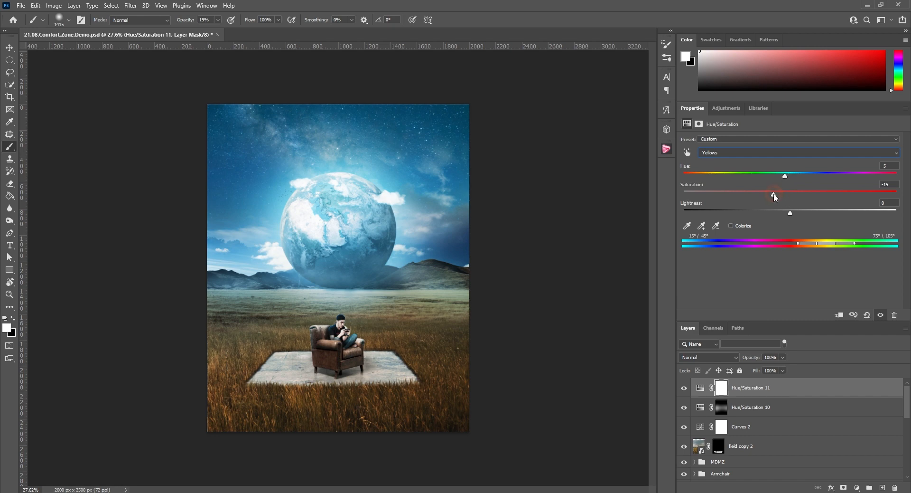
# Set the Blues of Hue/Saturation 11 to hue -30, saturation +12 and lightness -8
pyautogui.scroll(3, 376, 337)
pyautogui.press('v')
pyautogui.click(720, 152)
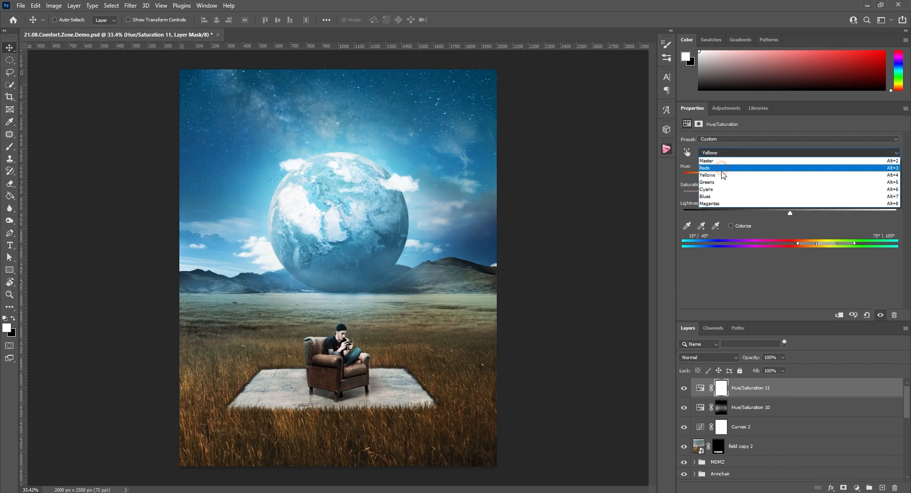
pyautogui.click(718, 196)
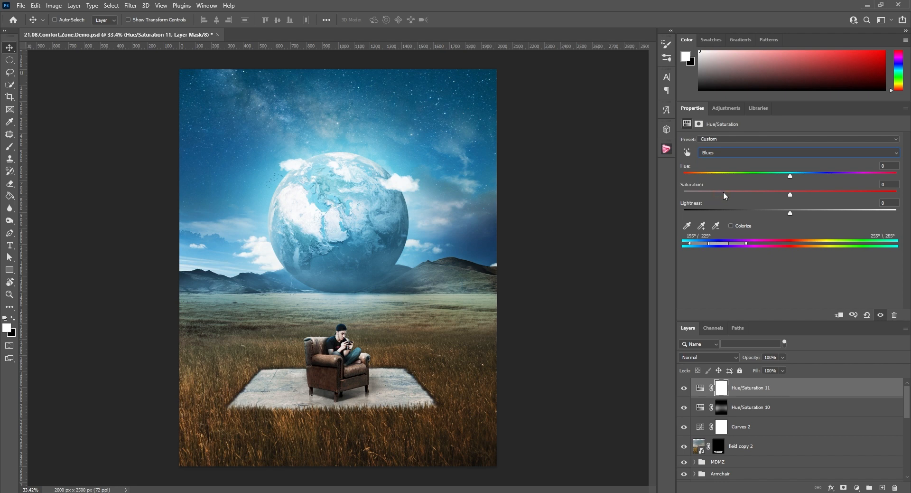
pyautogui.moveTo(790, 176); pyautogui.dragTo(757, 177)
pyautogui.moveTo(790, 194); pyautogui.dragTo(793, 194)
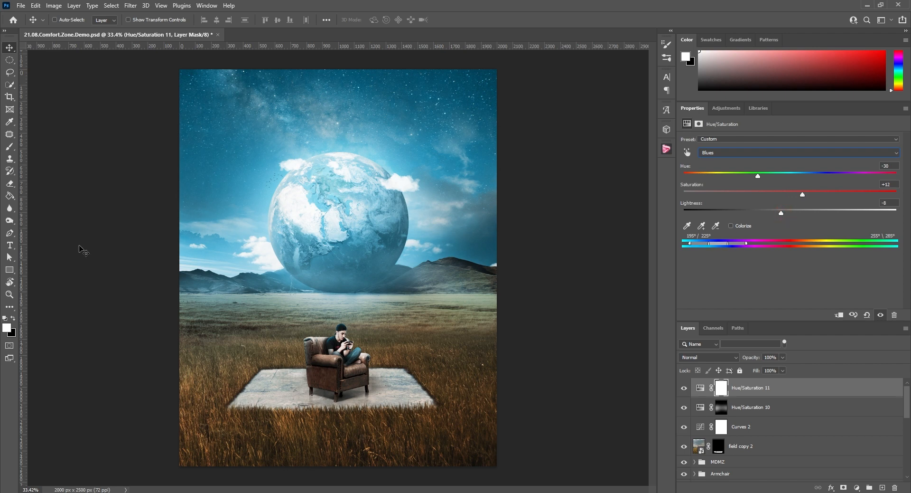
pyautogui.scroll(-4, 281, 360)
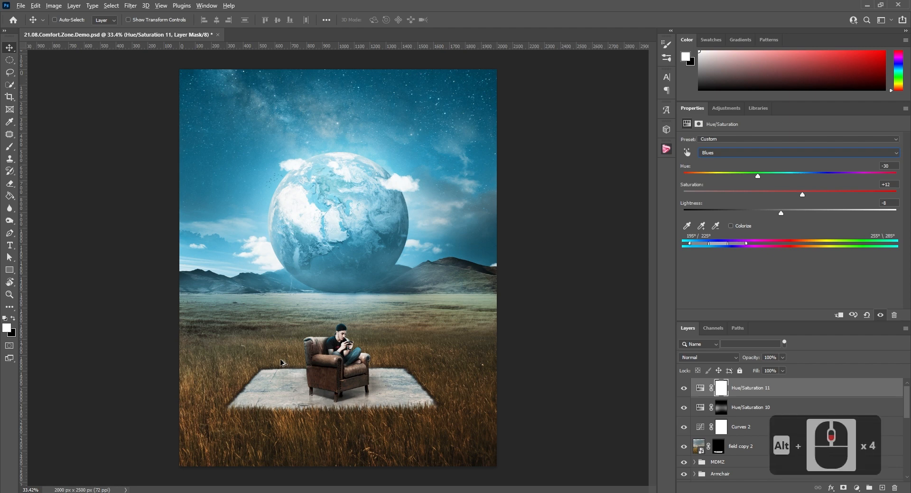
pyautogui.scroll(-5, 351, 233)
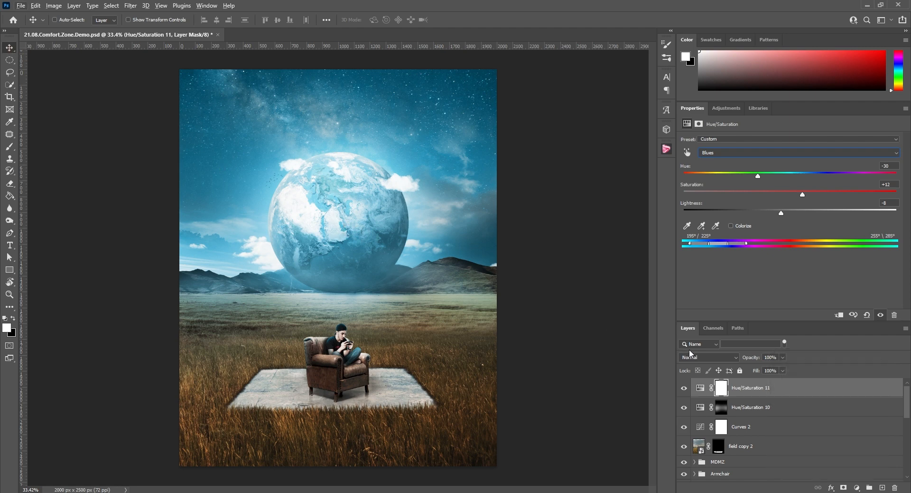
# Add a Curves adjustment above Hue/Saturation 11, darken the image by pulling input 76 to output 36 and lowering the highlights, and invert its mask
pyautogui.click(754, 388)
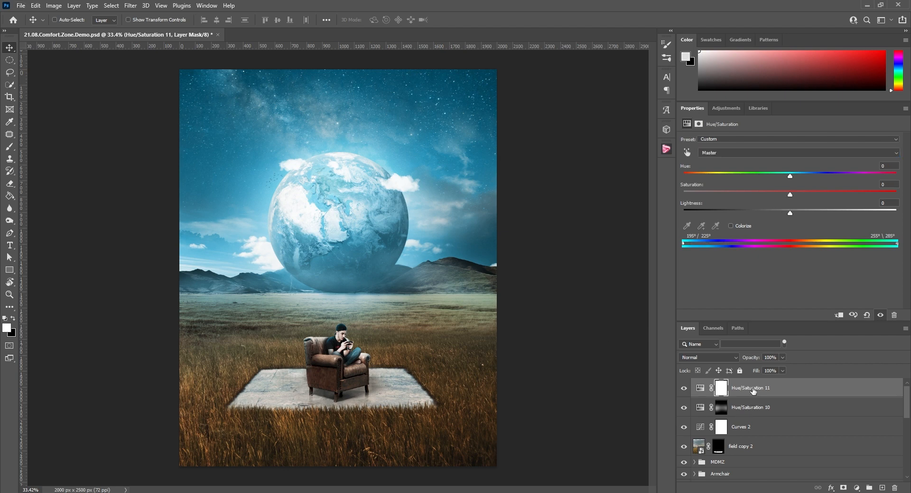
pyautogui.click(476, 206)
pyautogui.click(721, 107)
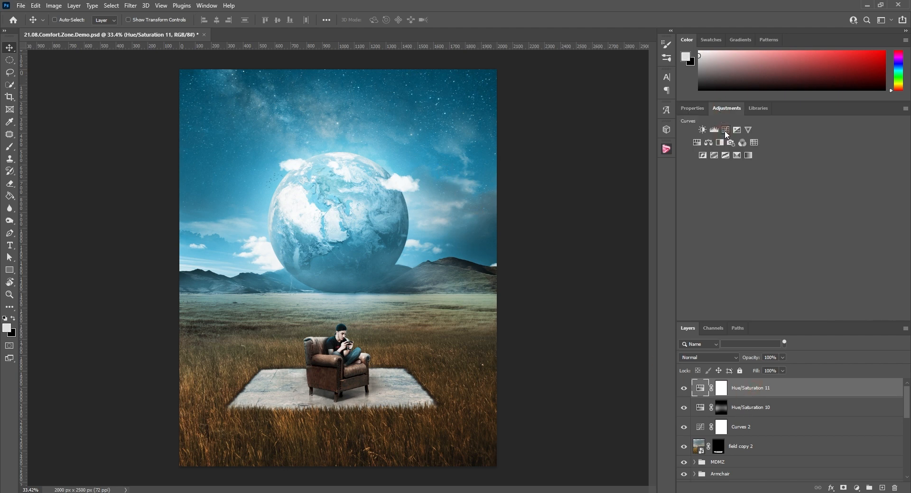
pyautogui.click(725, 130)
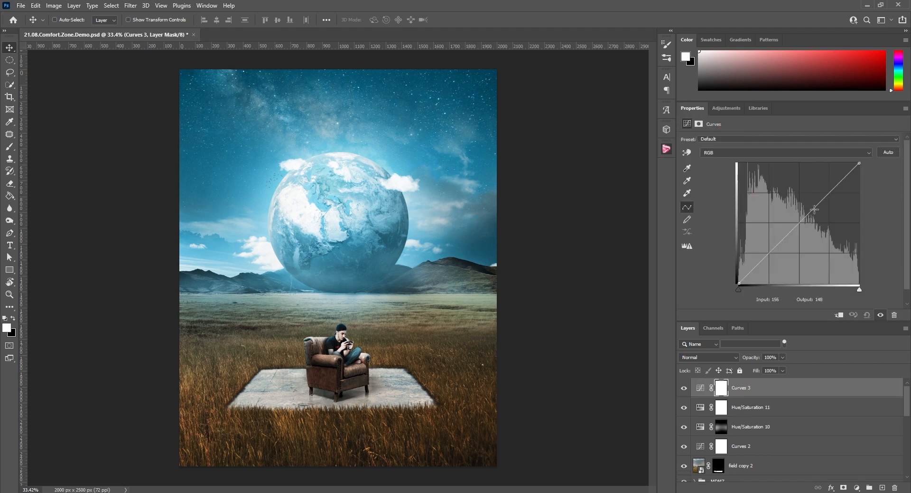
pyautogui.moveTo(821, 199); pyautogui.dragTo(828, 212)
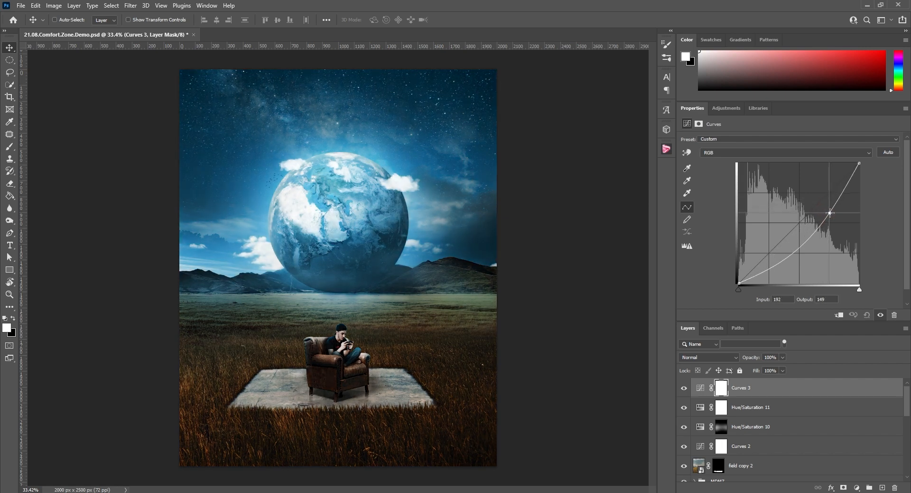
pyautogui.moveTo(772, 264); pyautogui.dragTo(775, 266)
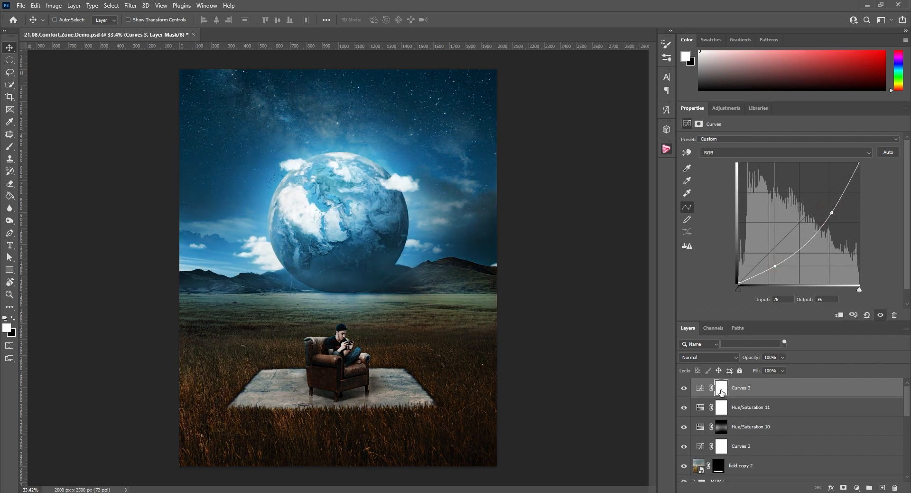
pyautogui.hotkey('ctrl', 'i')
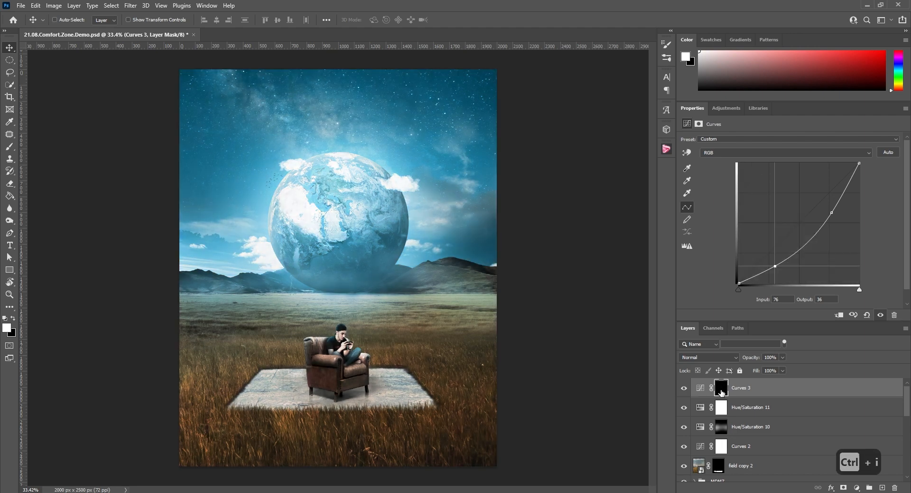
# Paint soft white strokes around the image's outer edges on the Curves 3 mask at 19% opacity to build a dark vignette
pyautogui.press('b')
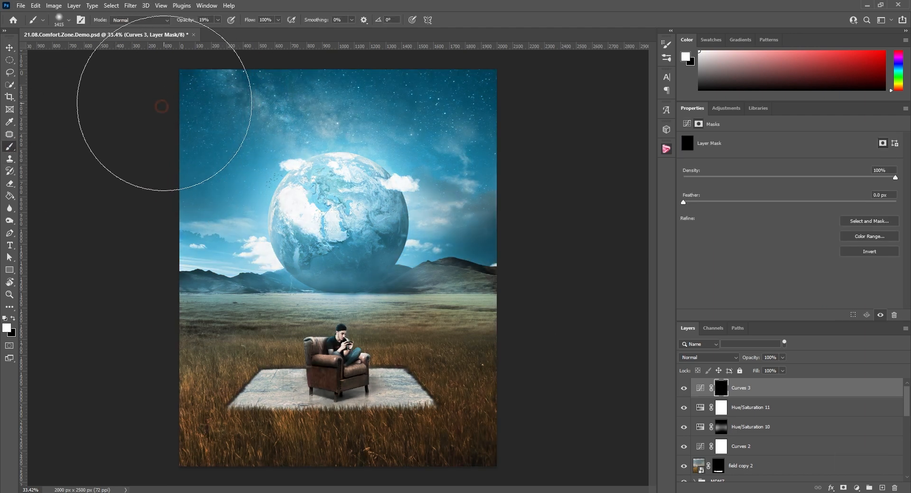
pyautogui.click(122, 283)
pyautogui.click(164, 463)
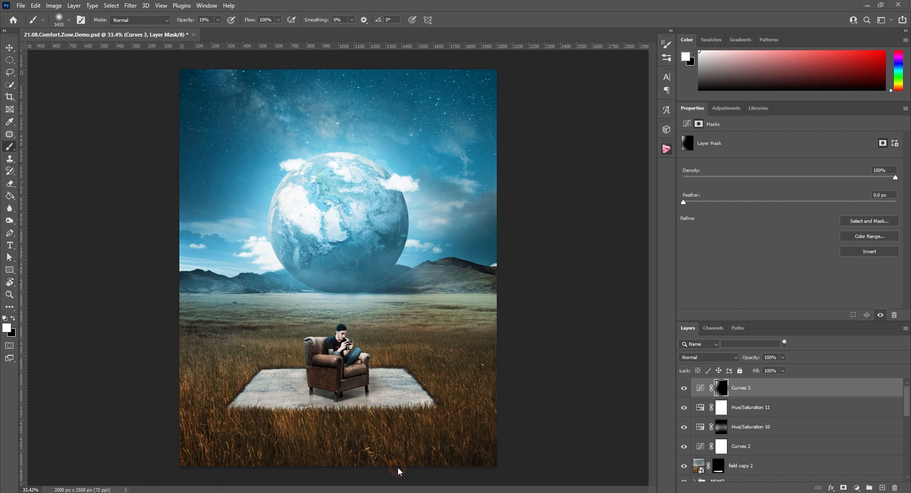
pyautogui.click(522, 413)
pyautogui.keyDown('alt'); pyautogui.scroll(-6, 314, 214); pyautogui.keyUp('alt')
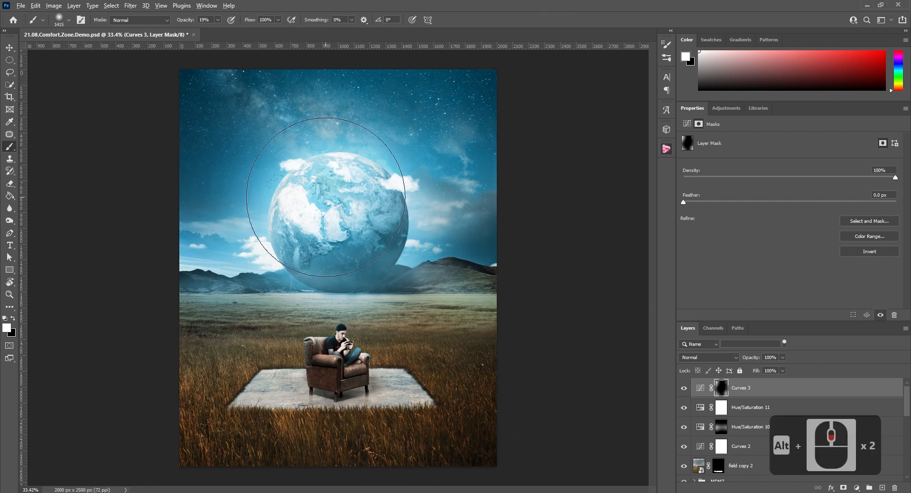